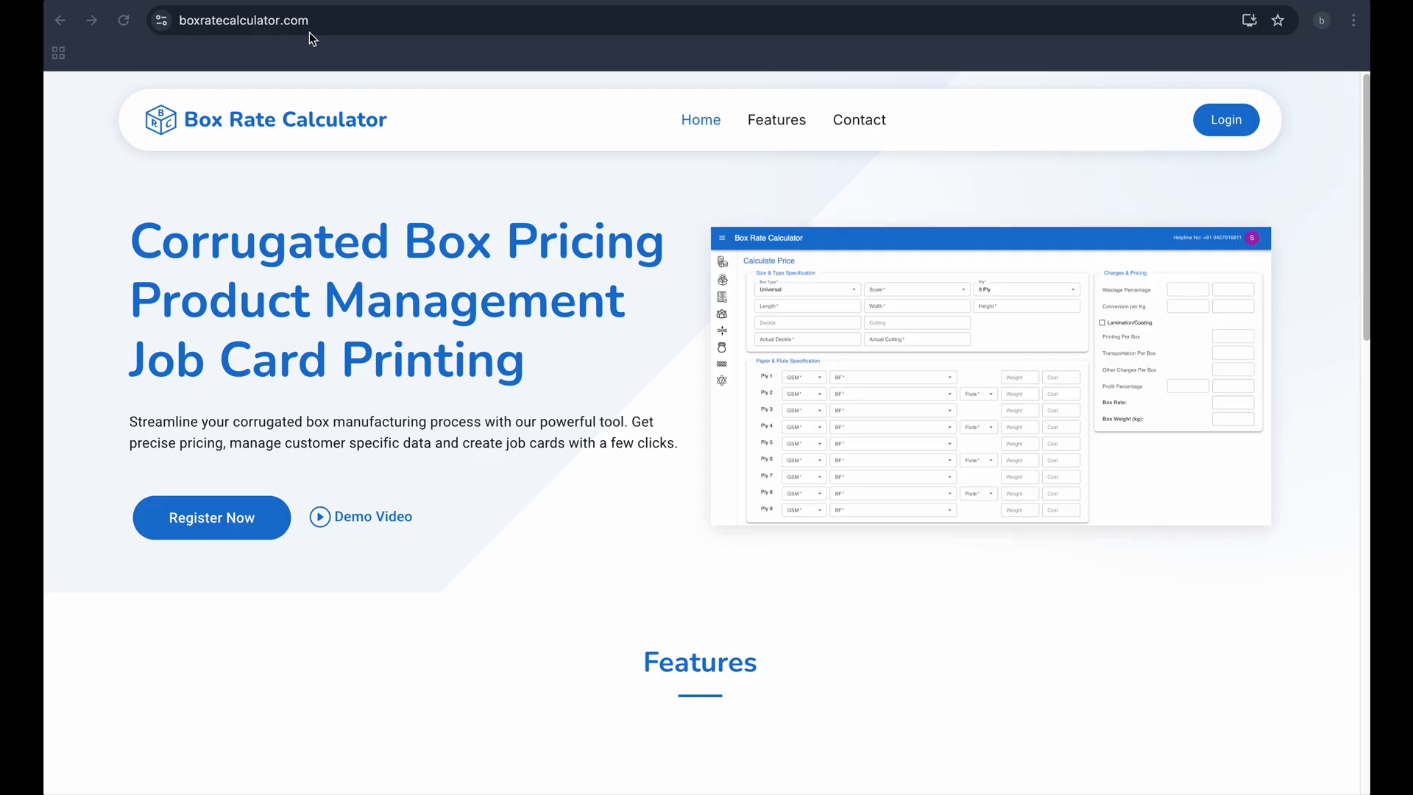
# Step: Look through the home page's feature descriptions for Product & Customer Management and Job Card
pyautogui.scroll(-3, 619, 409)
pyautogui.scroll(-2, 618, 409)
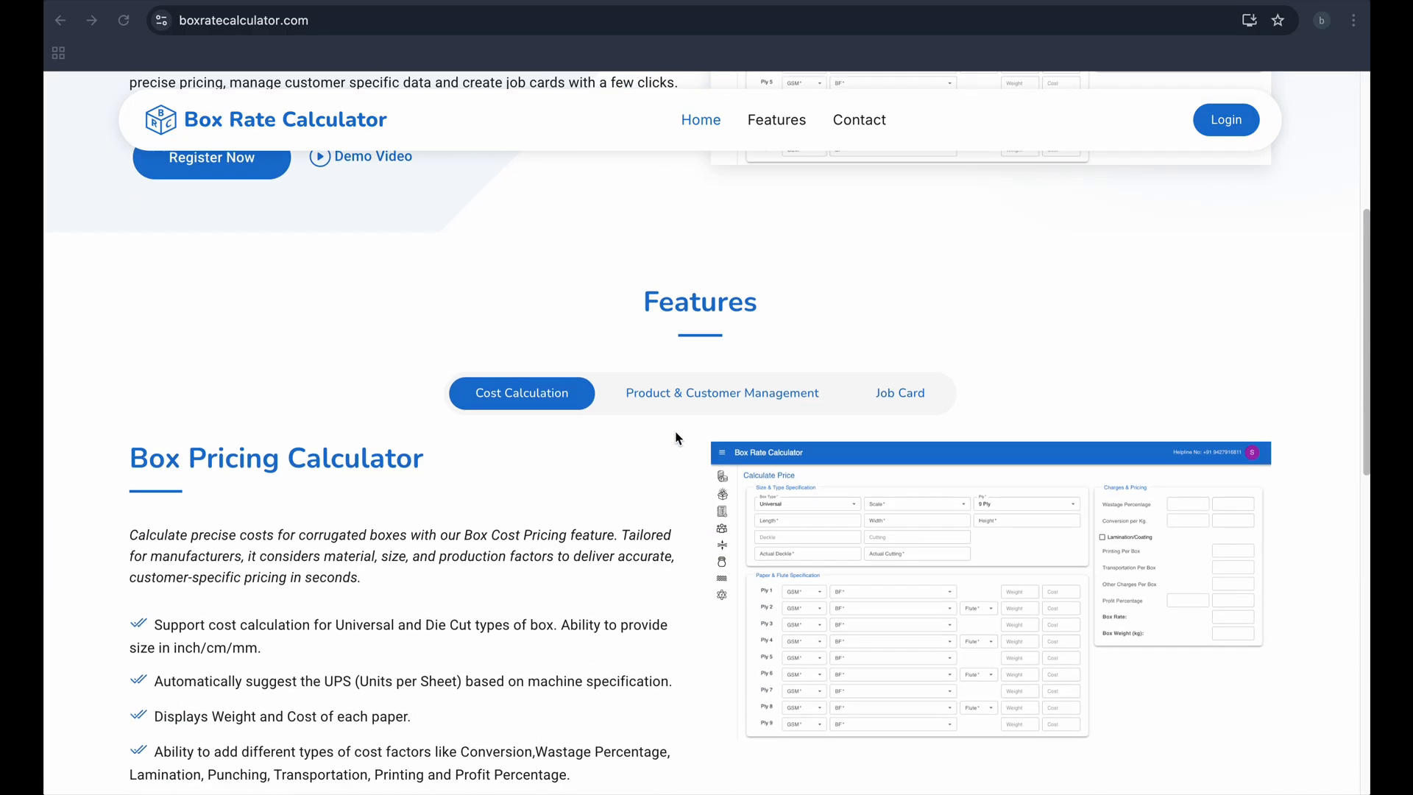
pyautogui.click(723, 395)
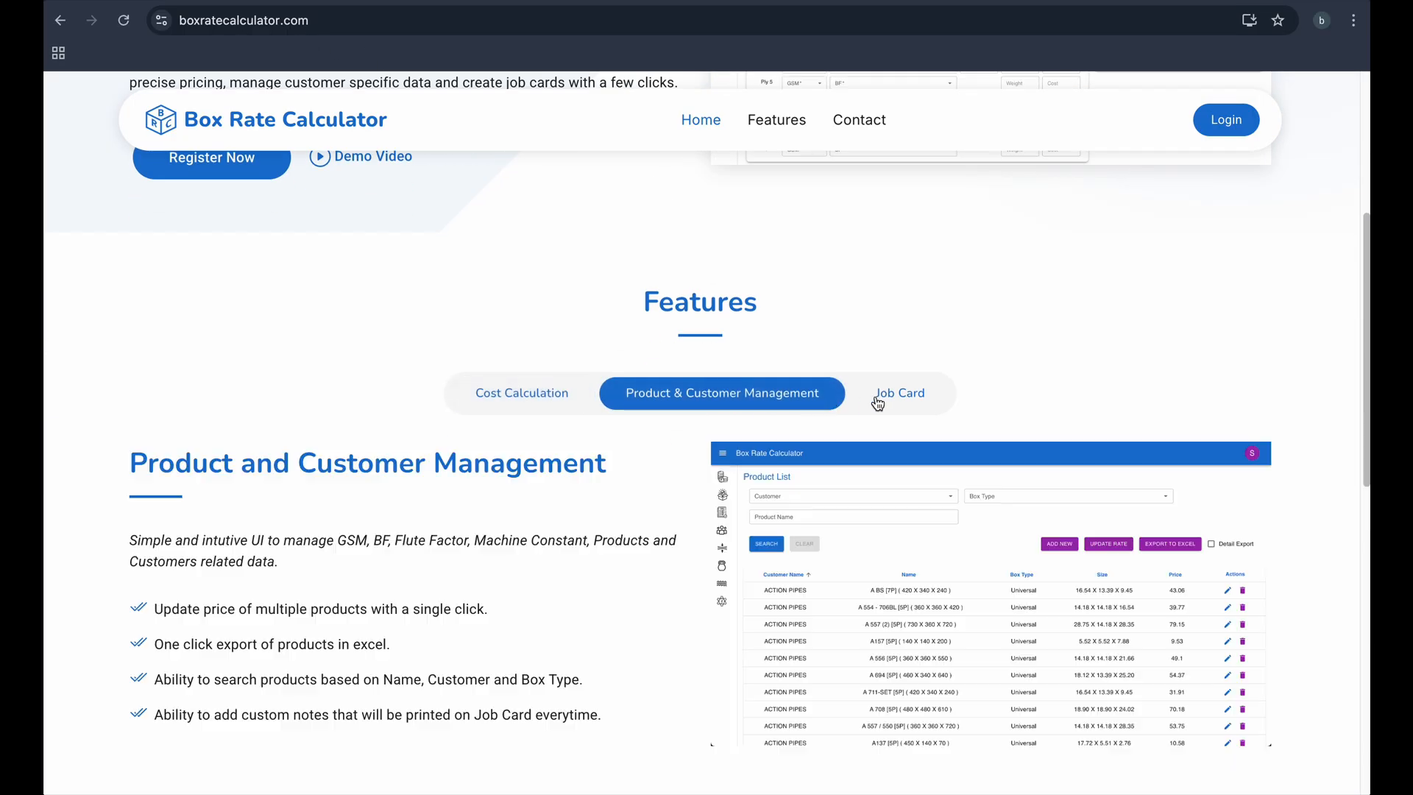
pyautogui.click(900, 395)
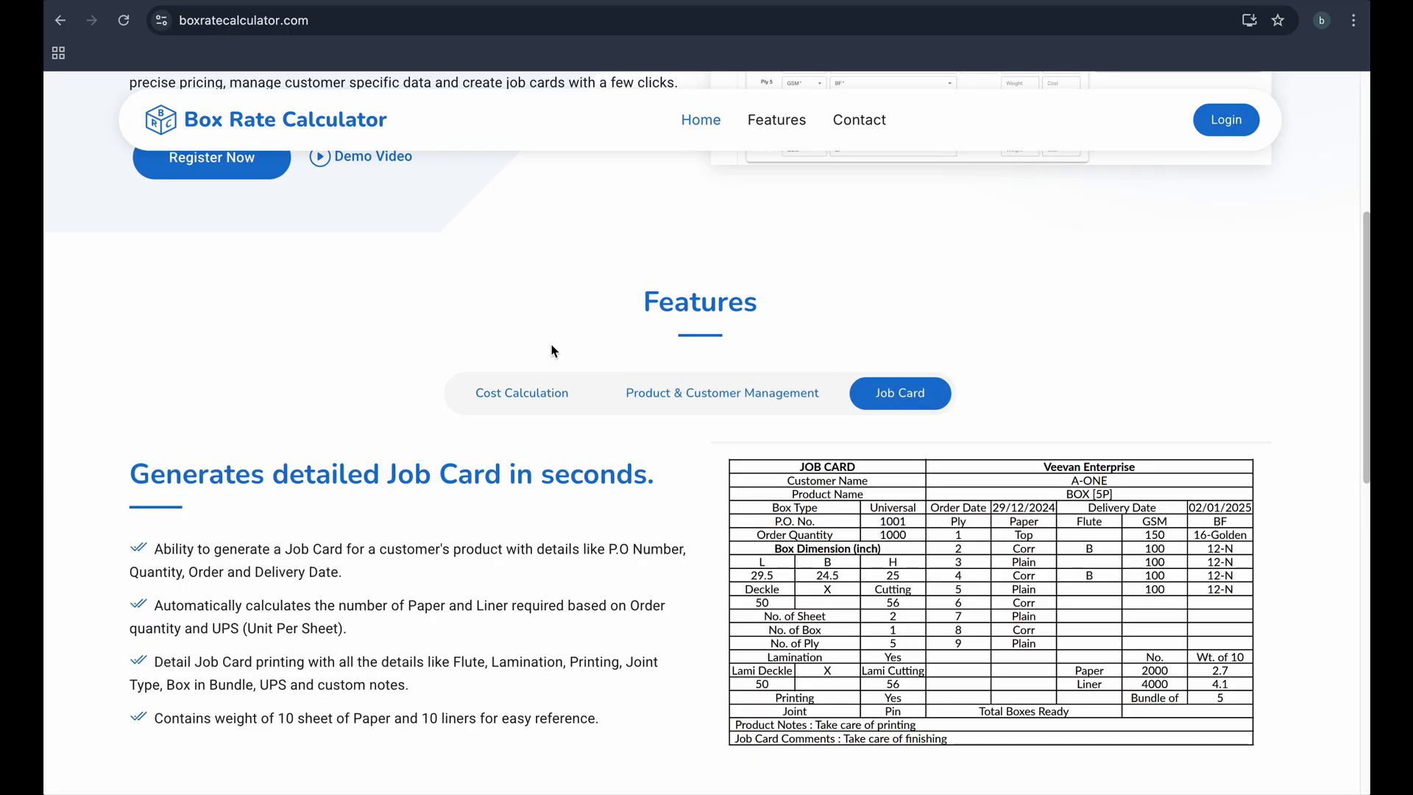
pyautogui.scroll(5, 405, 353)
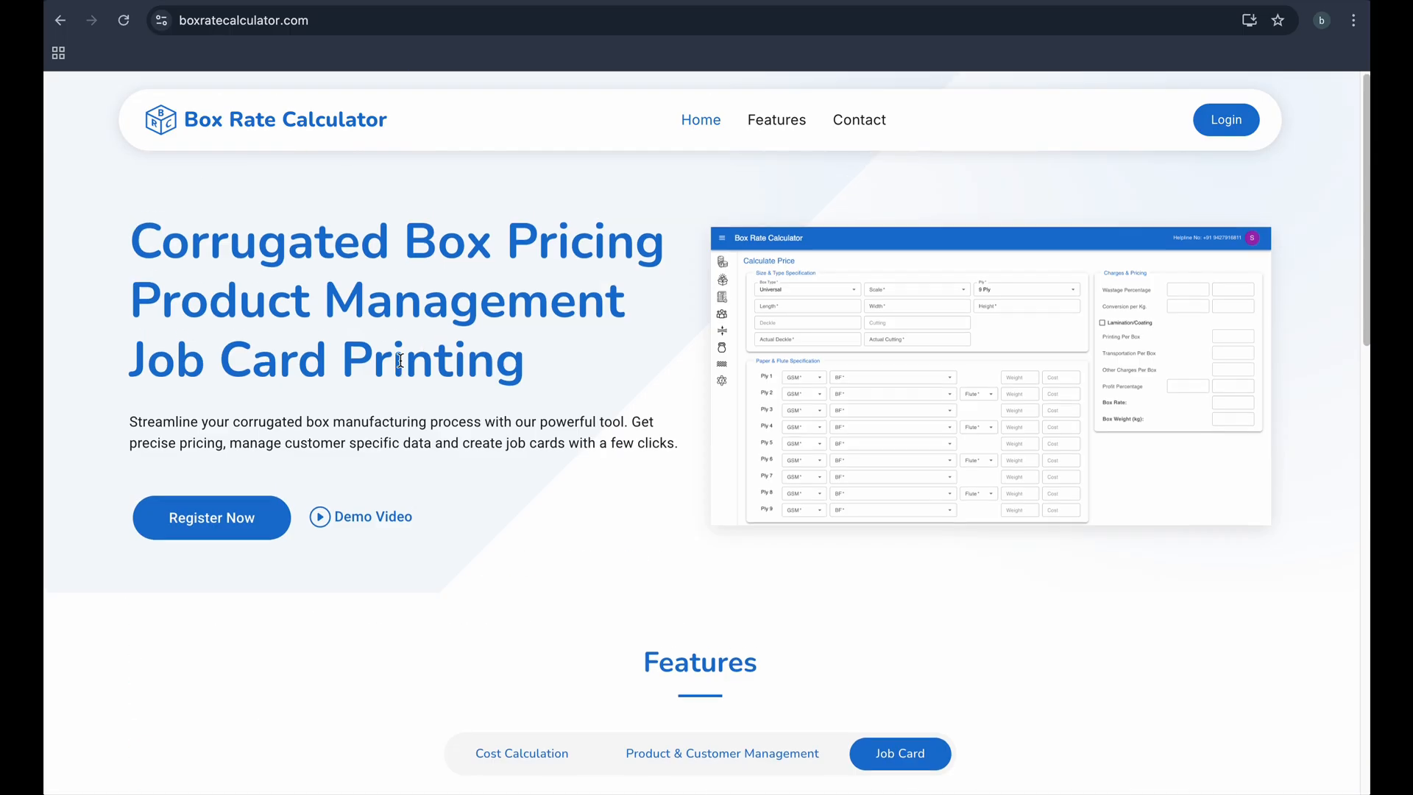
# Step: Open the registration form and look over its email, password, company name, contact name and mobile number fields
pyautogui.click(201, 519)
pyautogui.click(629, 265)
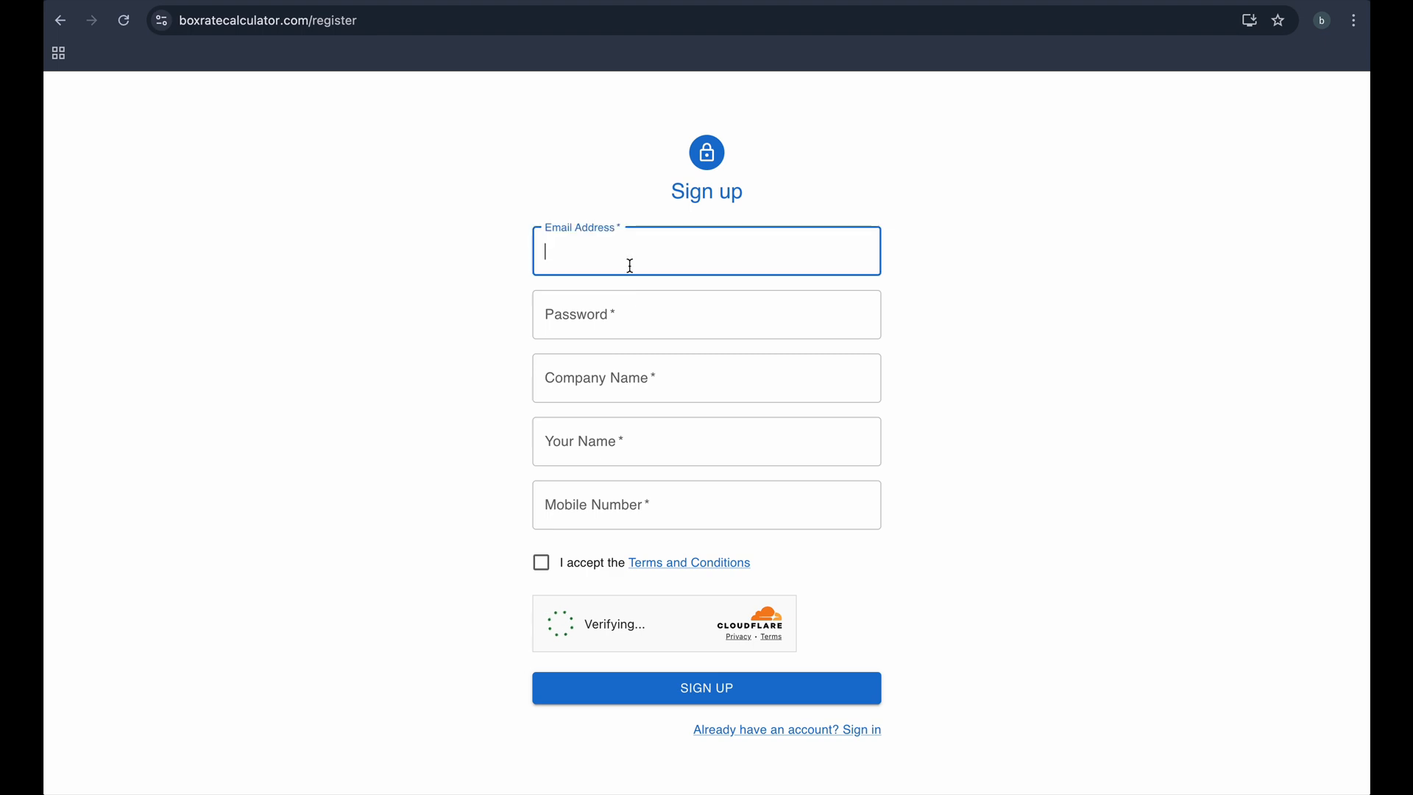
pyautogui.click(626, 326)
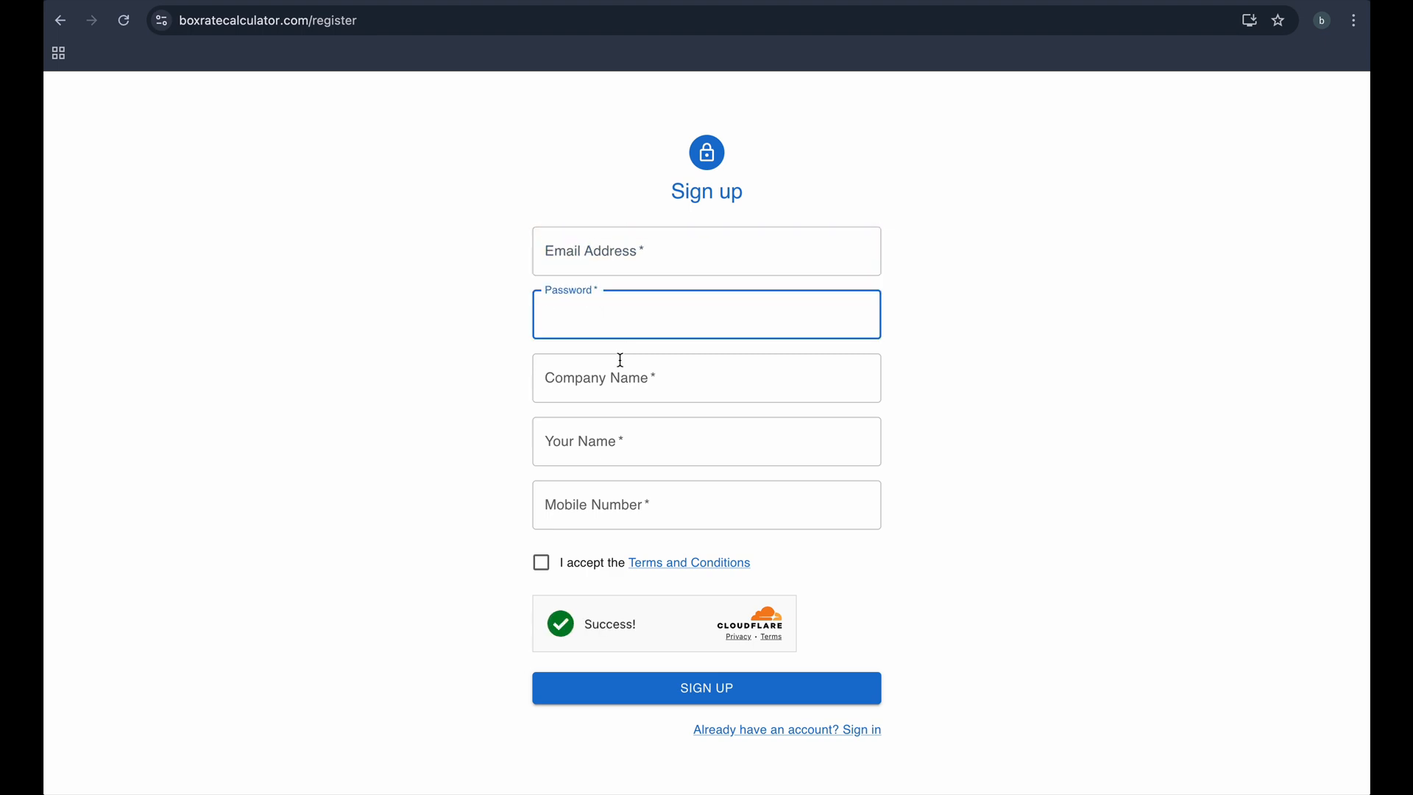
pyautogui.click(648, 384)
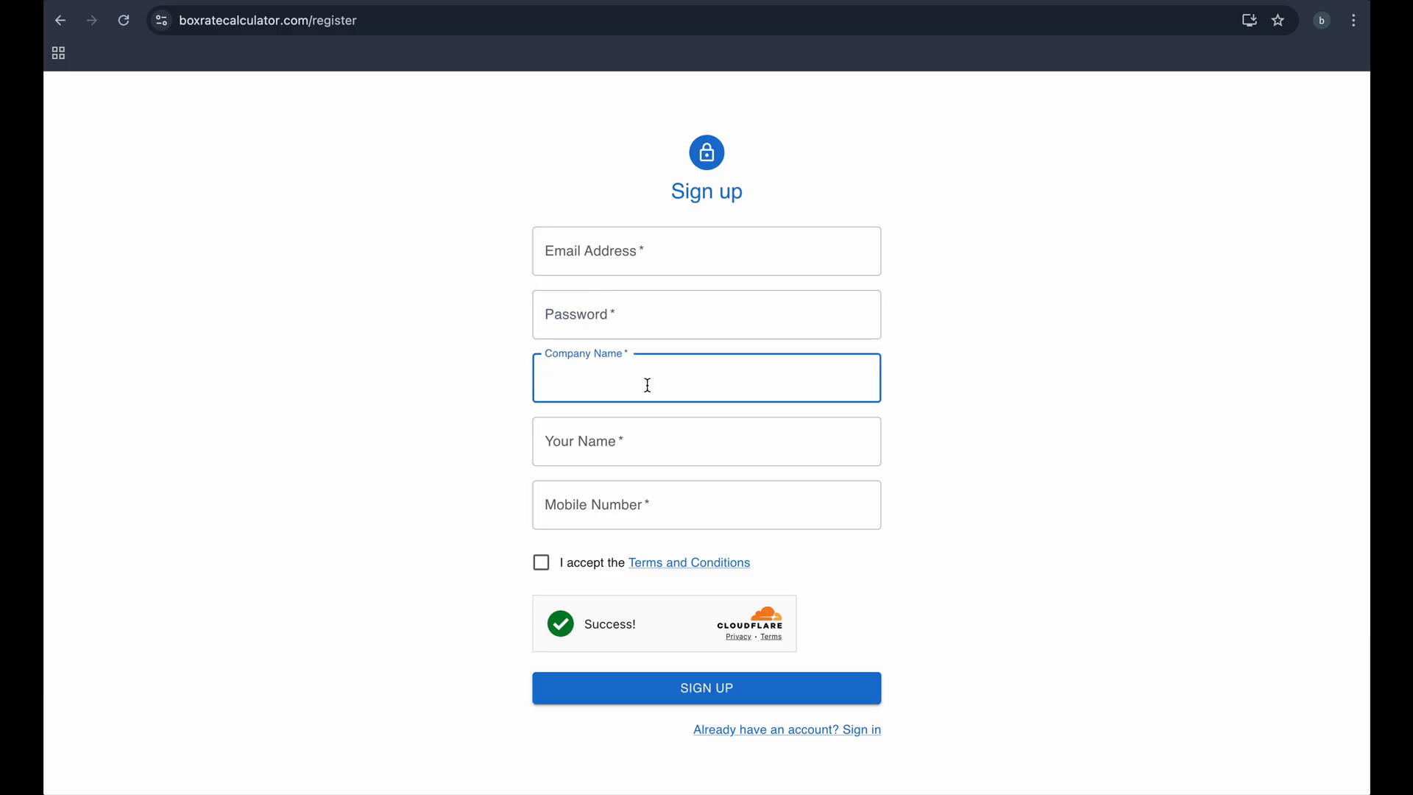
pyautogui.click(632, 450)
pyautogui.click(626, 492)
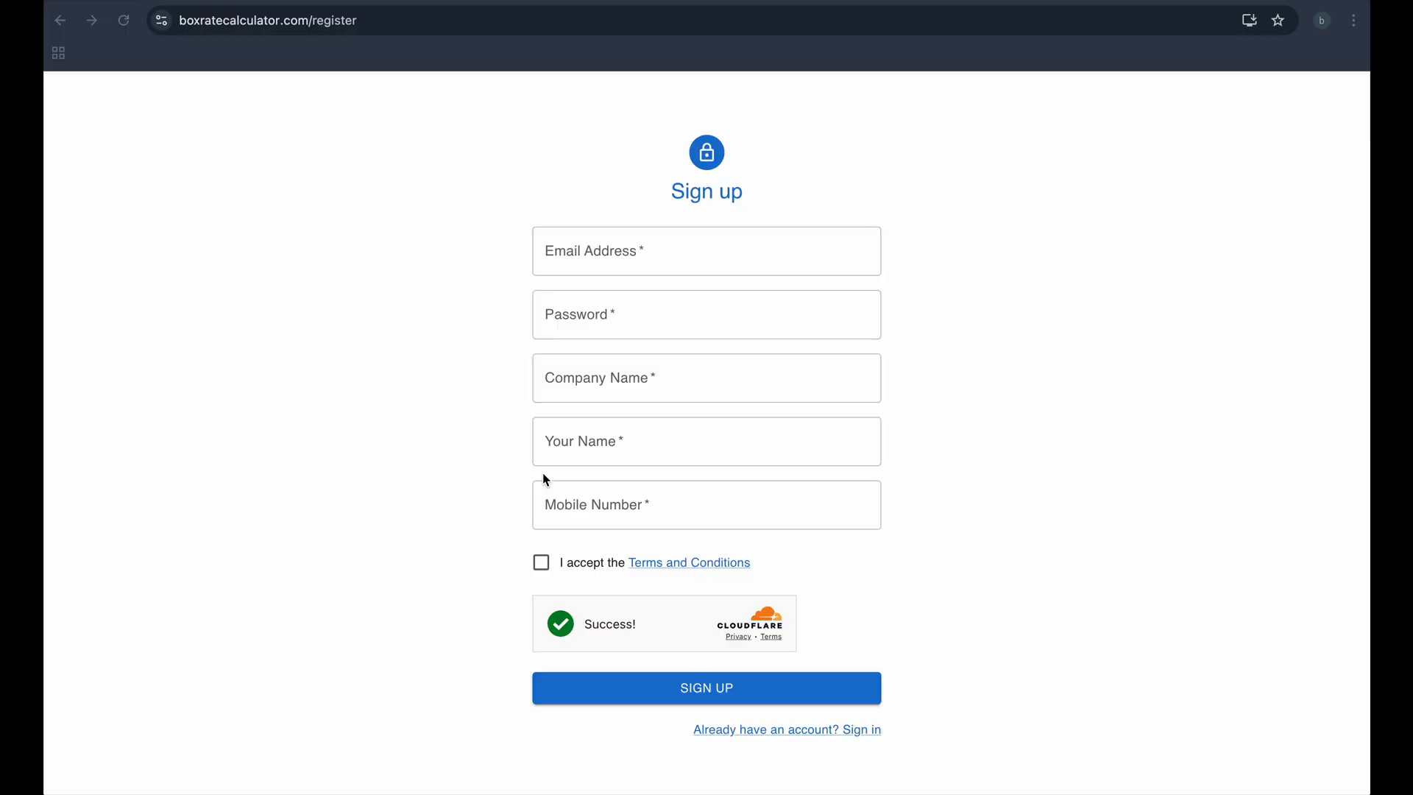
pyautogui.click(544, 487)
# Step: Switch to the existing-account login and sign in with the account's email and password
pyautogui.click(801, 729)
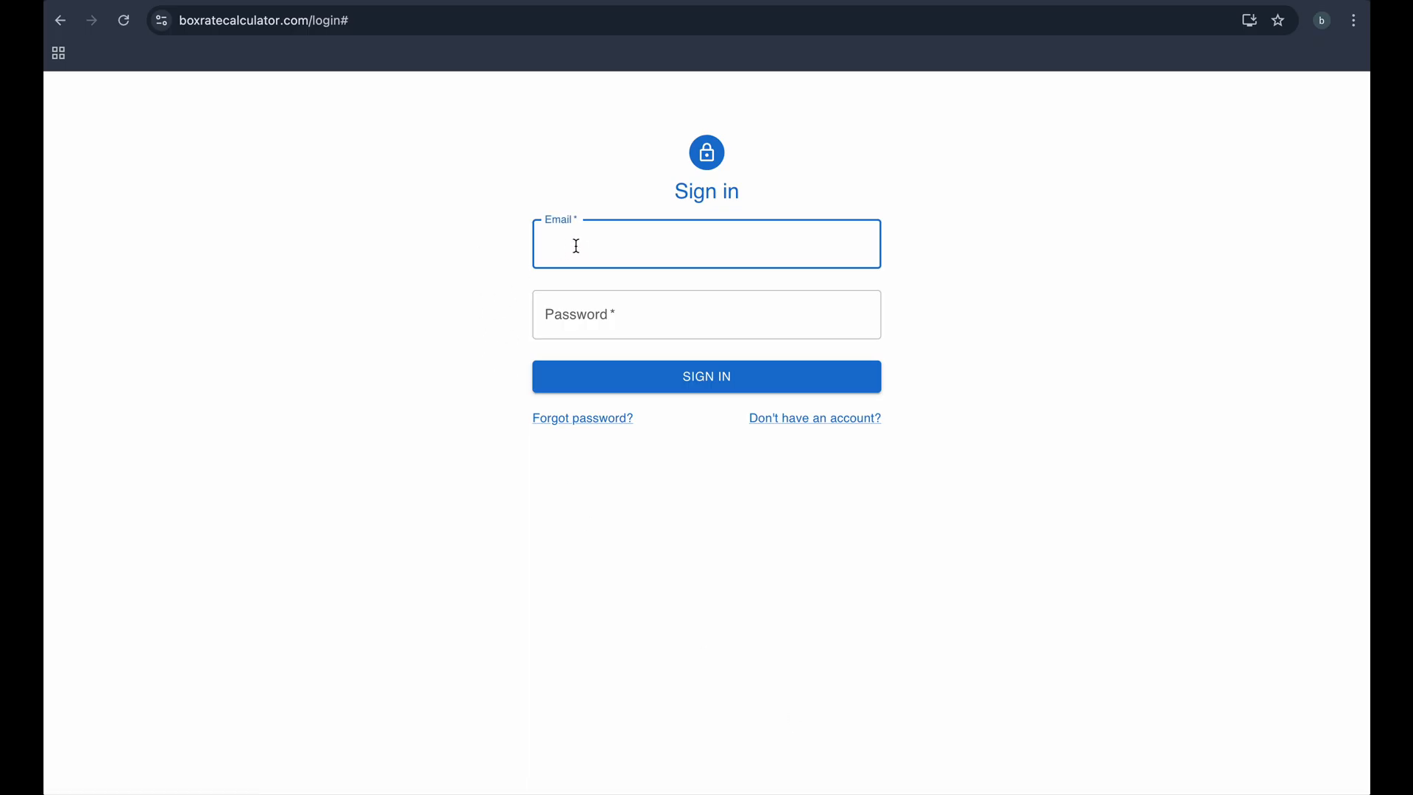
pyautogui.click(587, 307)
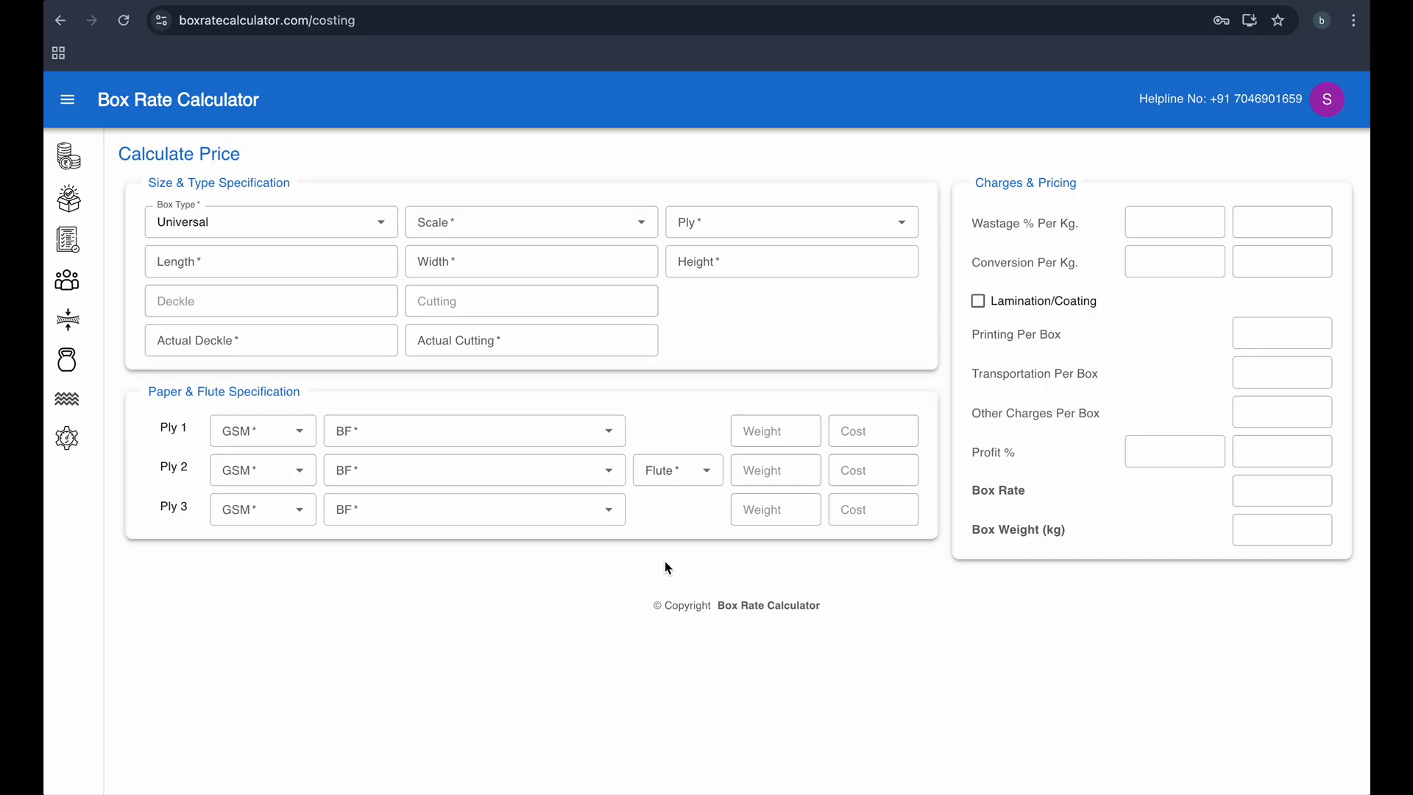
# Step: Choose flute A for ply 2, and GSM 100 with BF 12-N for ply 1 in the price calculation
pyautogui.click(668, 472)
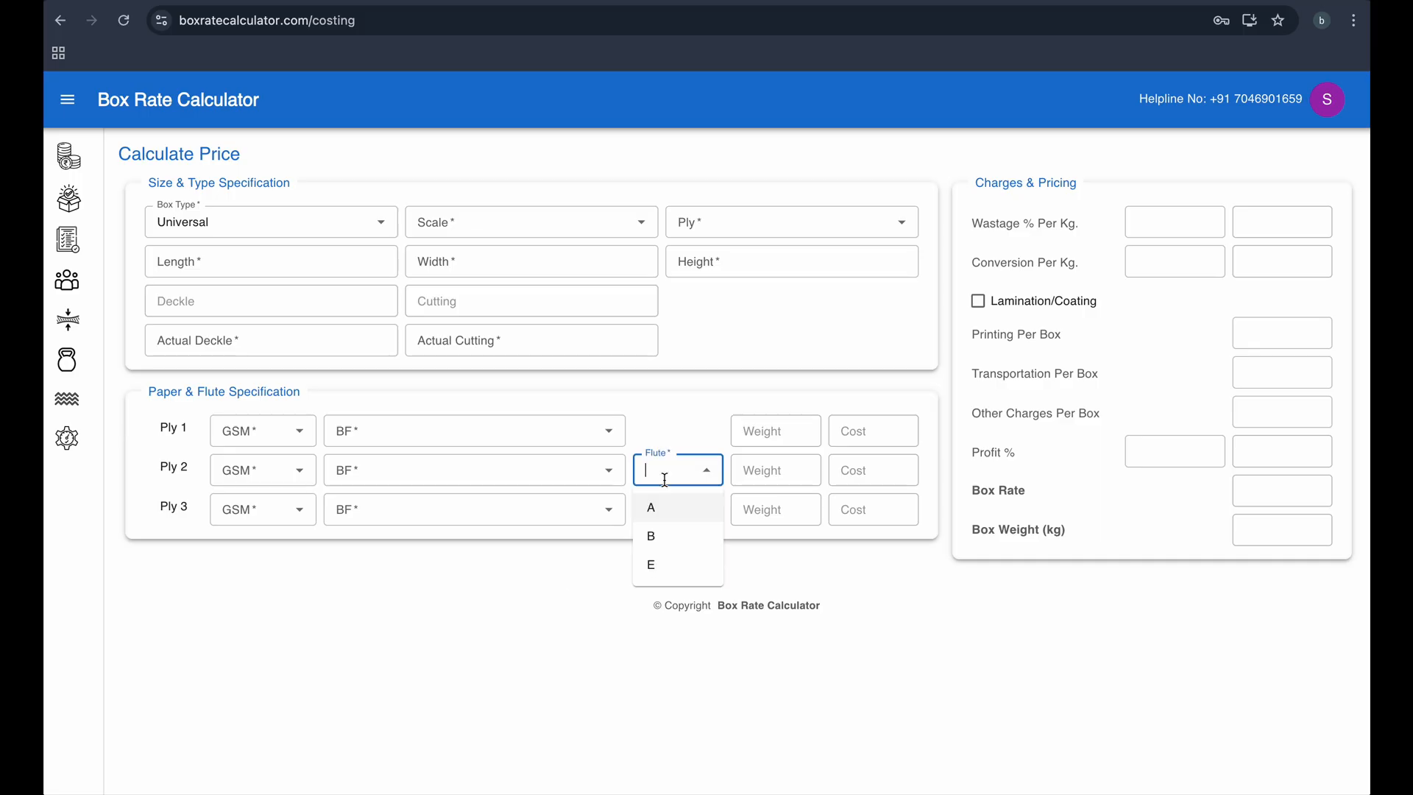
pyautogui.click(237, 432)
pyautogui.click(382, 438)
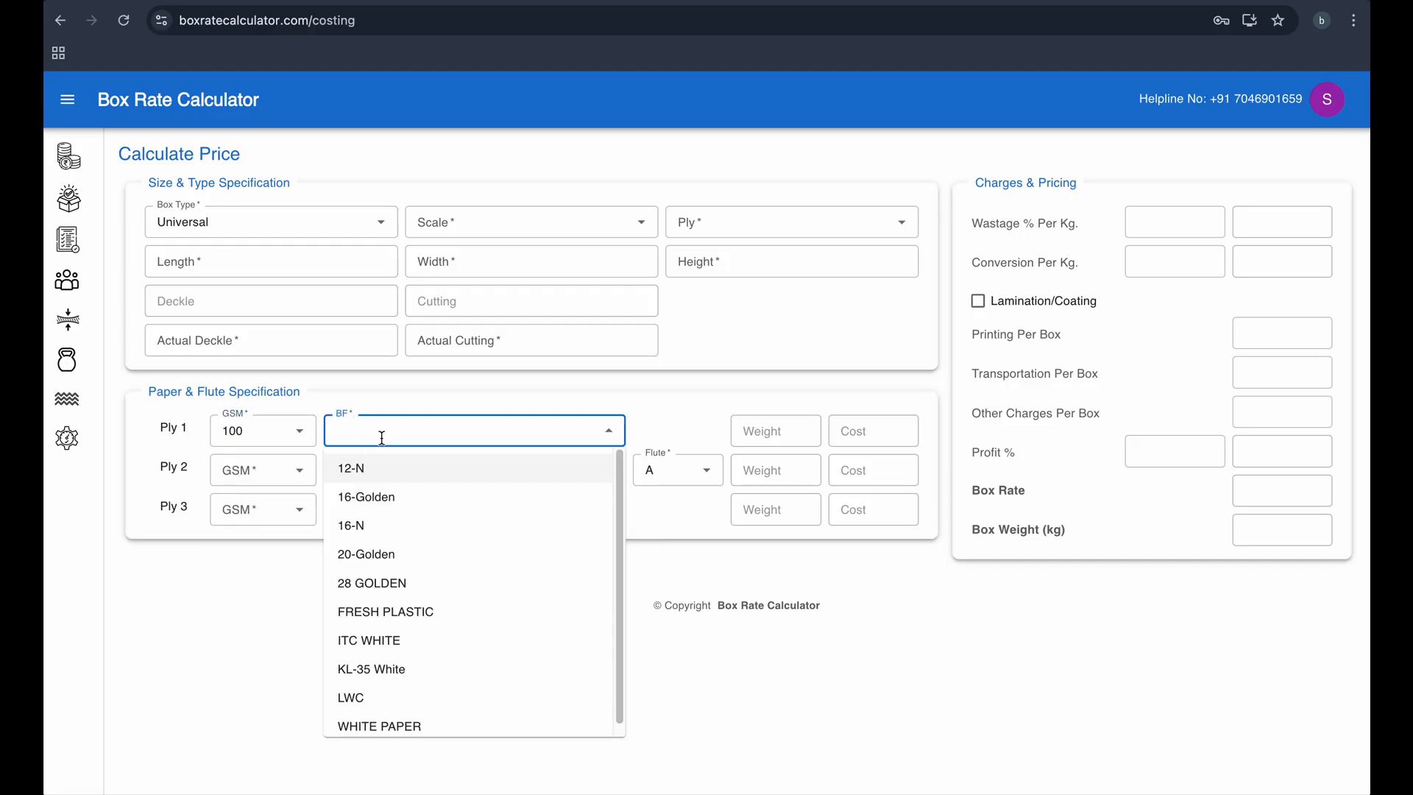
pyautogui.click(205, 599)
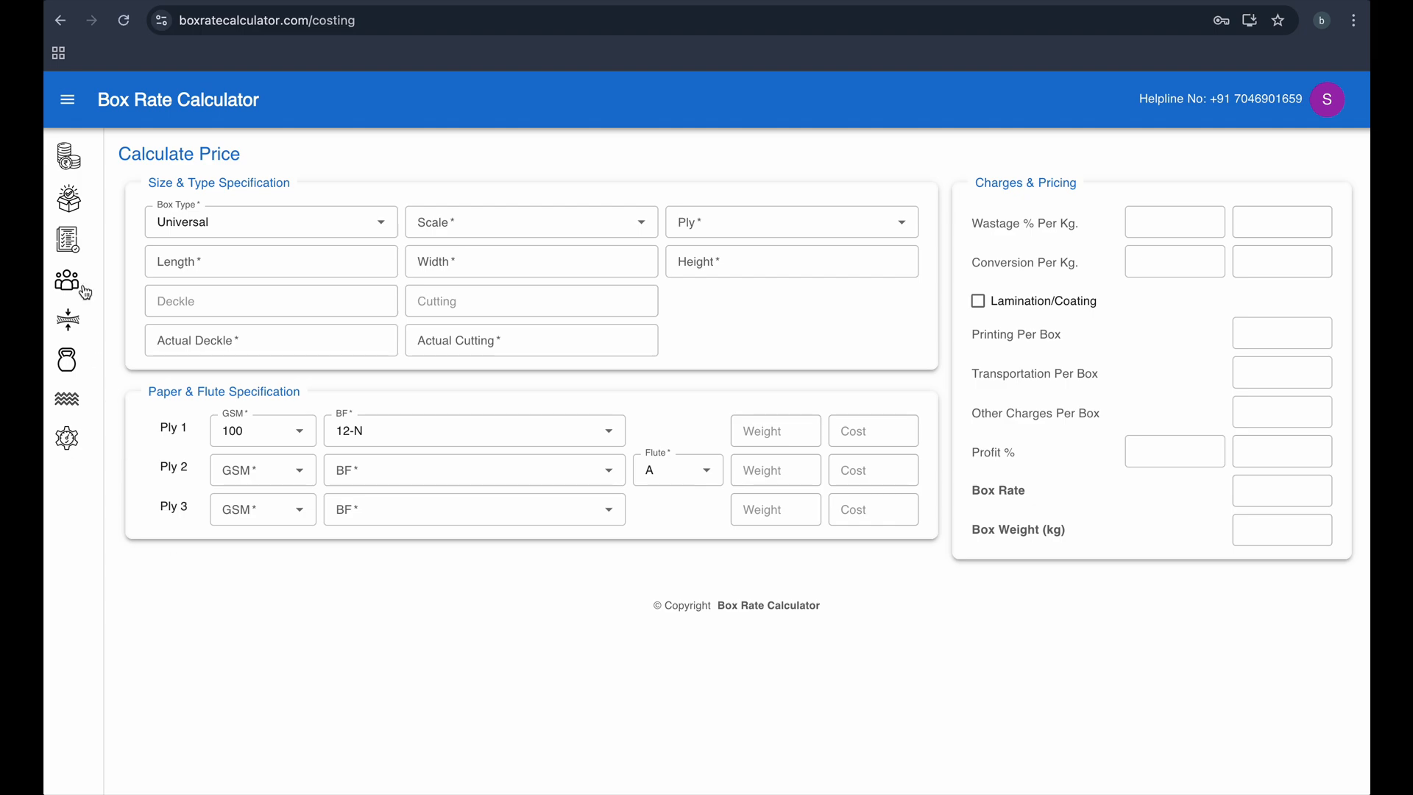
# Step: Set the machine width to 50 in the machine constants and save the record
pyautogui.click(68, 111)
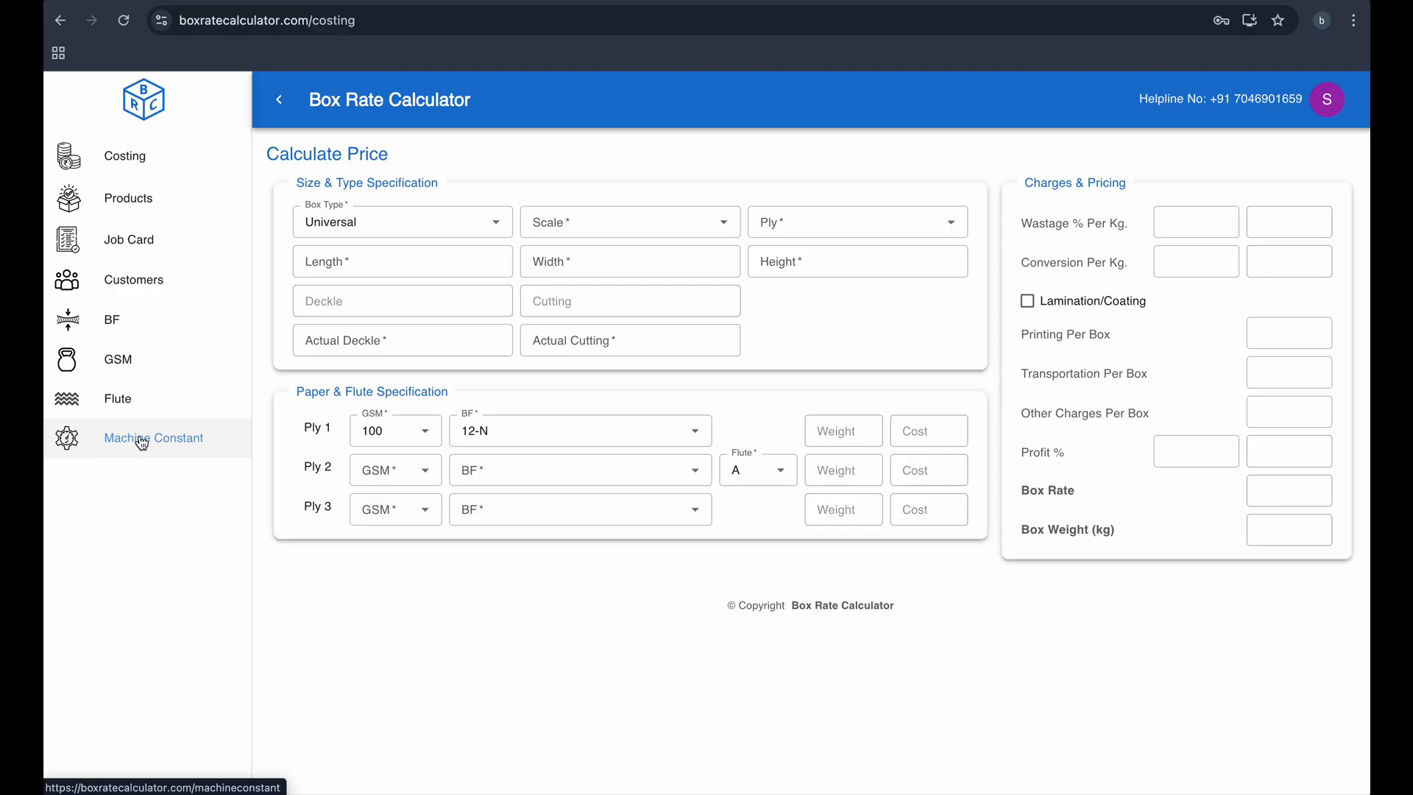
pyautogui.click(142, 441)
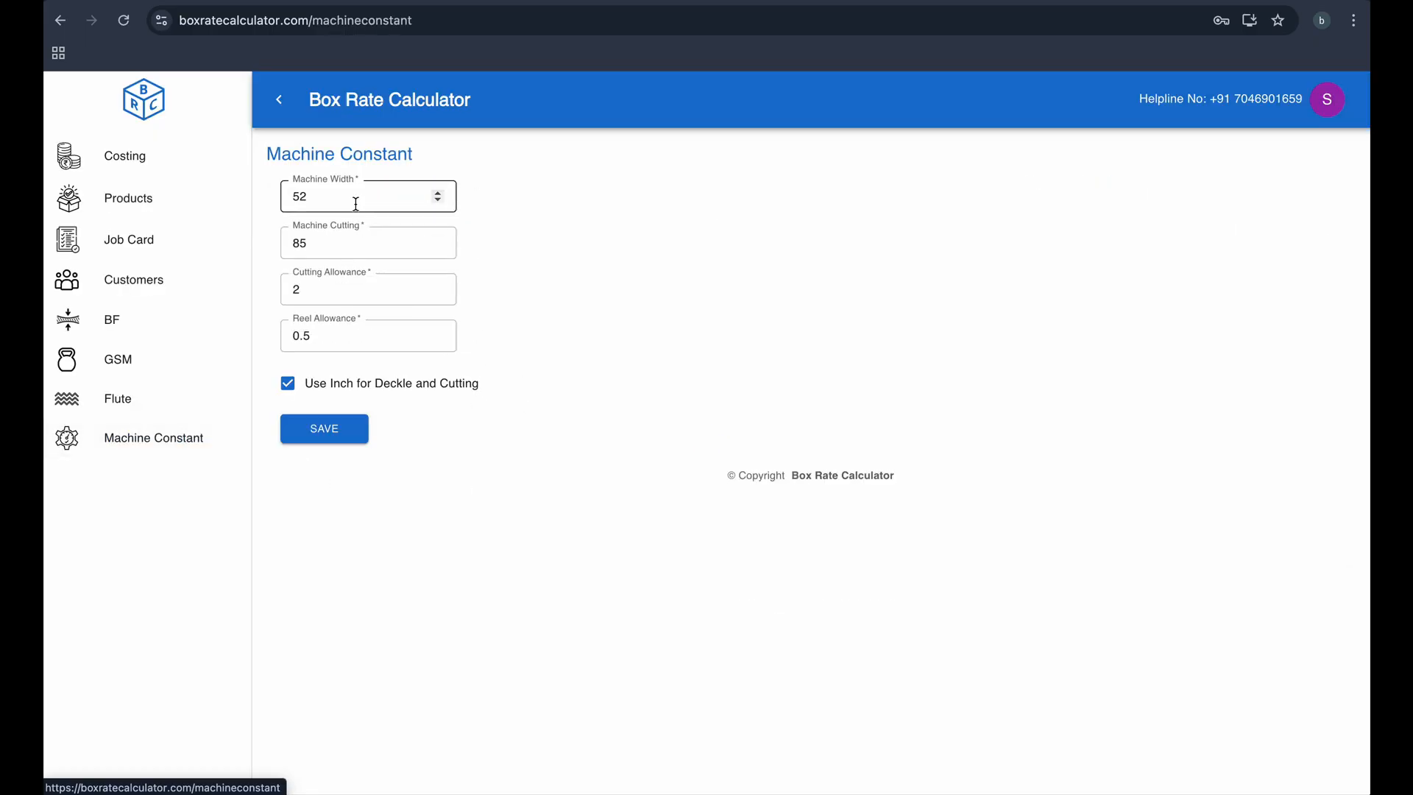
pyautogui.click(365, 243)
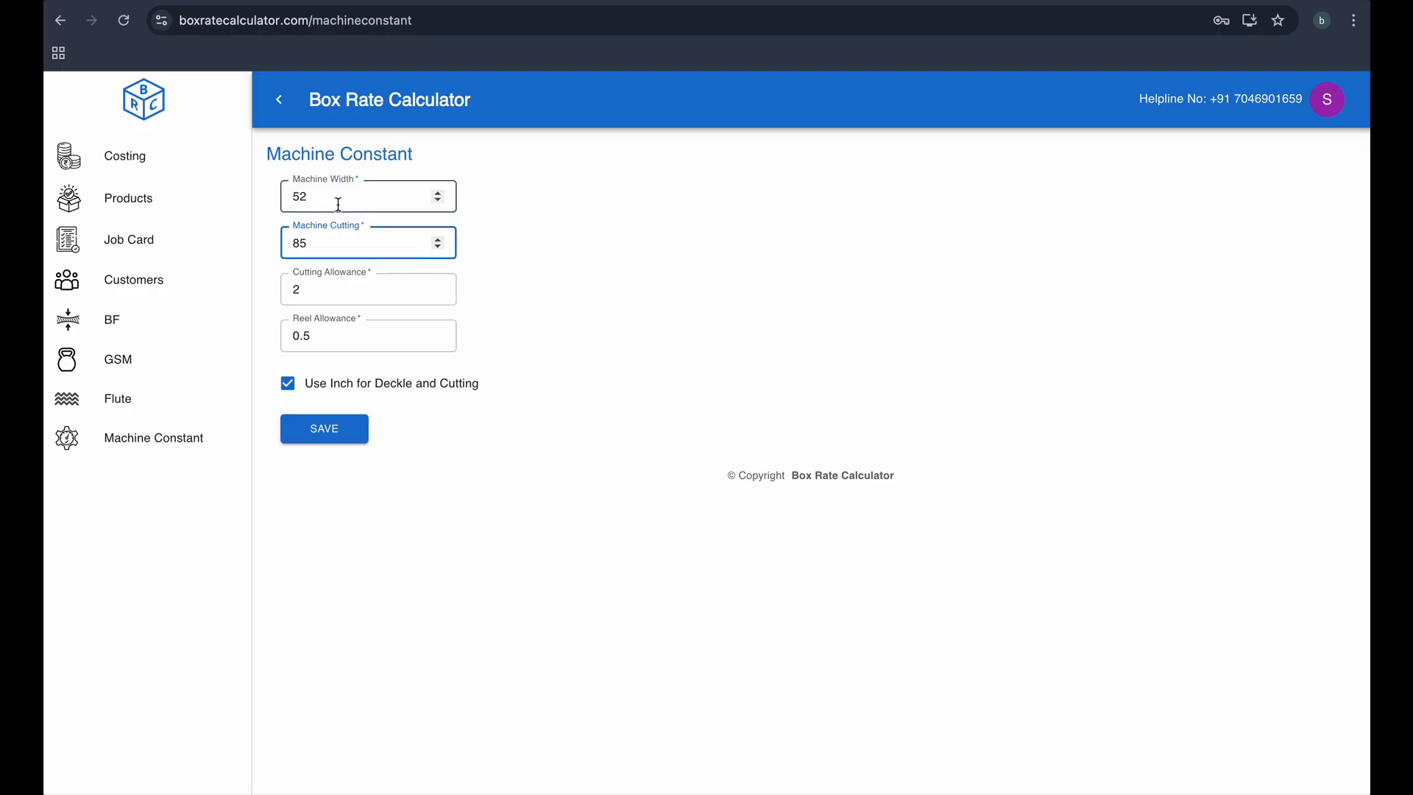
pyautogui.click(339, 205)
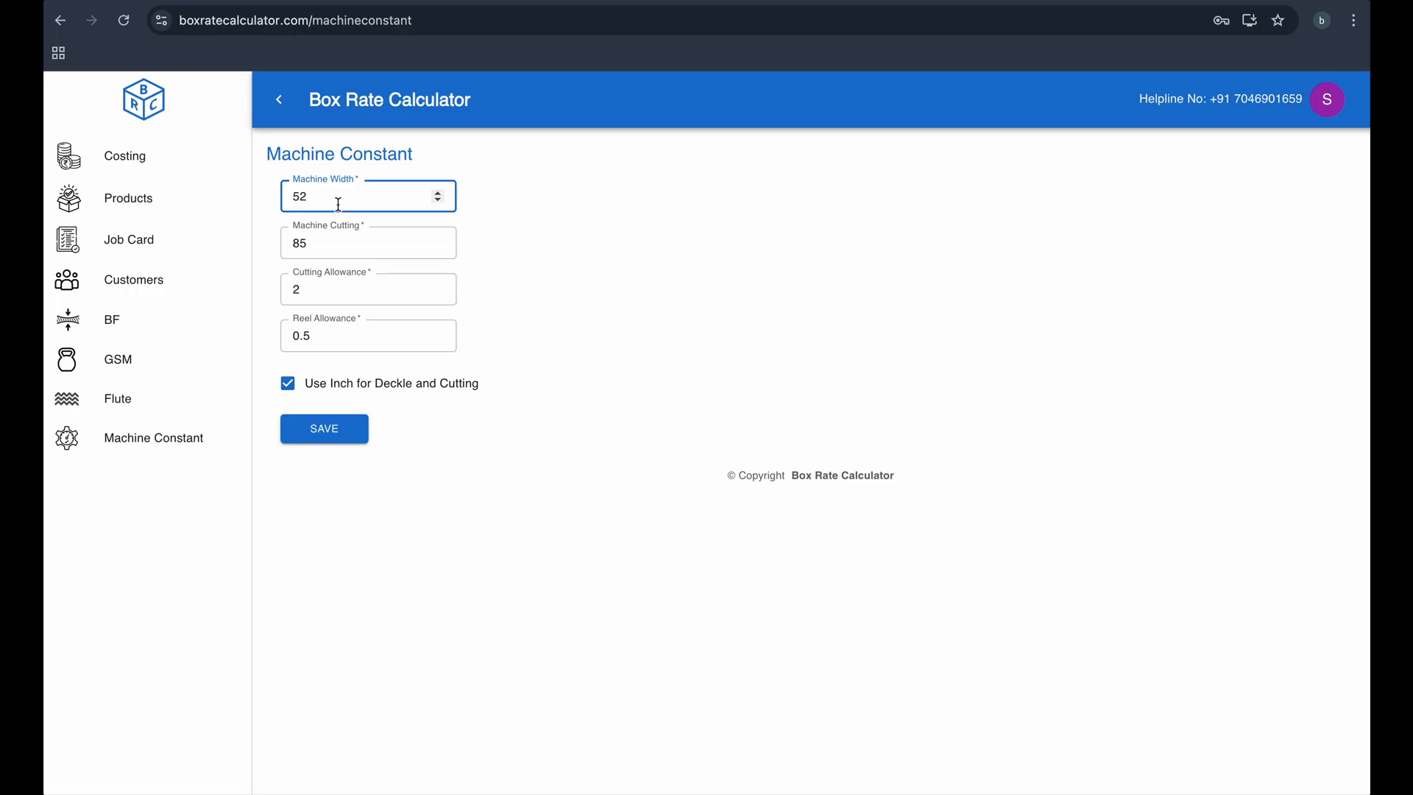
pyautogui.press('BackSpace')
pyautogui.write('0')
pyautogui.click(347, 244)
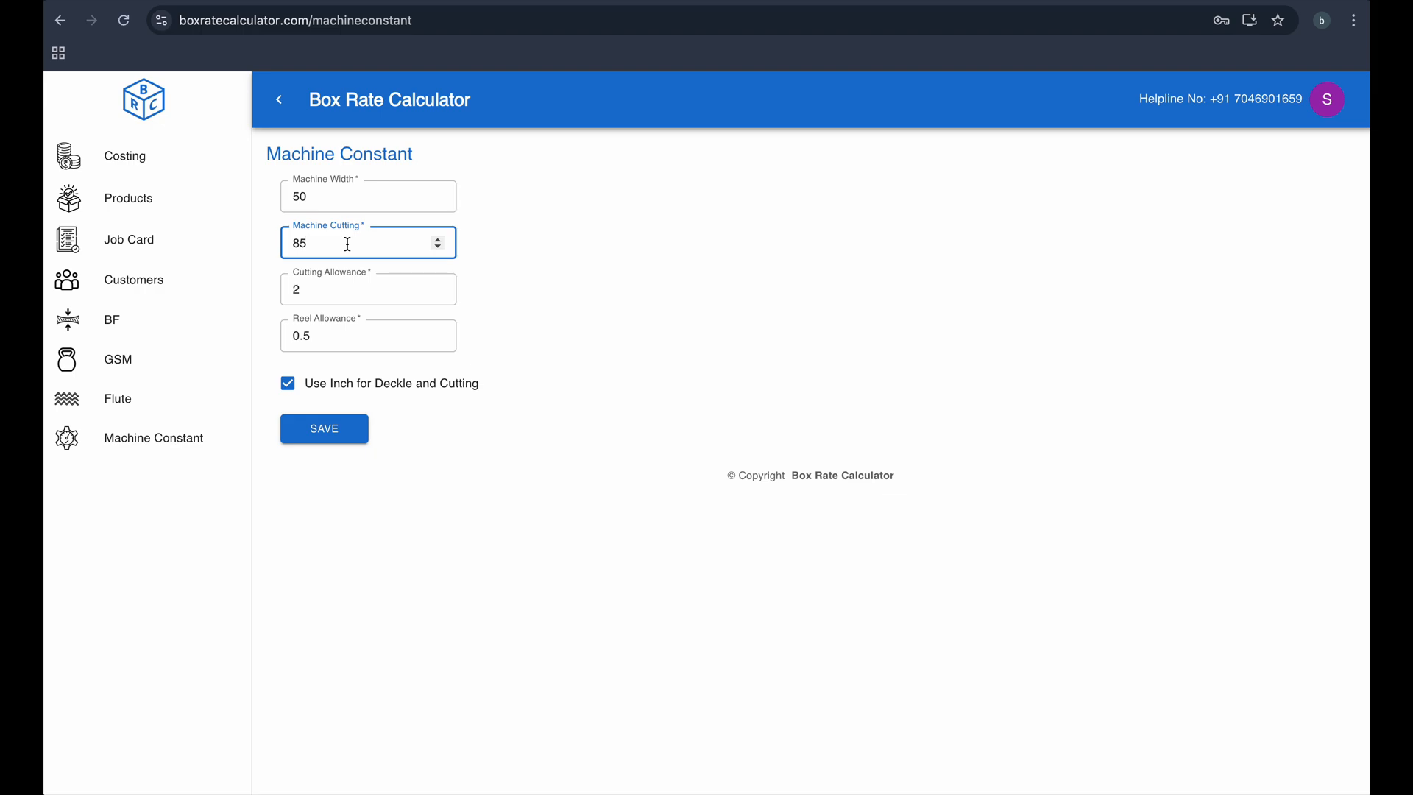
pyautogui.click(336, 290)
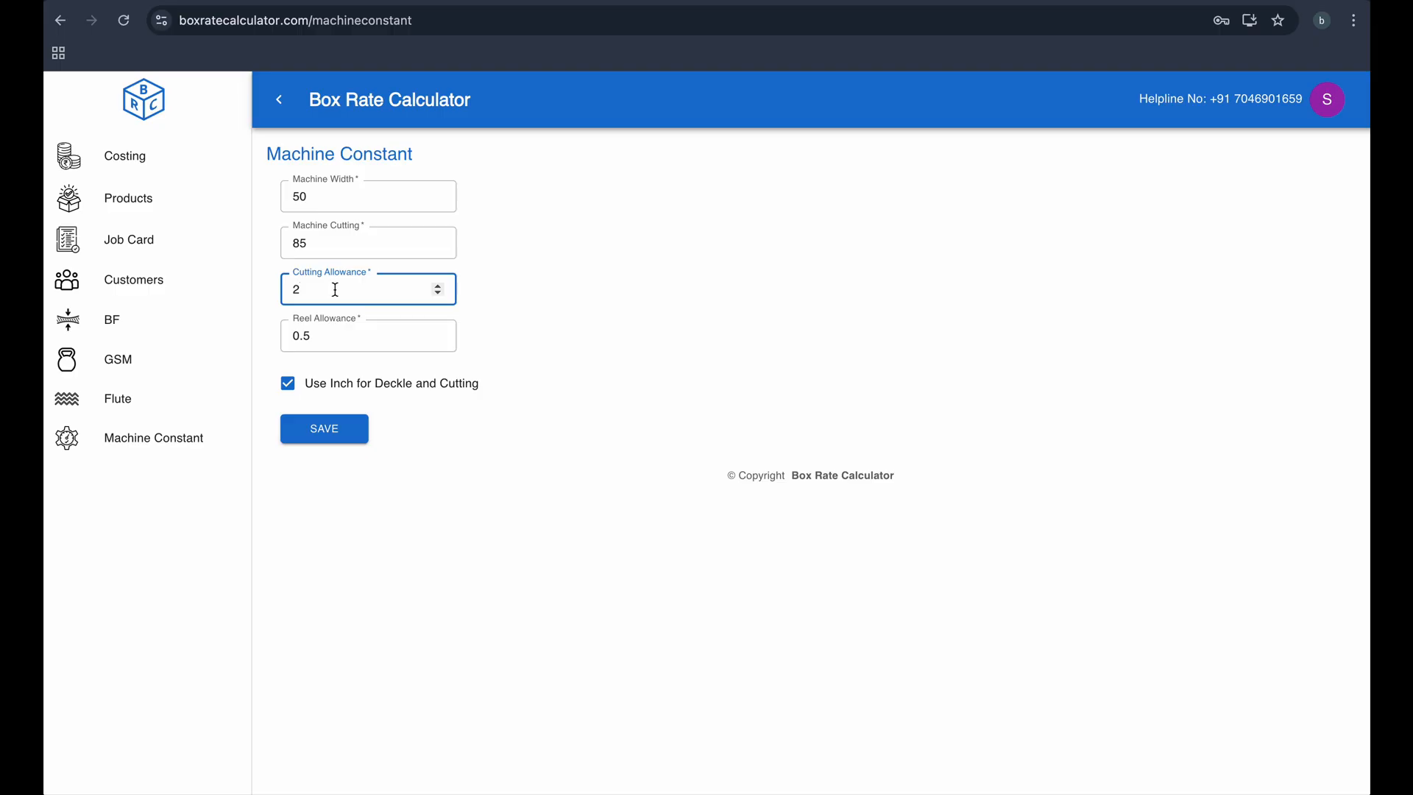
pyautogui.click(338, 332)
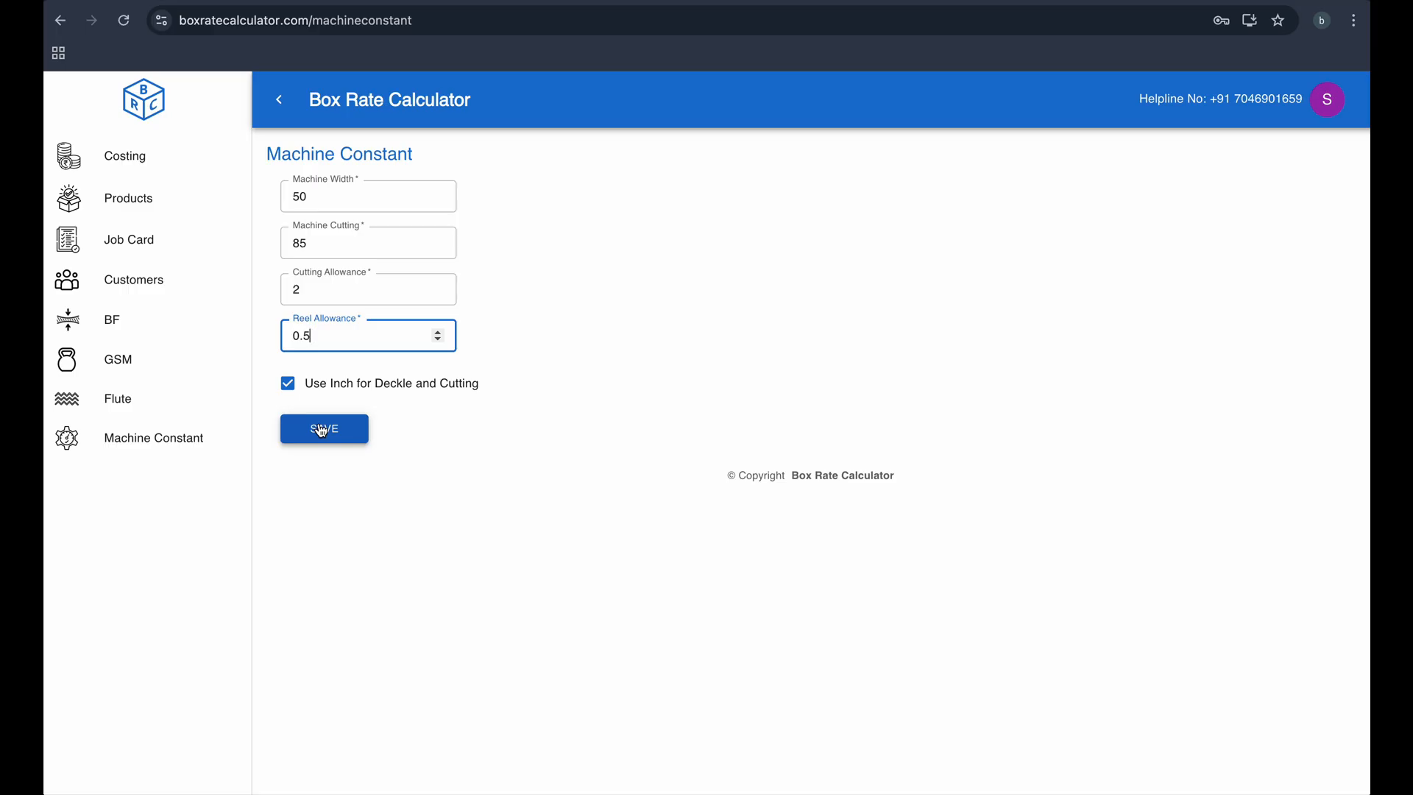
pyautogui.click(322, 431)
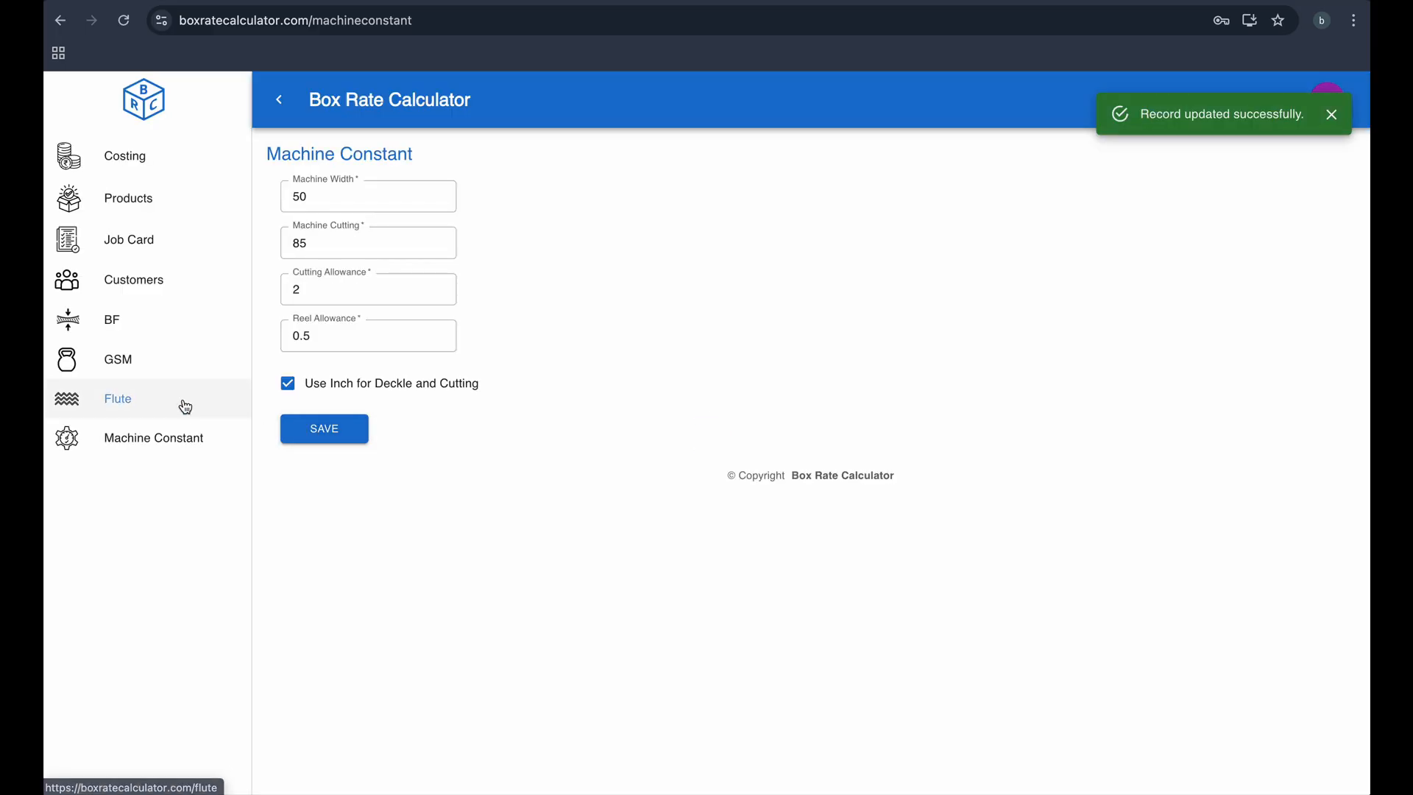
# Step: Change the factor of flute type A to 1.6 and save the record
pyautogui.click(185, 407)
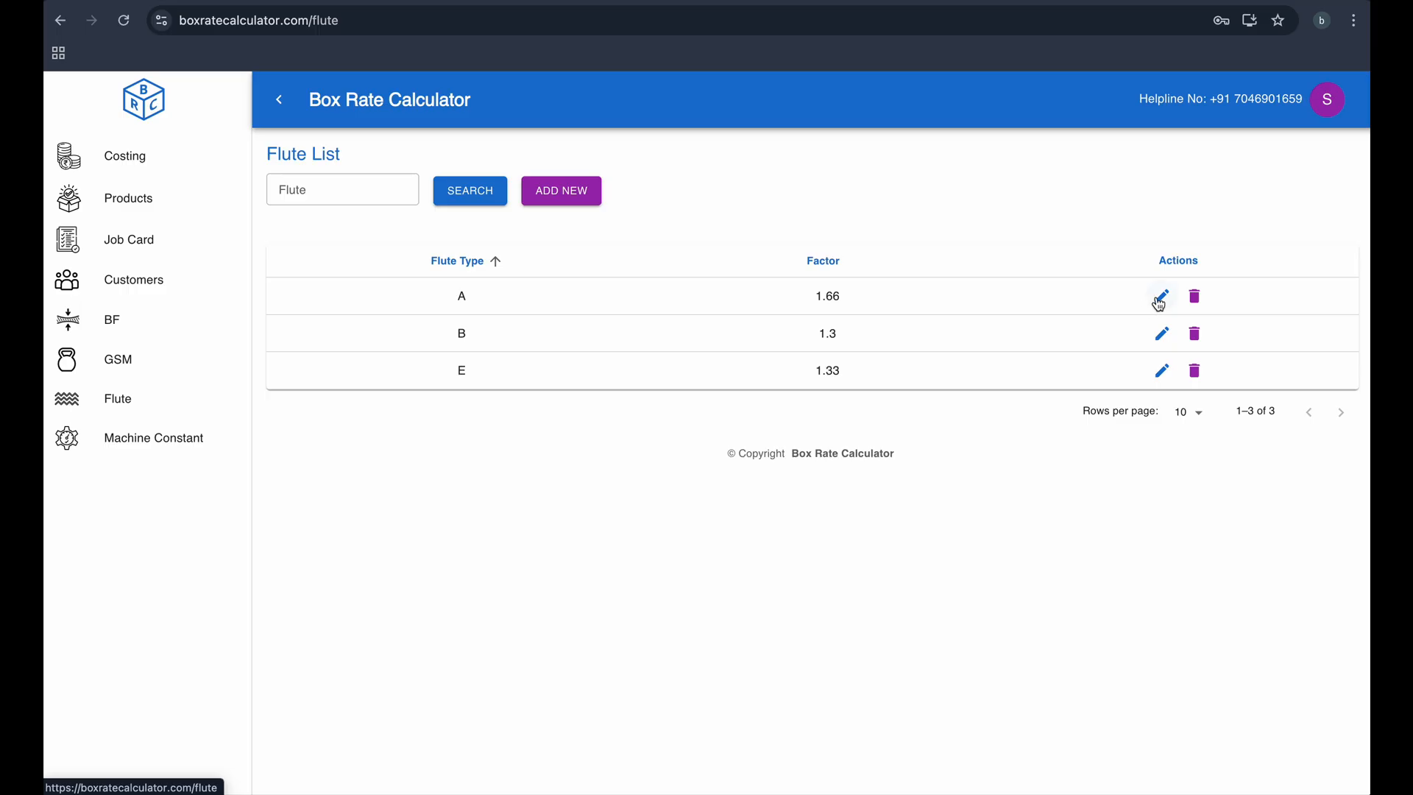
pyautogui.click(1160, 304)
pyautogui.click(402, 251)
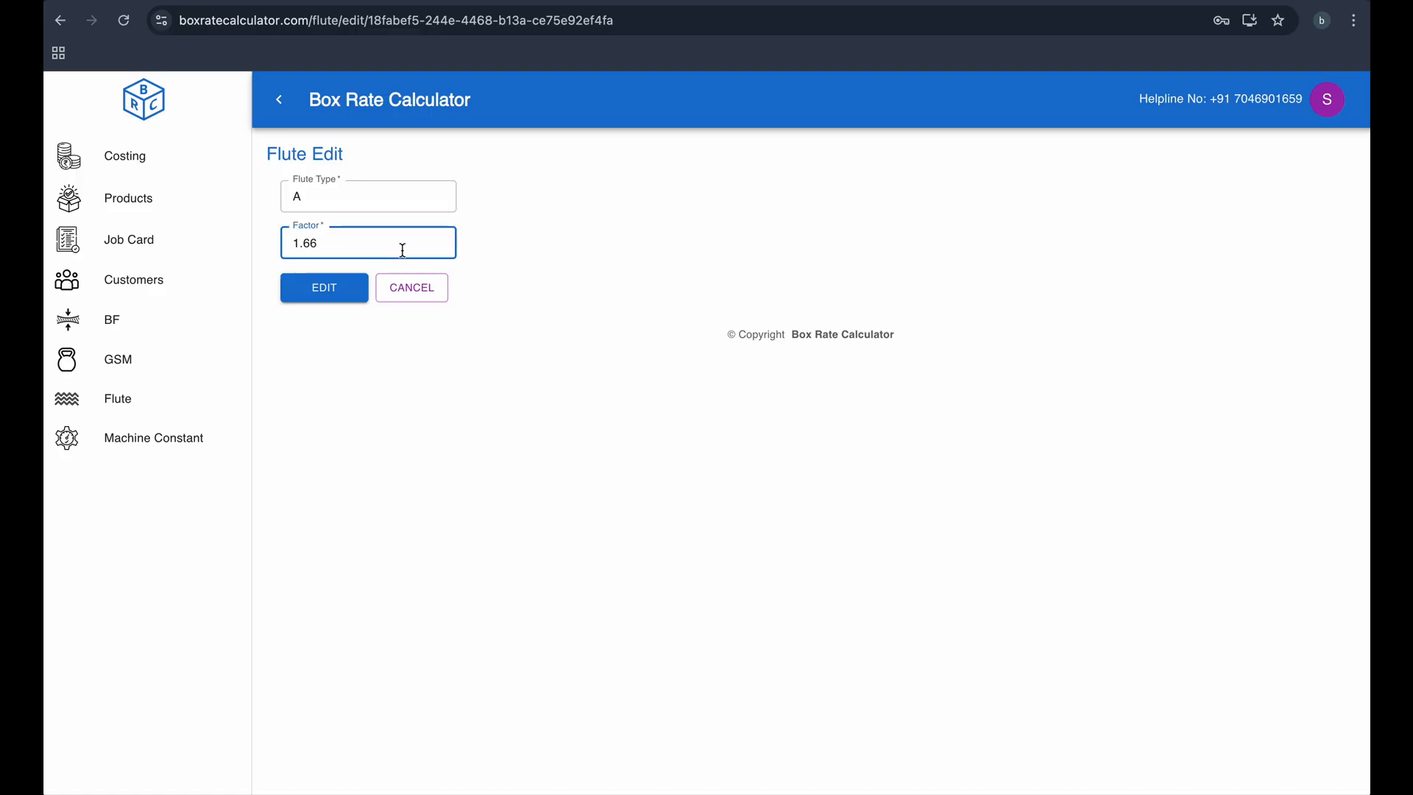
pyautogui.press('BackSpace')
pyautogui.click(324, 287)
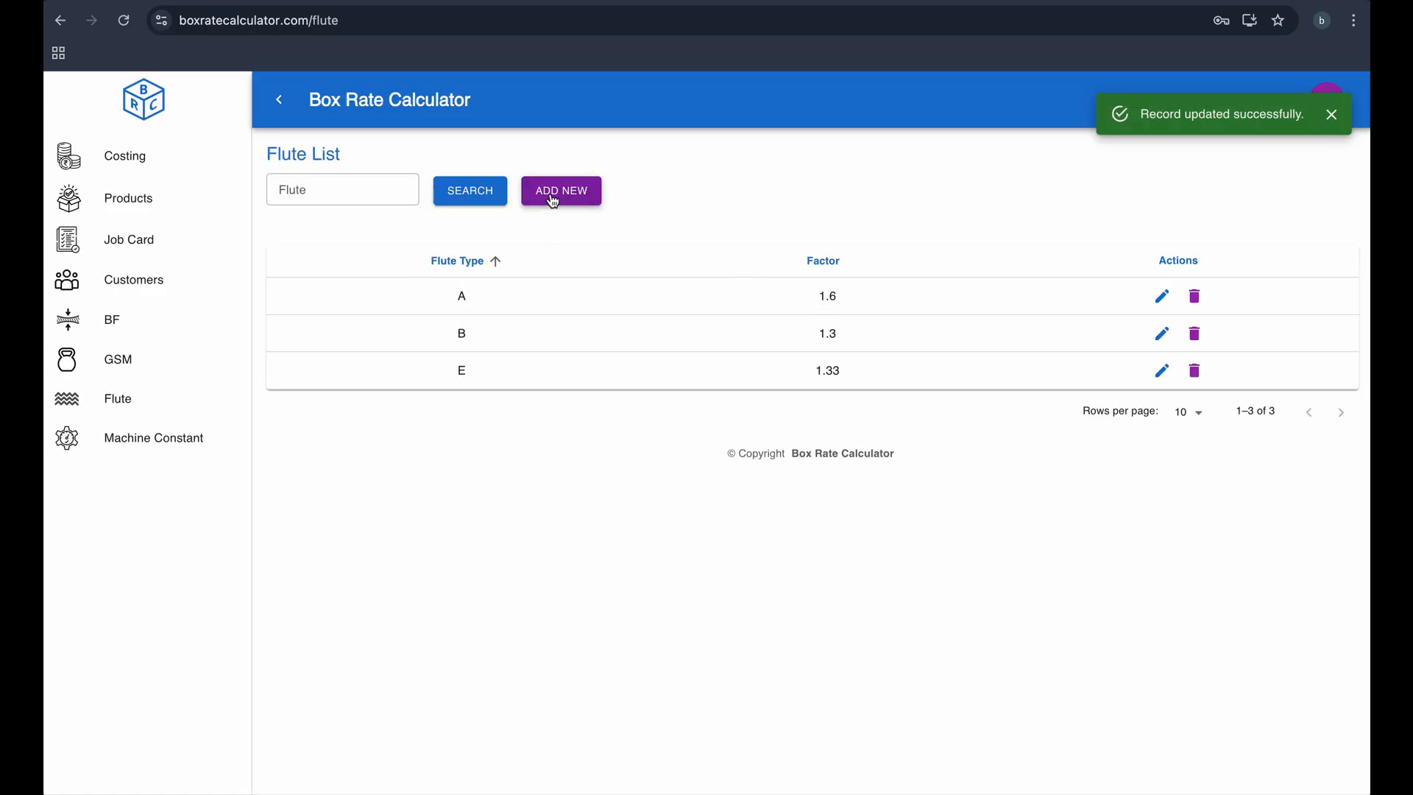
pyautogui.click(557, 200)
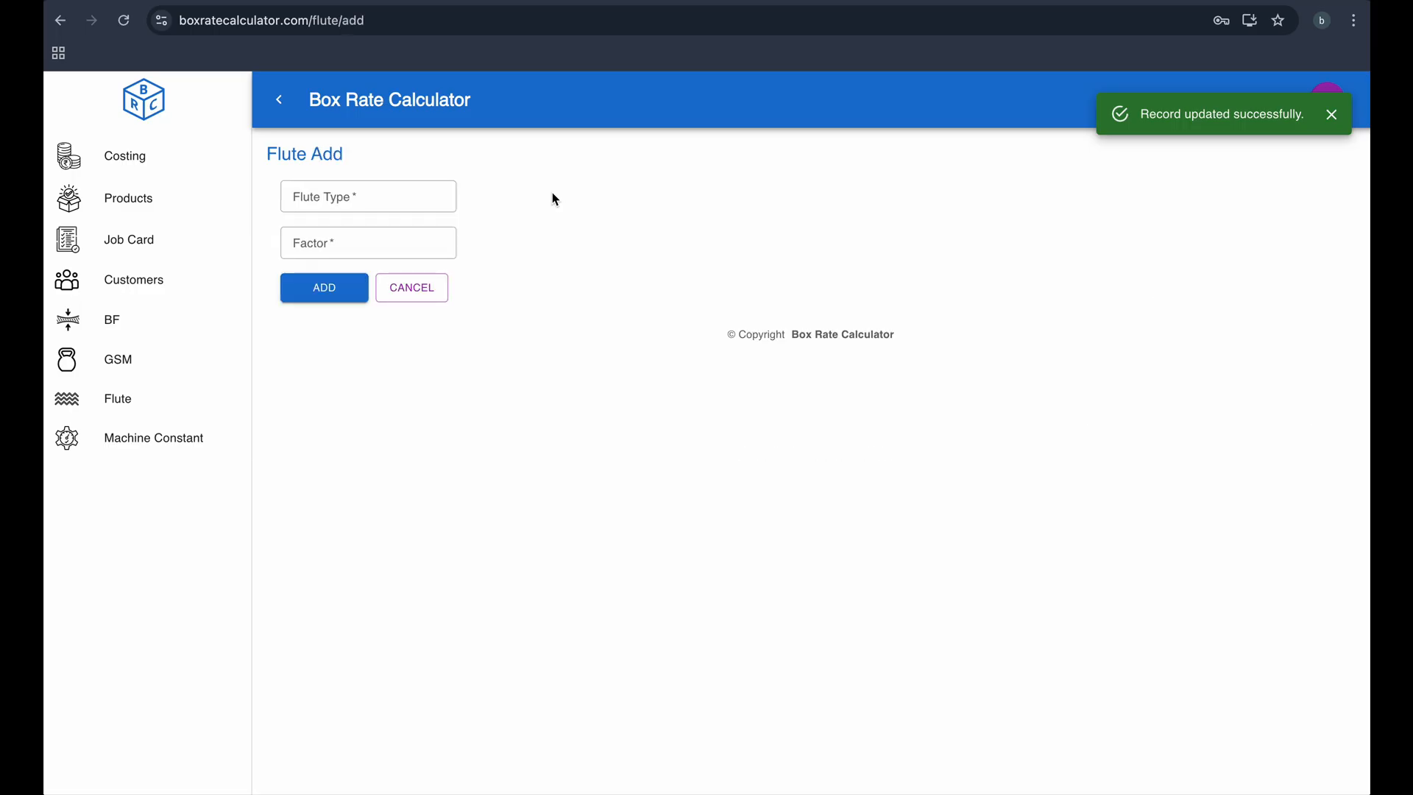
pyautogui.click(377, 196)
pyautogui.click(336, 244)
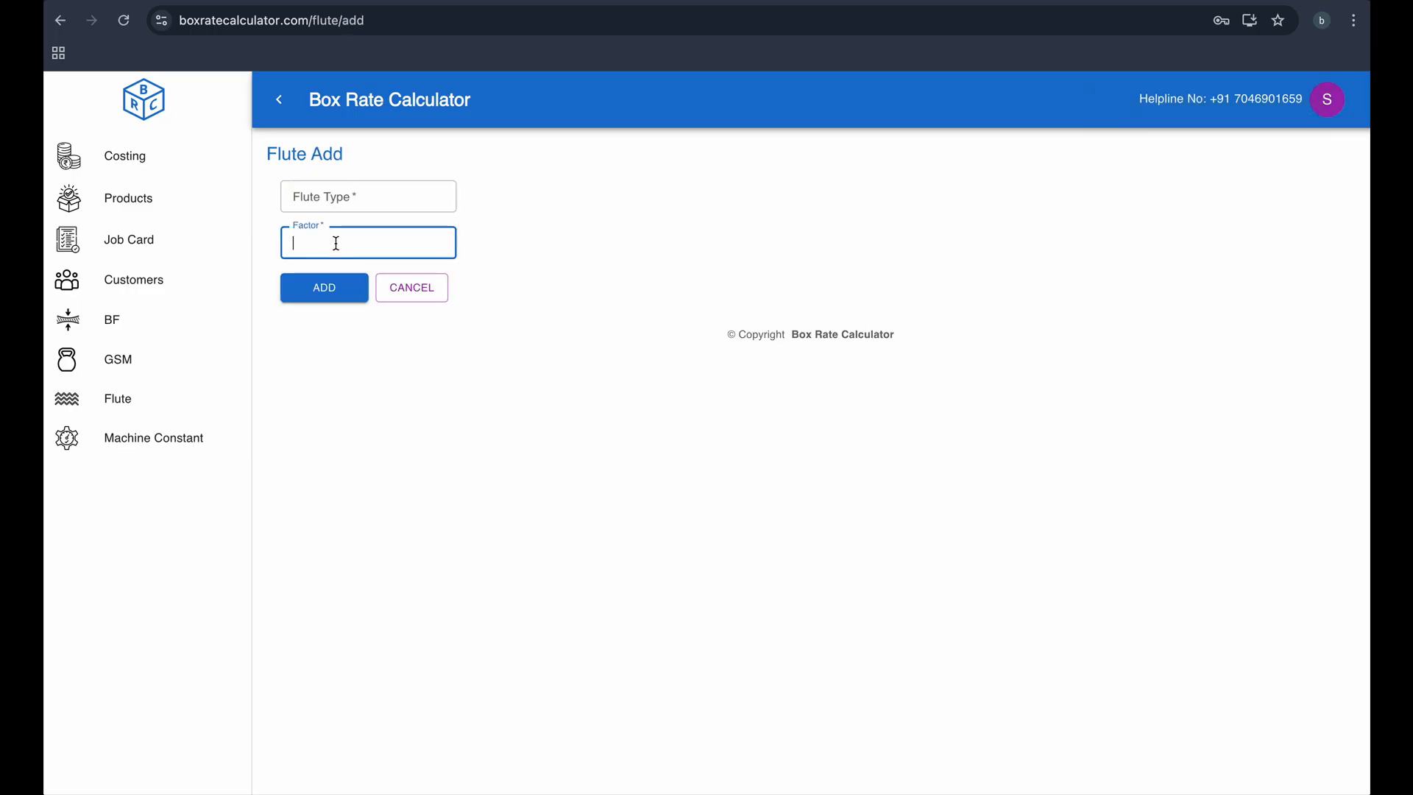
pyautogui.click(398, 289)
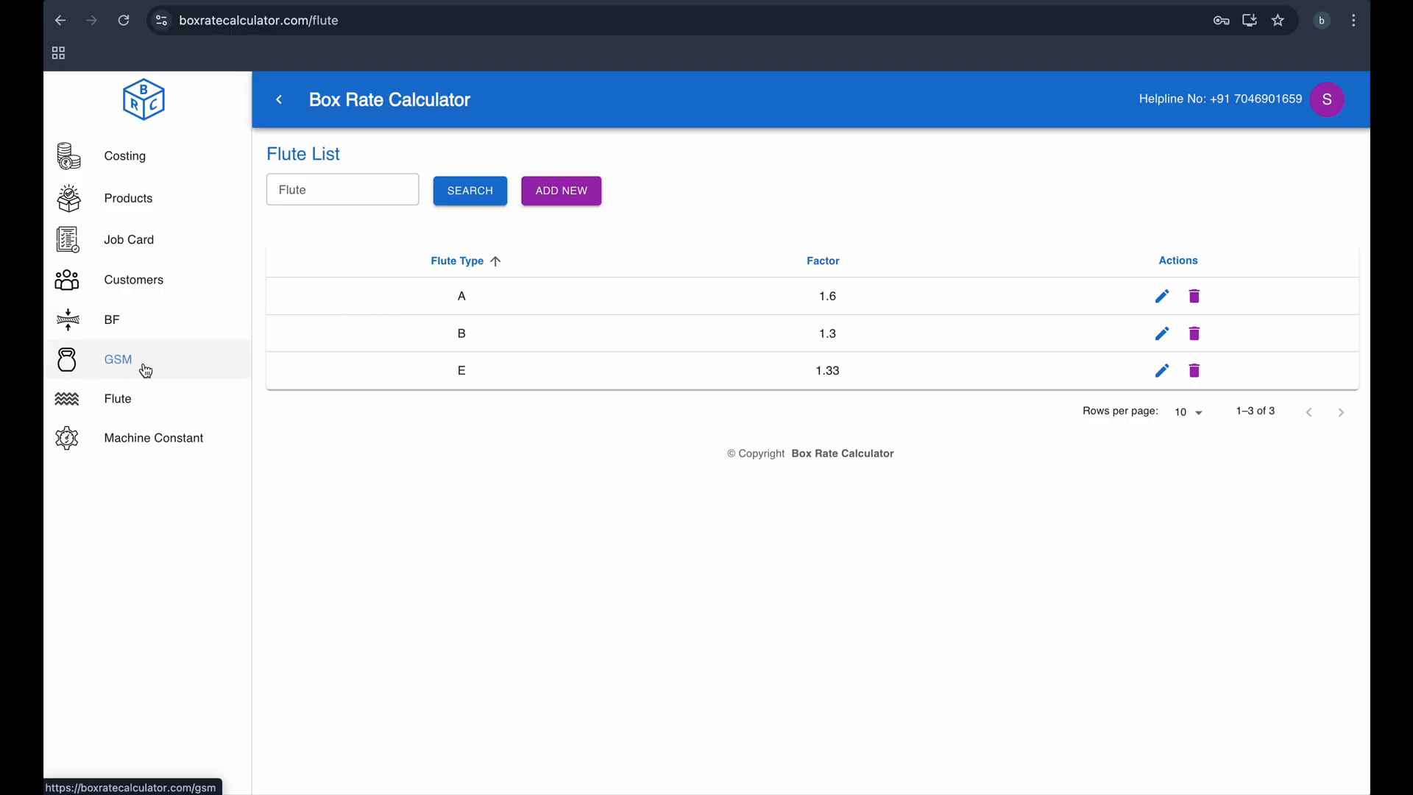
# Step: Review the list of GSM values and the list of BF grades with their rates
pyautogui.click(145, 368)
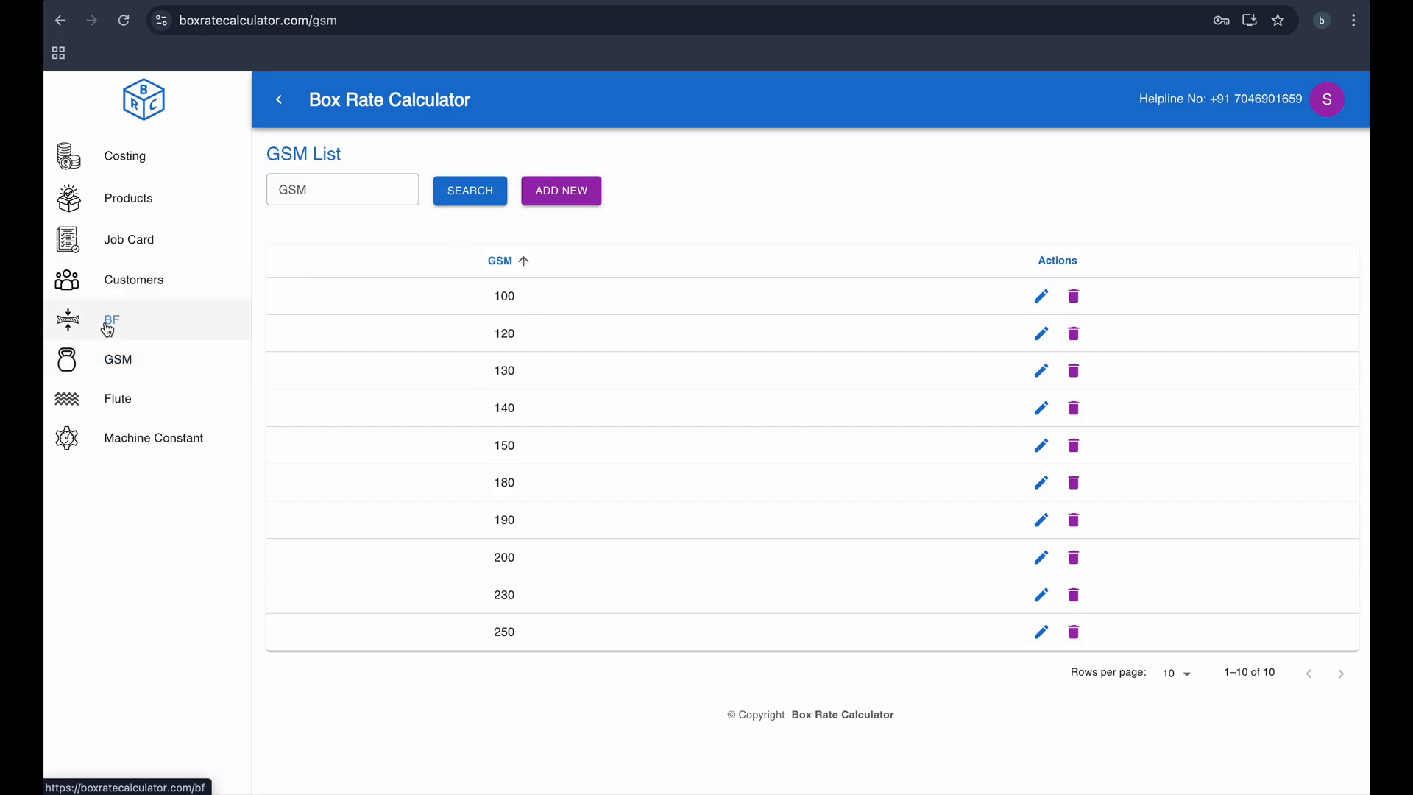
pyautogui.click(142, 335)
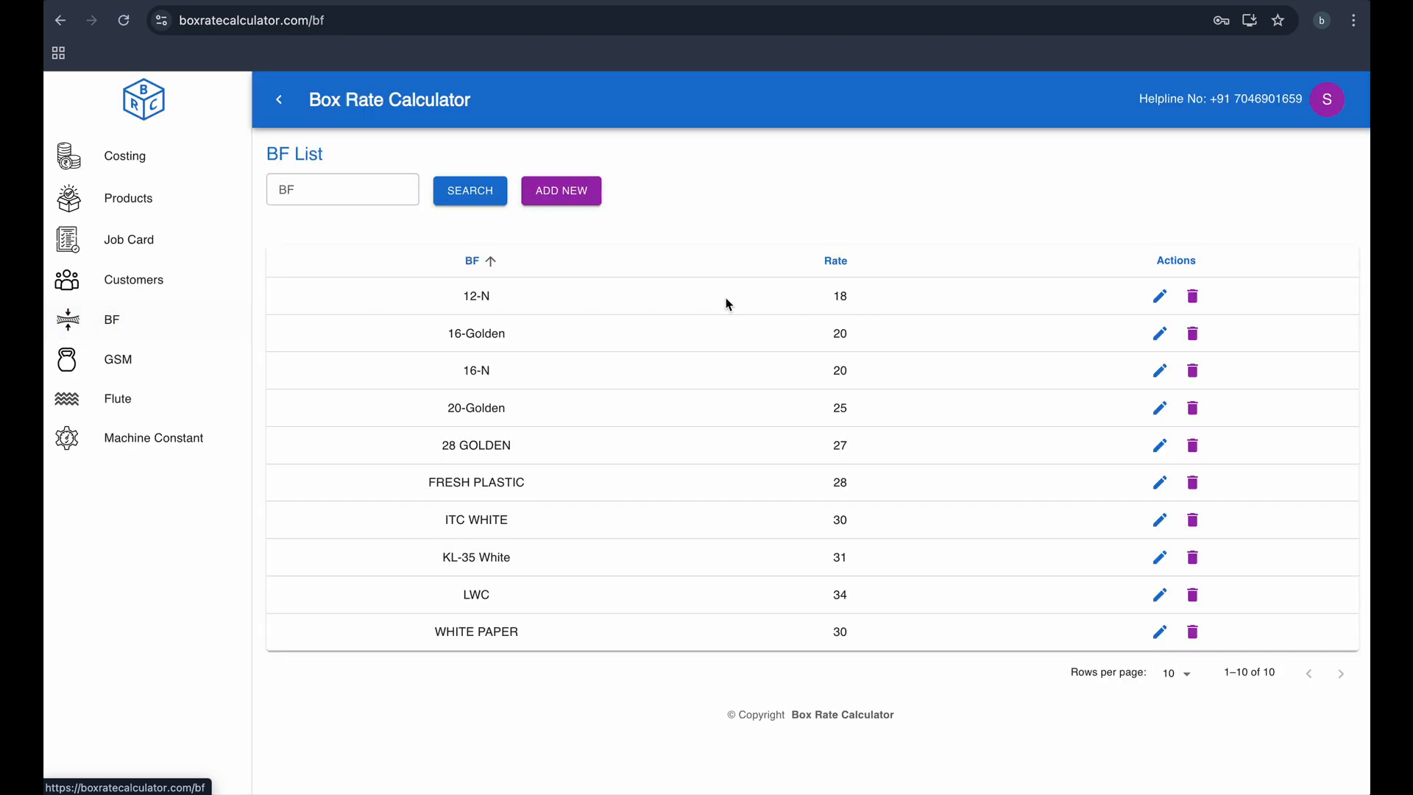
pyautogui.click(1156, 337)
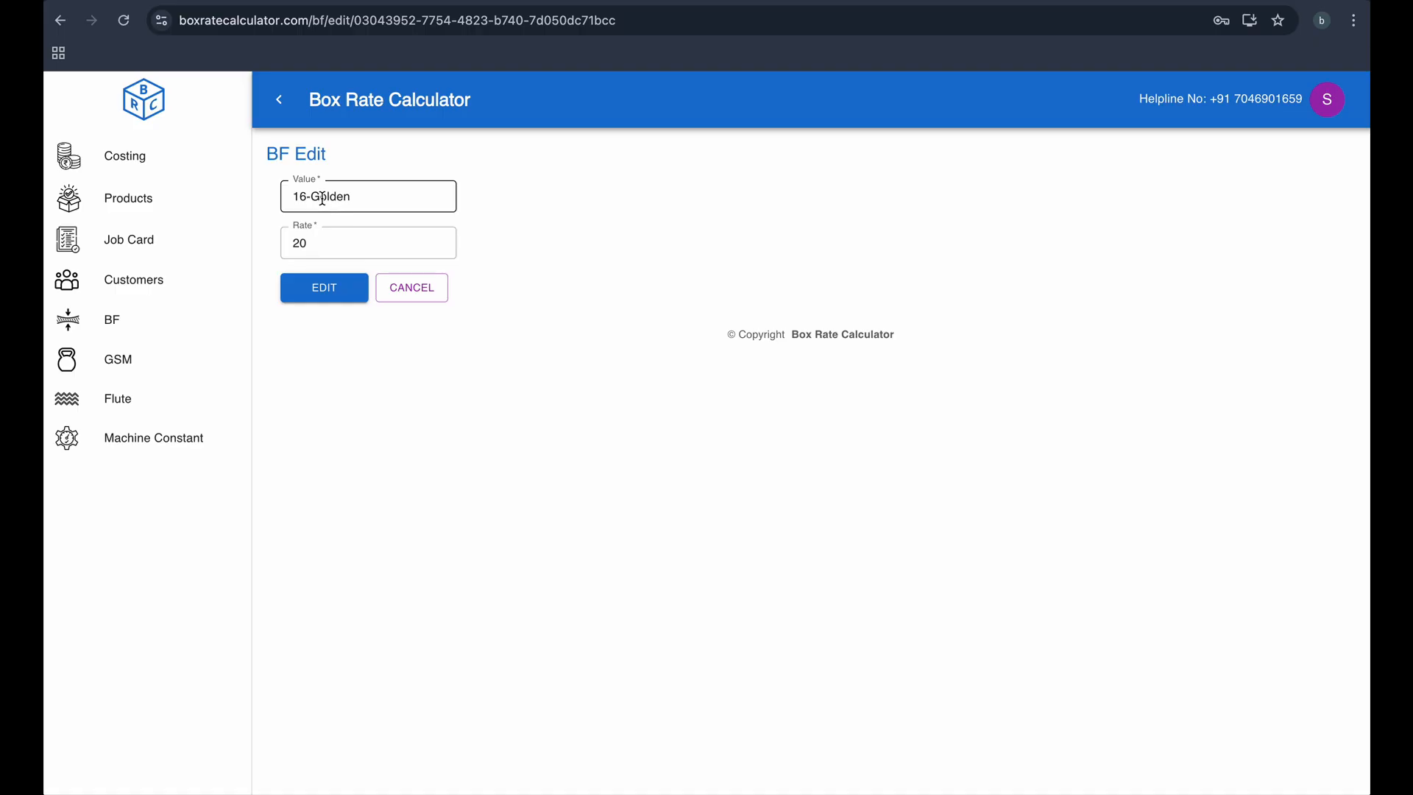
pyautogui.moveTo(321, 198); pyautogui.dragTo(381, 197)
pyautogui.press('BackSpace')
pyautogui.press('BackSpace')
pyautogui.write('Natural')
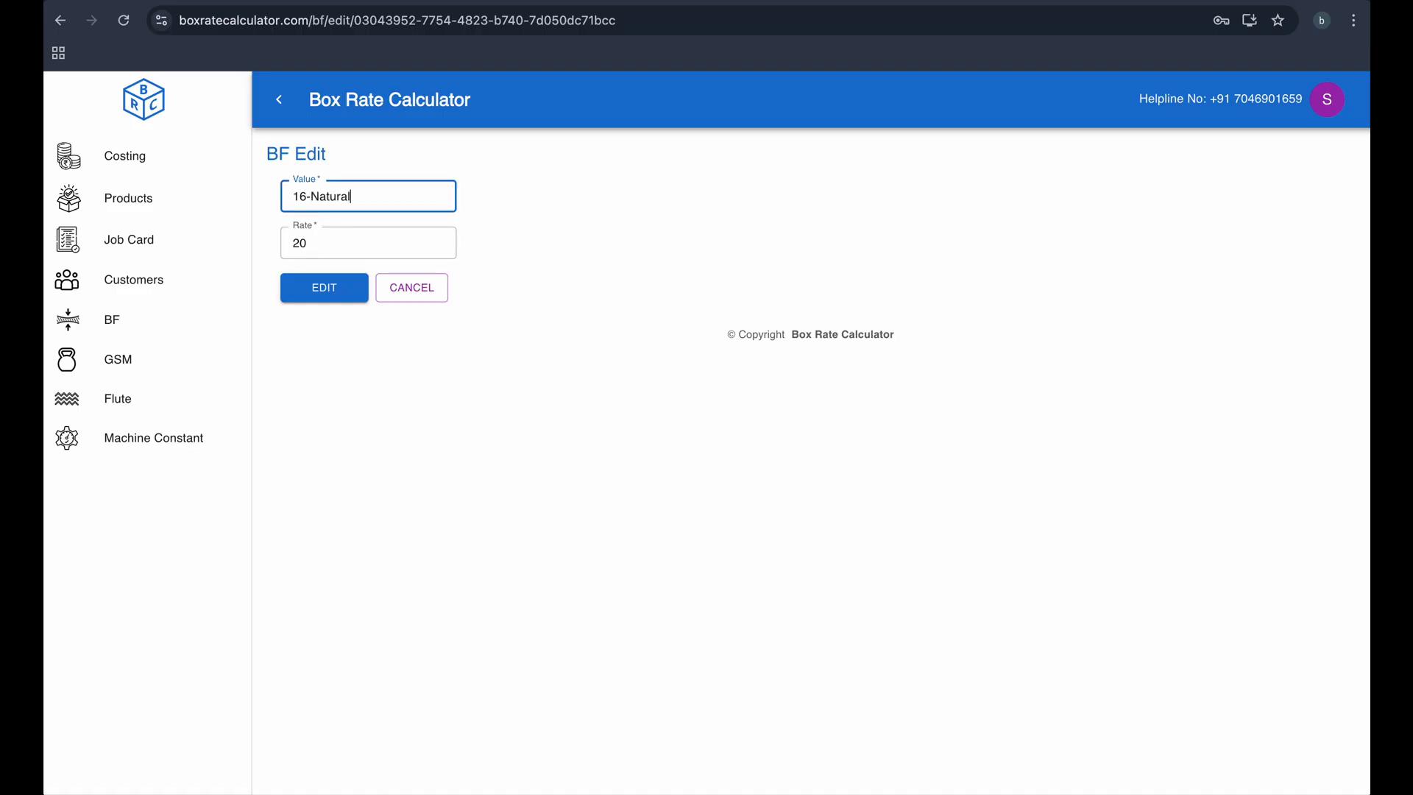
pyautogui.click(337, 247)
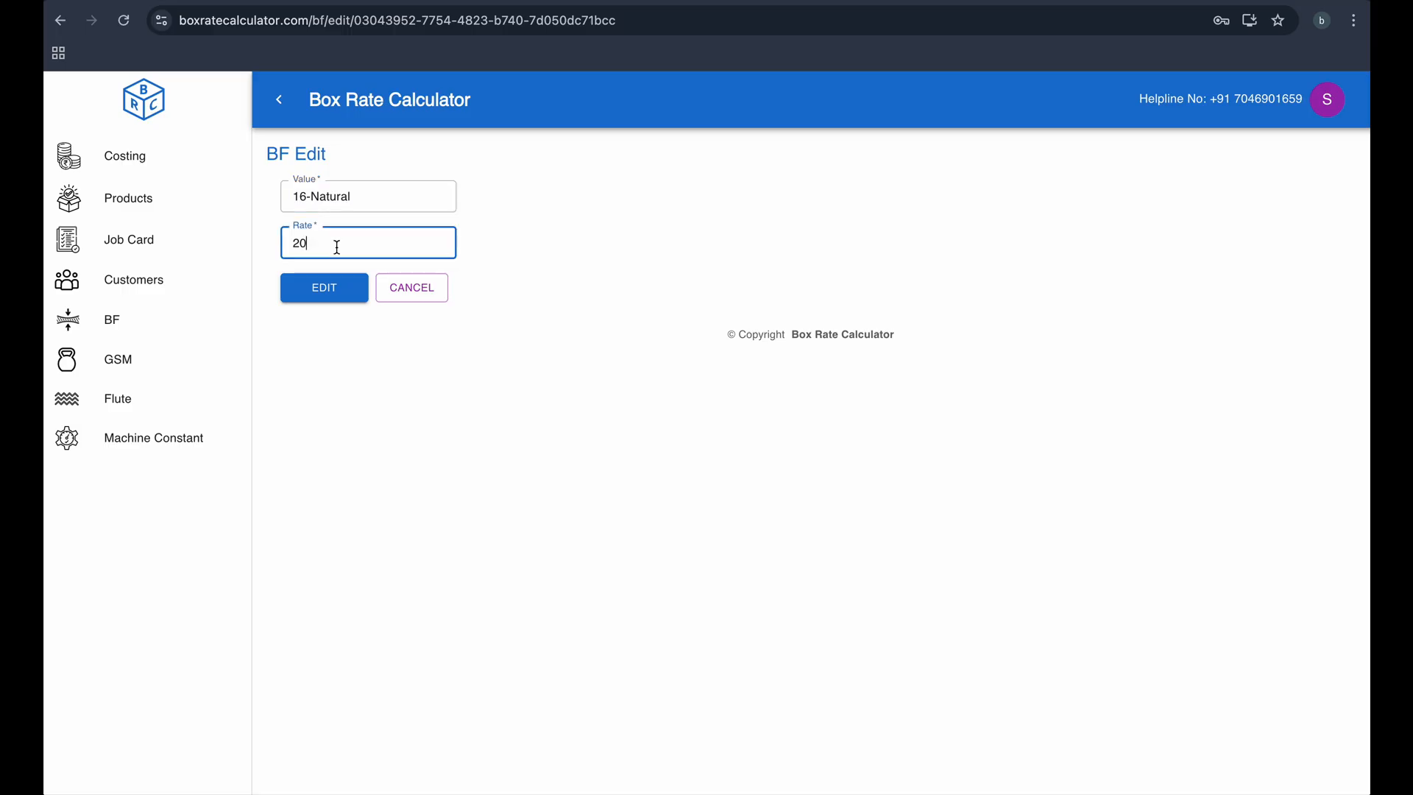
pyautogui.doubleClick(337, 247)
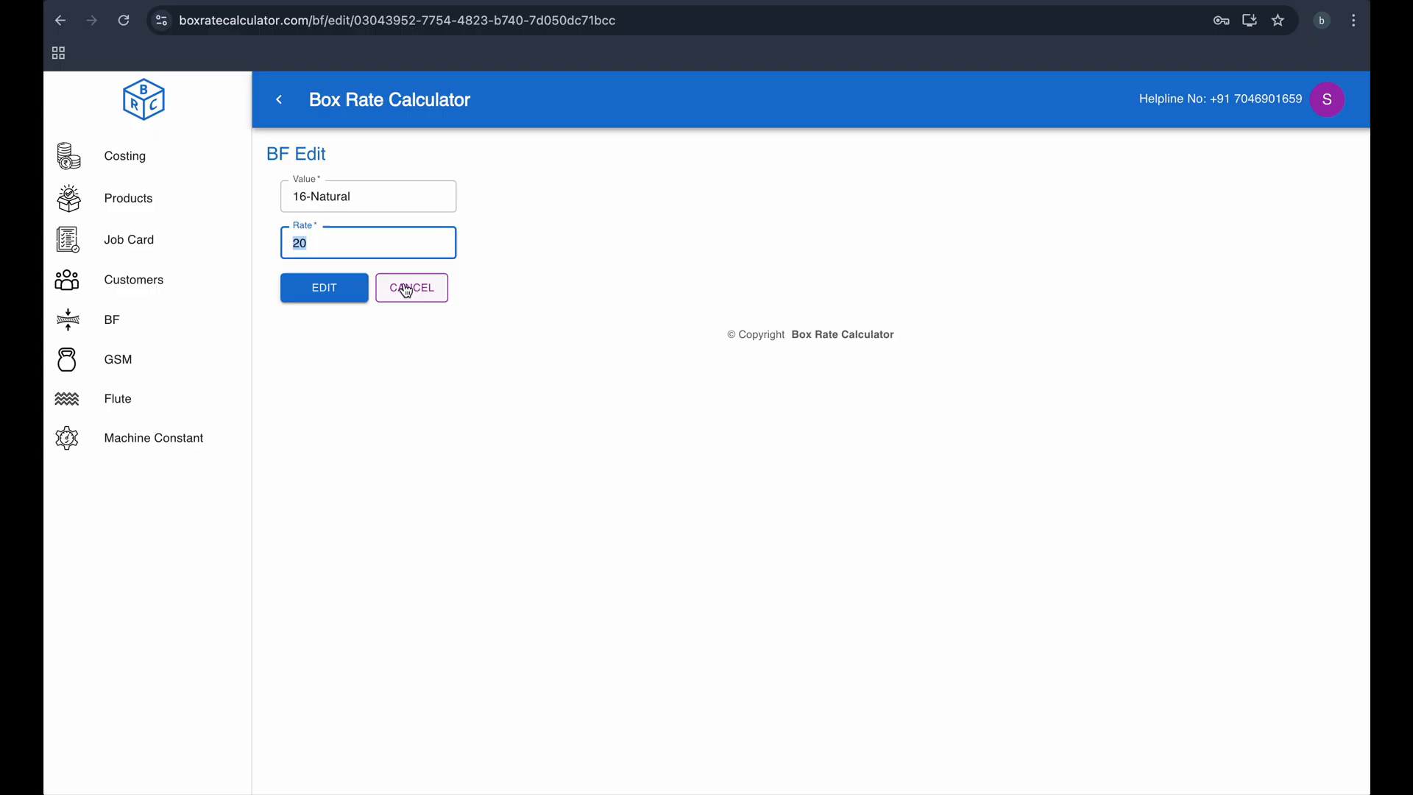
pyautogui.click(407, 289)
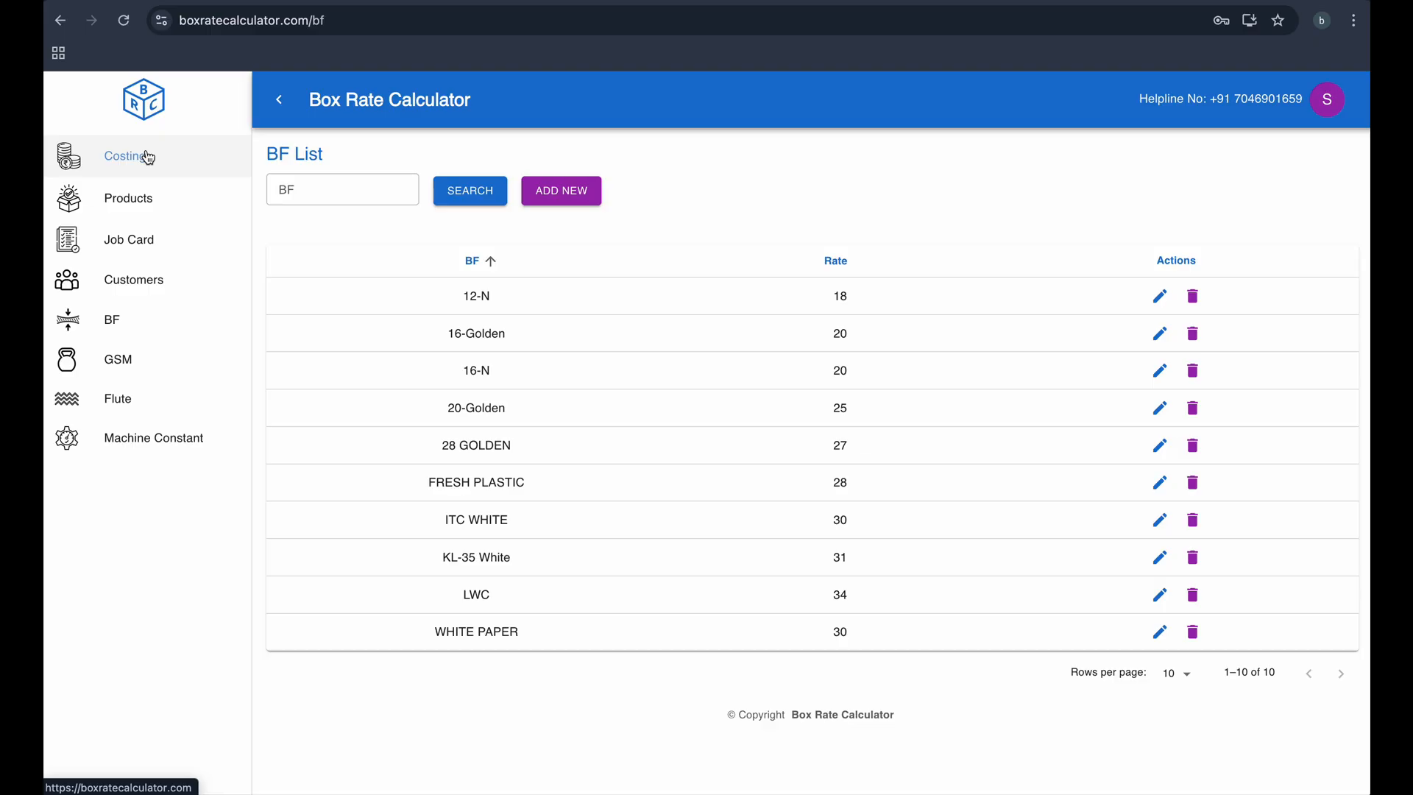
# Step: Start a new costing calculation for a Universal box with the scale in inch and 5 Ply
pyautogui.click(148, 157)
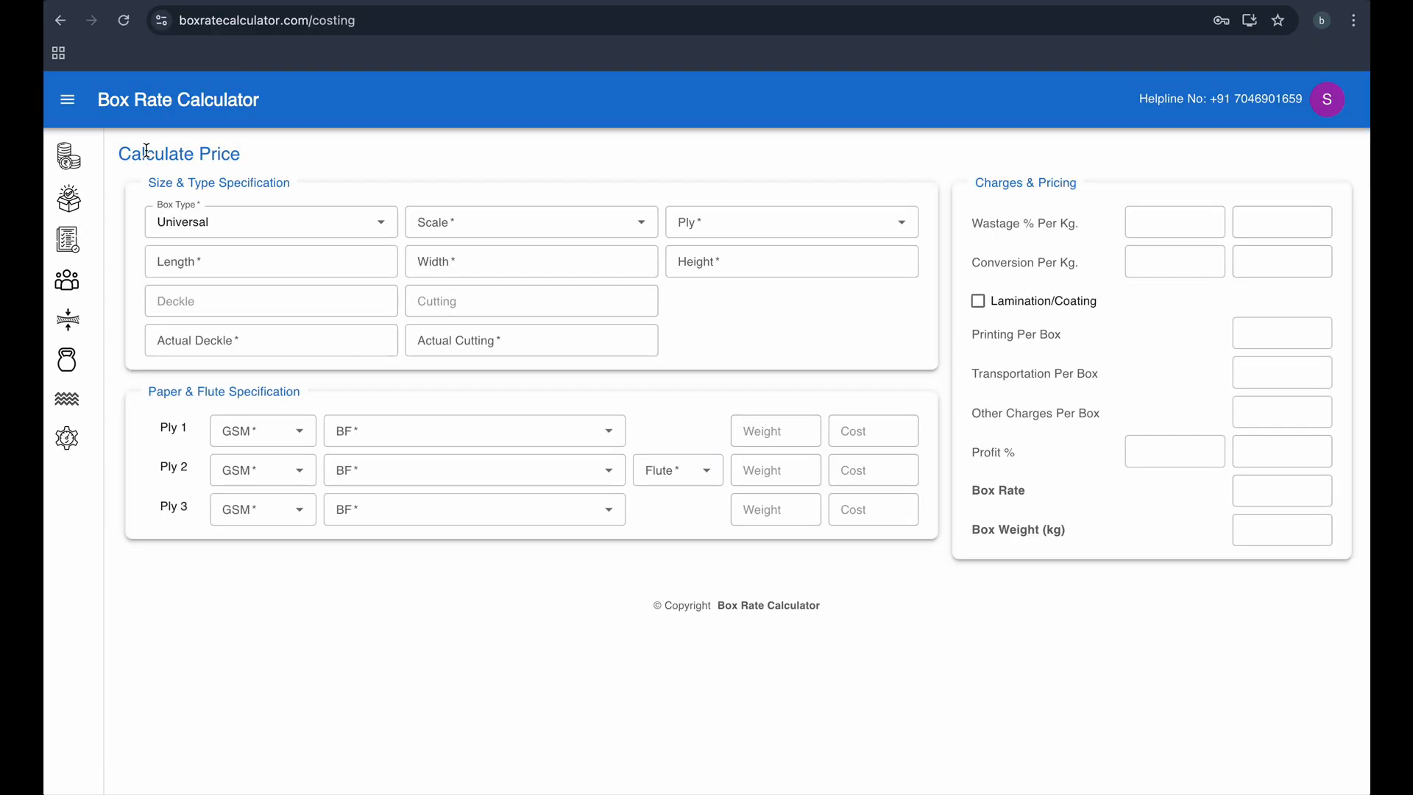
pyautogui.click(248, 227)
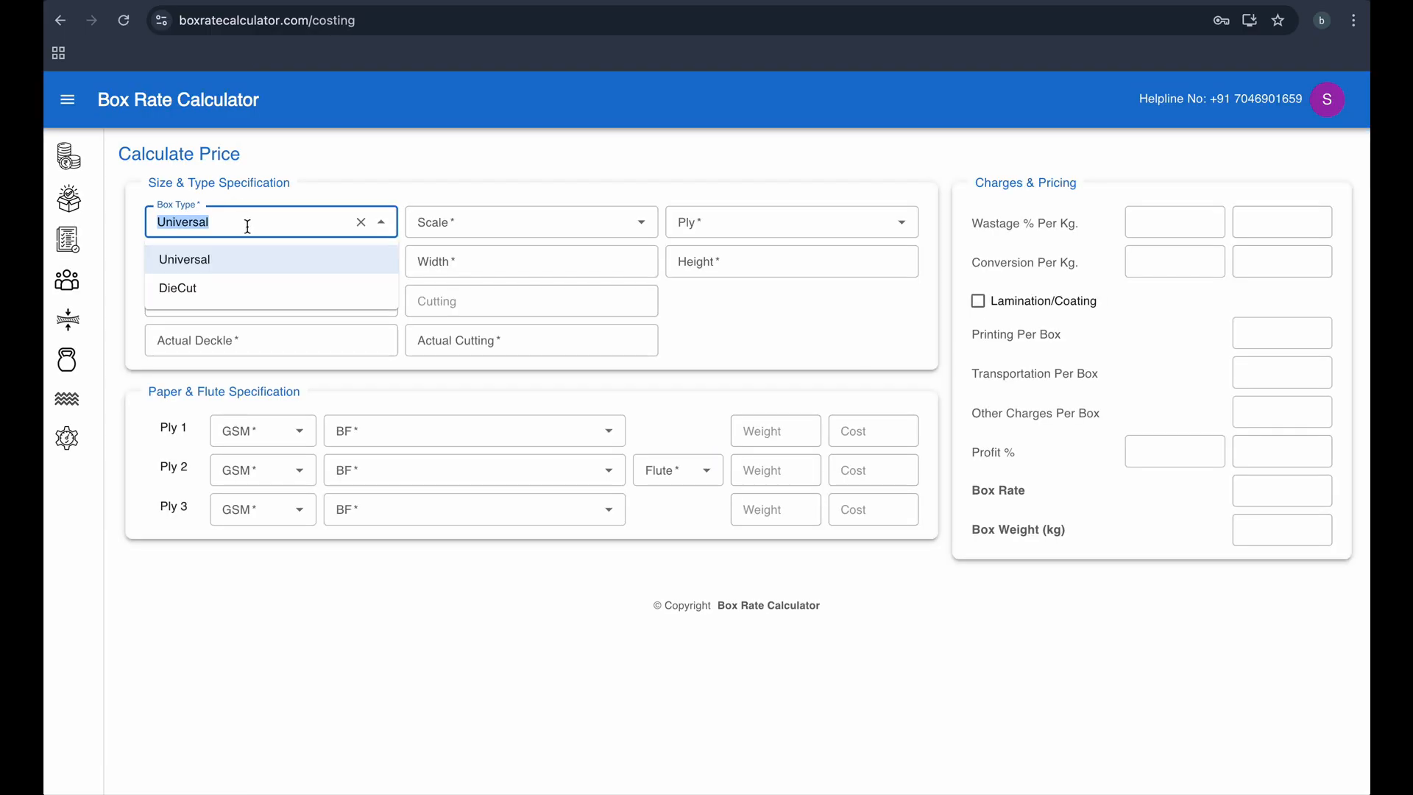
pyautogui.click(233, 268)
pyautogui.click(506, 223)
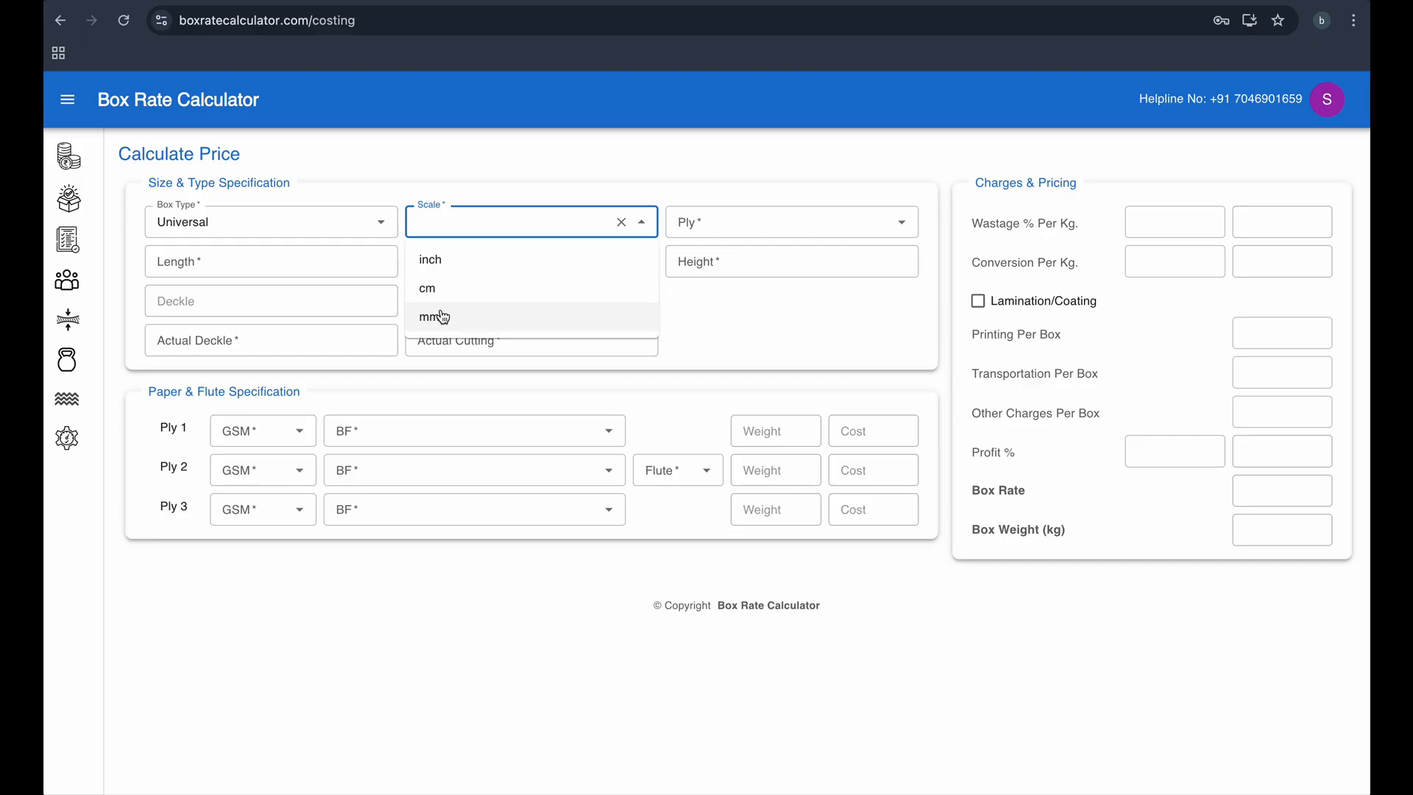
pyautogui.click(499, 262)
pyautogui.click(738, 229)
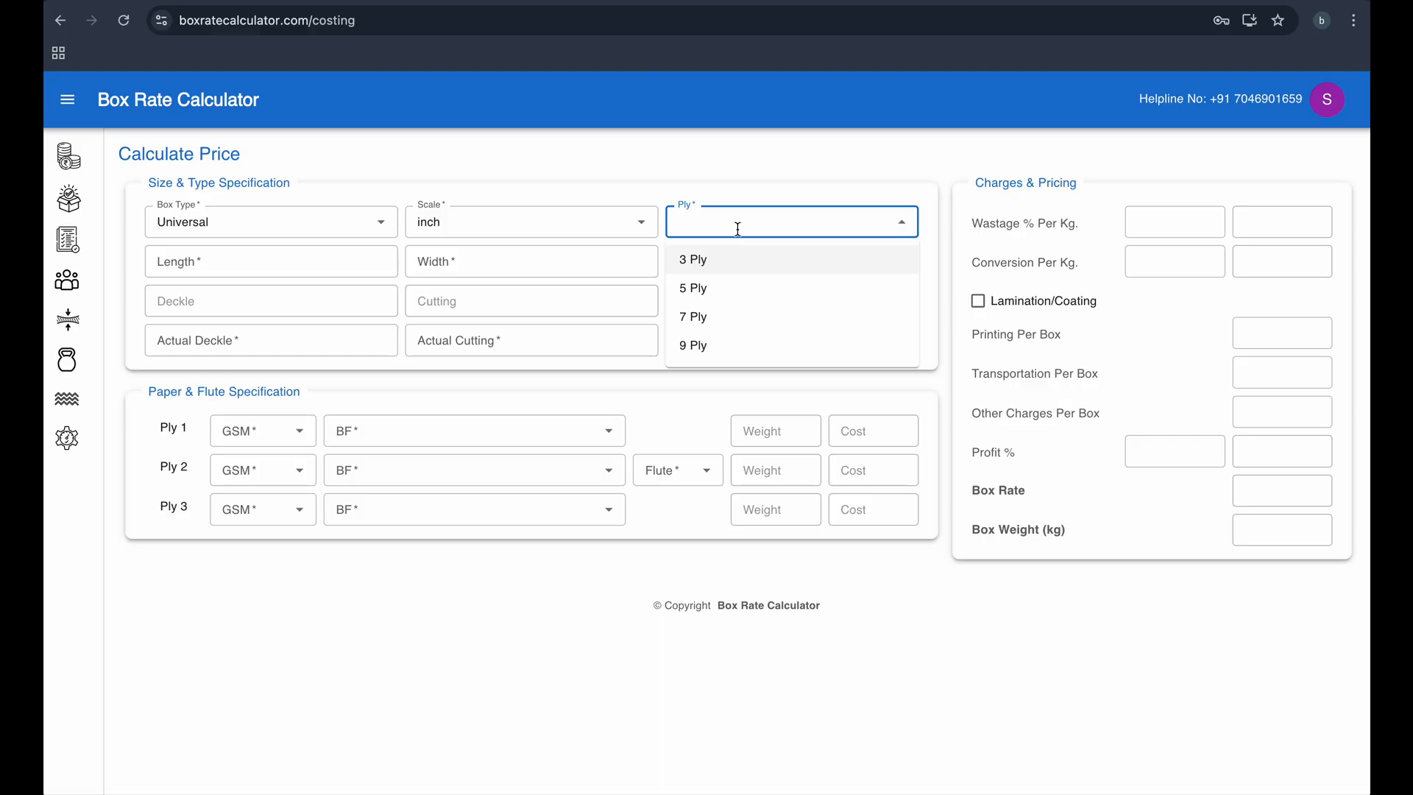
pyautogui.click(729, 289)
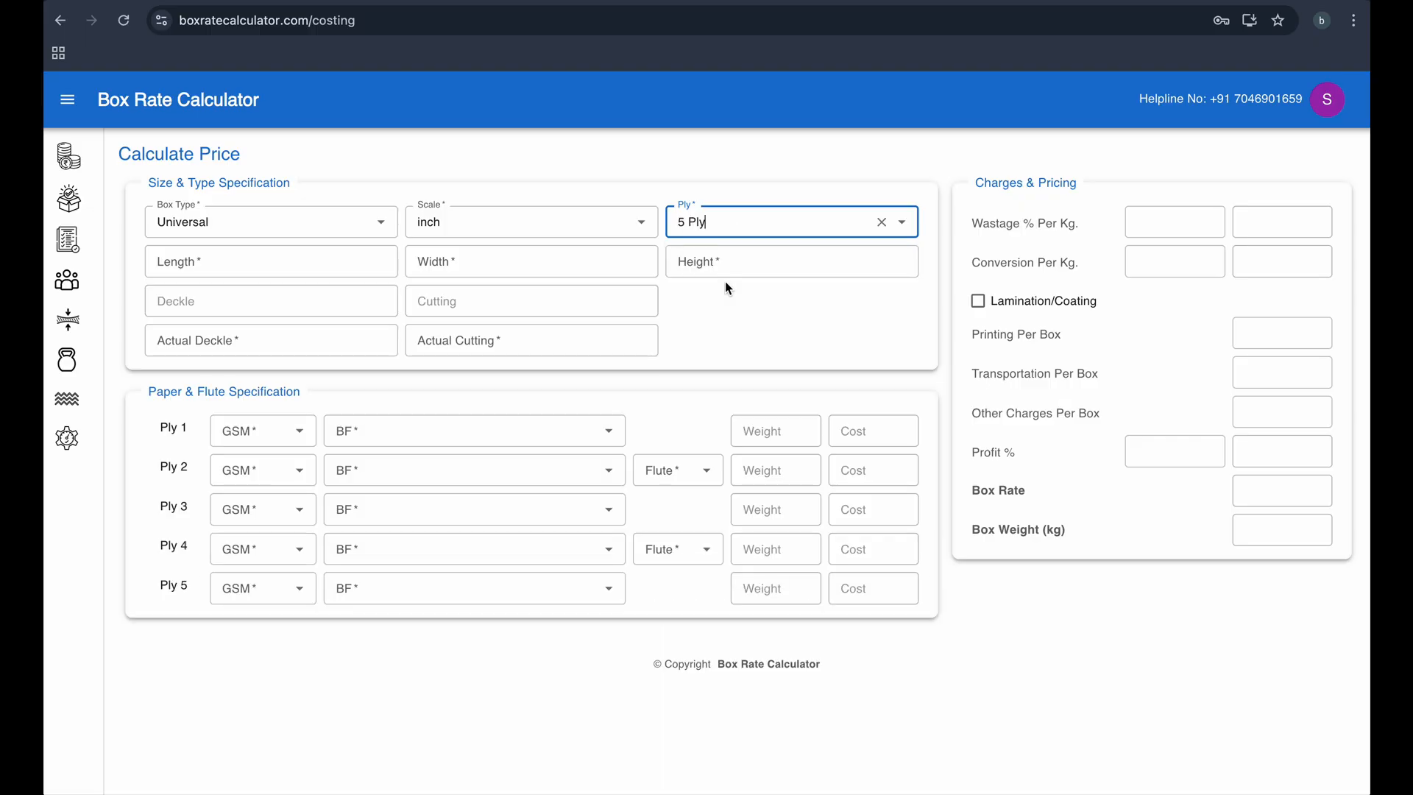
# Step: Set the box's length, width and height to 20 inches each
pyautogui.click(291, 265)
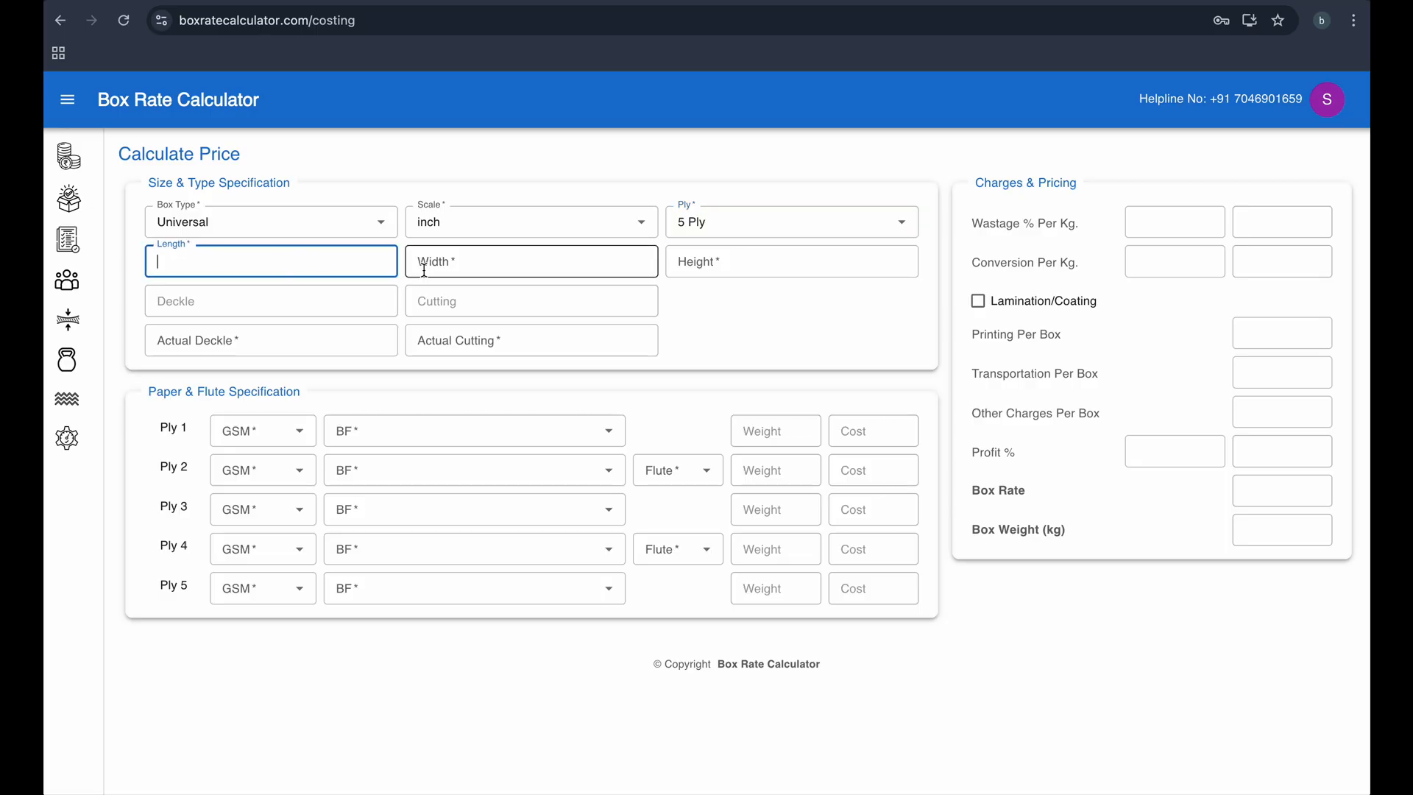
pyautogui.press('Tab')
pyautogui.press('Tab')
pyautogui.click(334, 259)
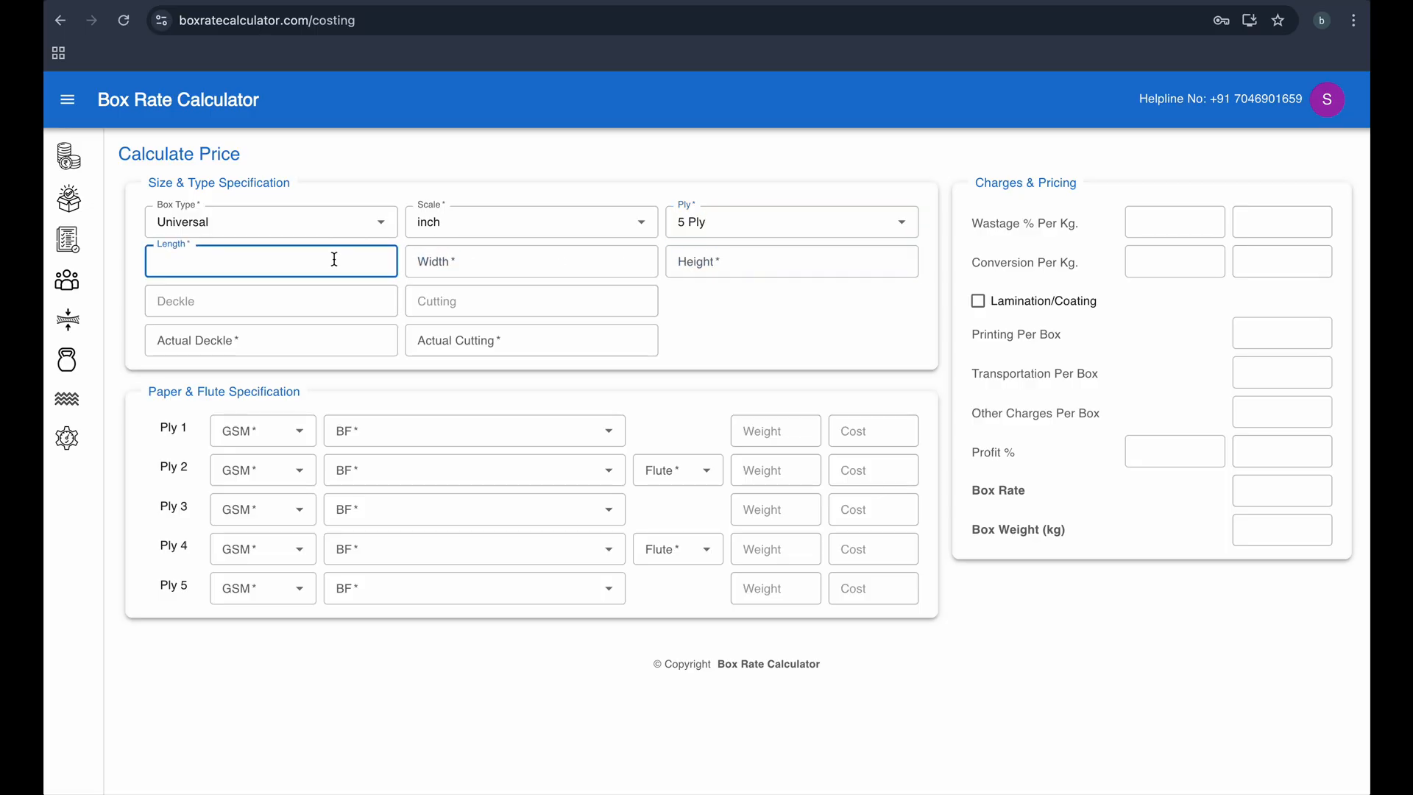
pyautogui.write('20')
pyautogui.press('Tab')
pyautogui.write('20')
pyautogui.press('Tab')
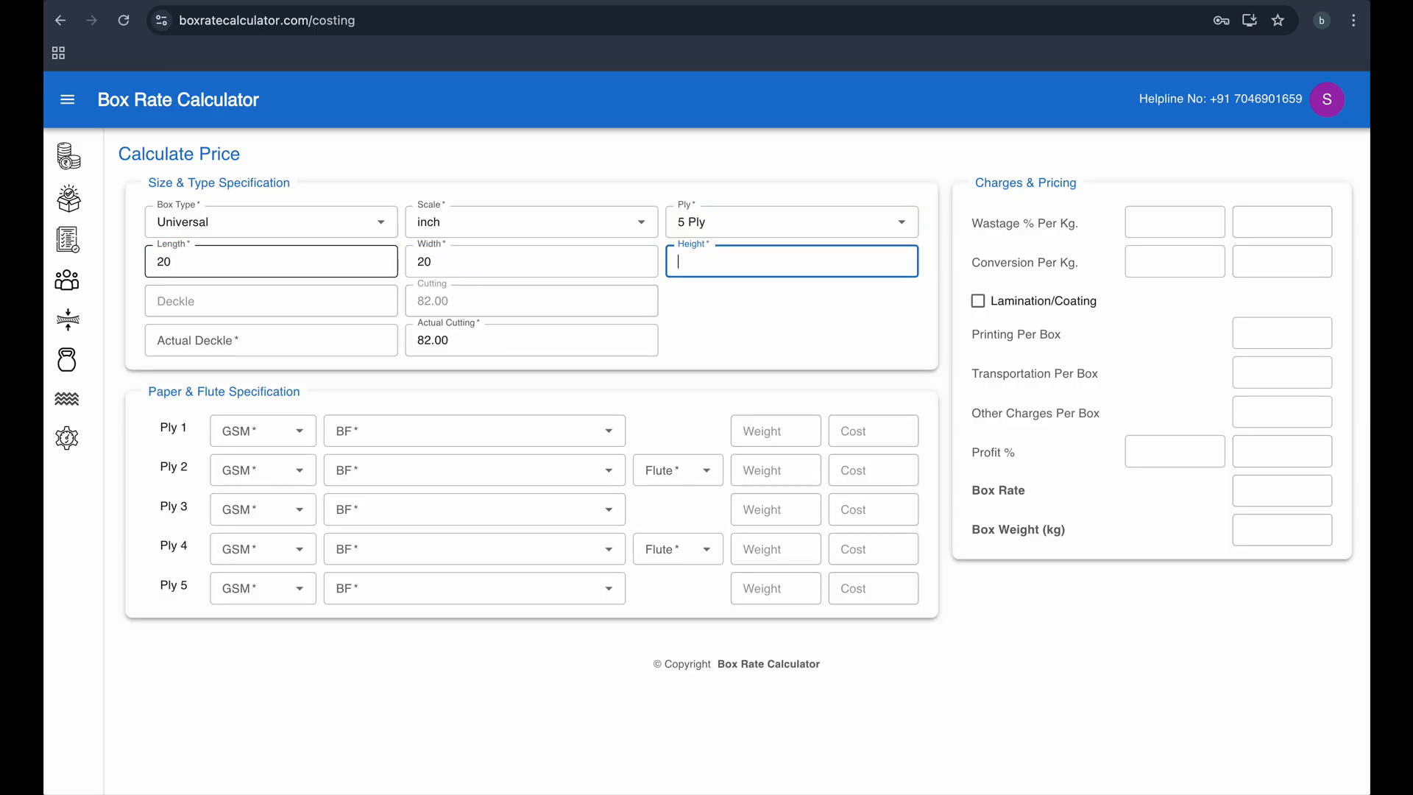
pyautogui.write('20')
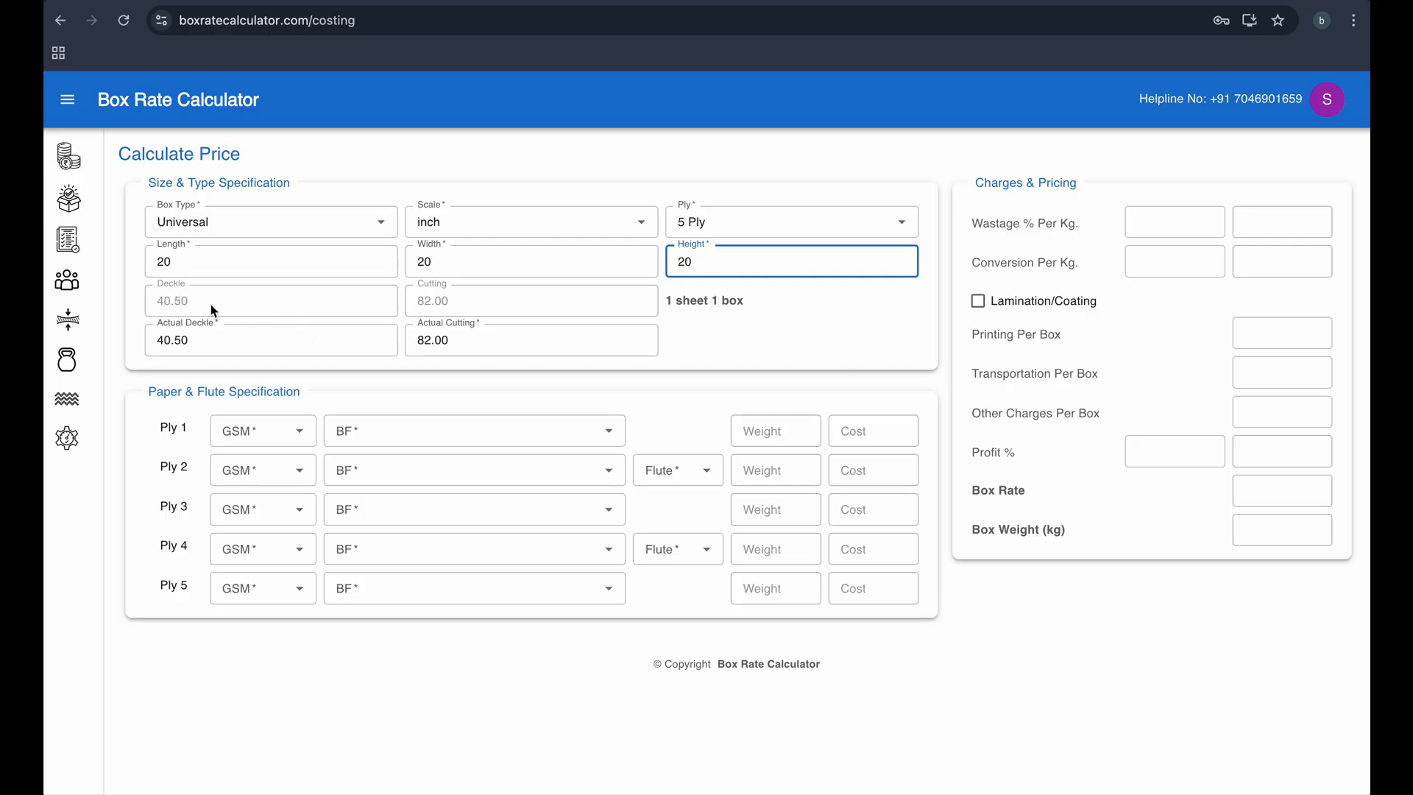
# Step: Compare the calculated deckle and cutting sizes with the box's length, width and height
pyautogui.click(190, 304)
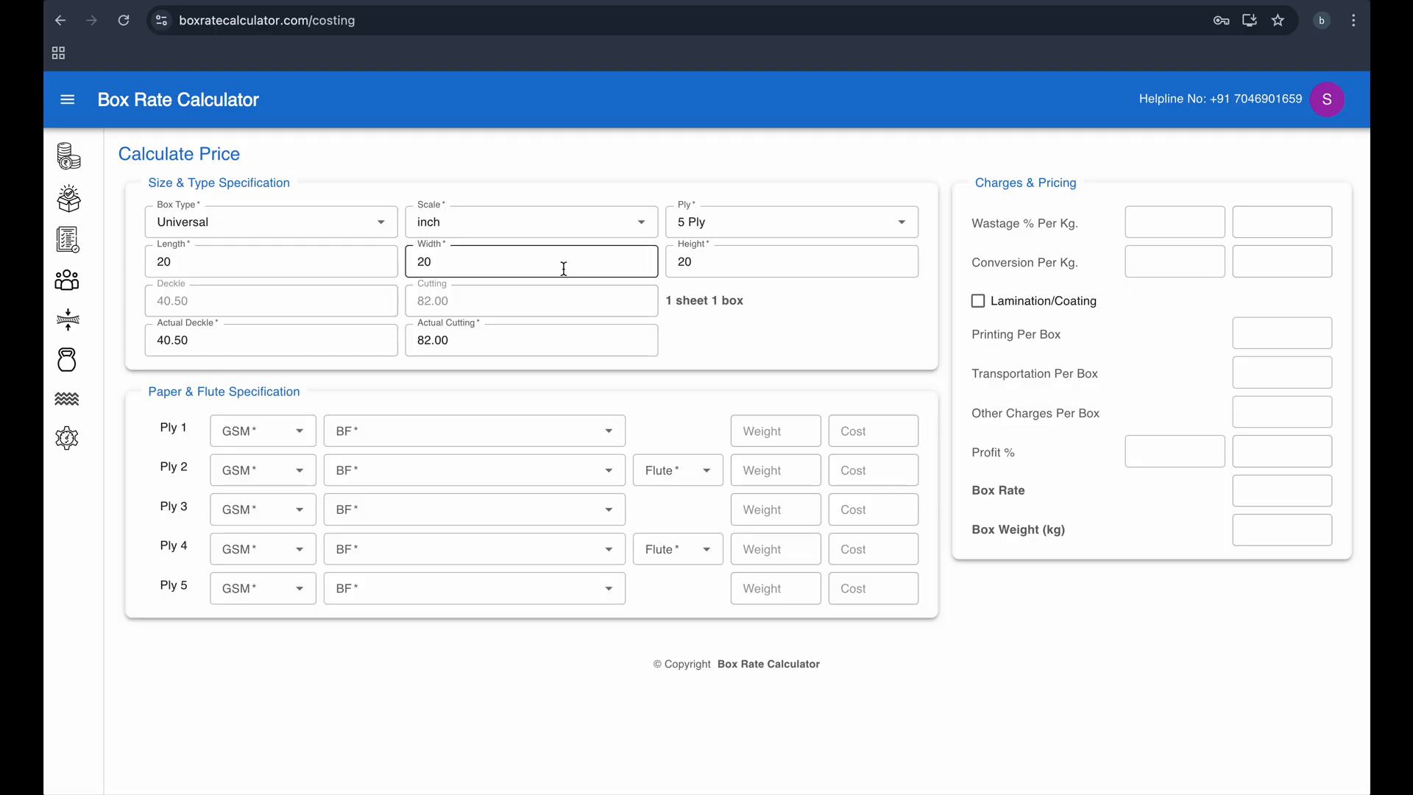
pyautogui.click(720, 265)
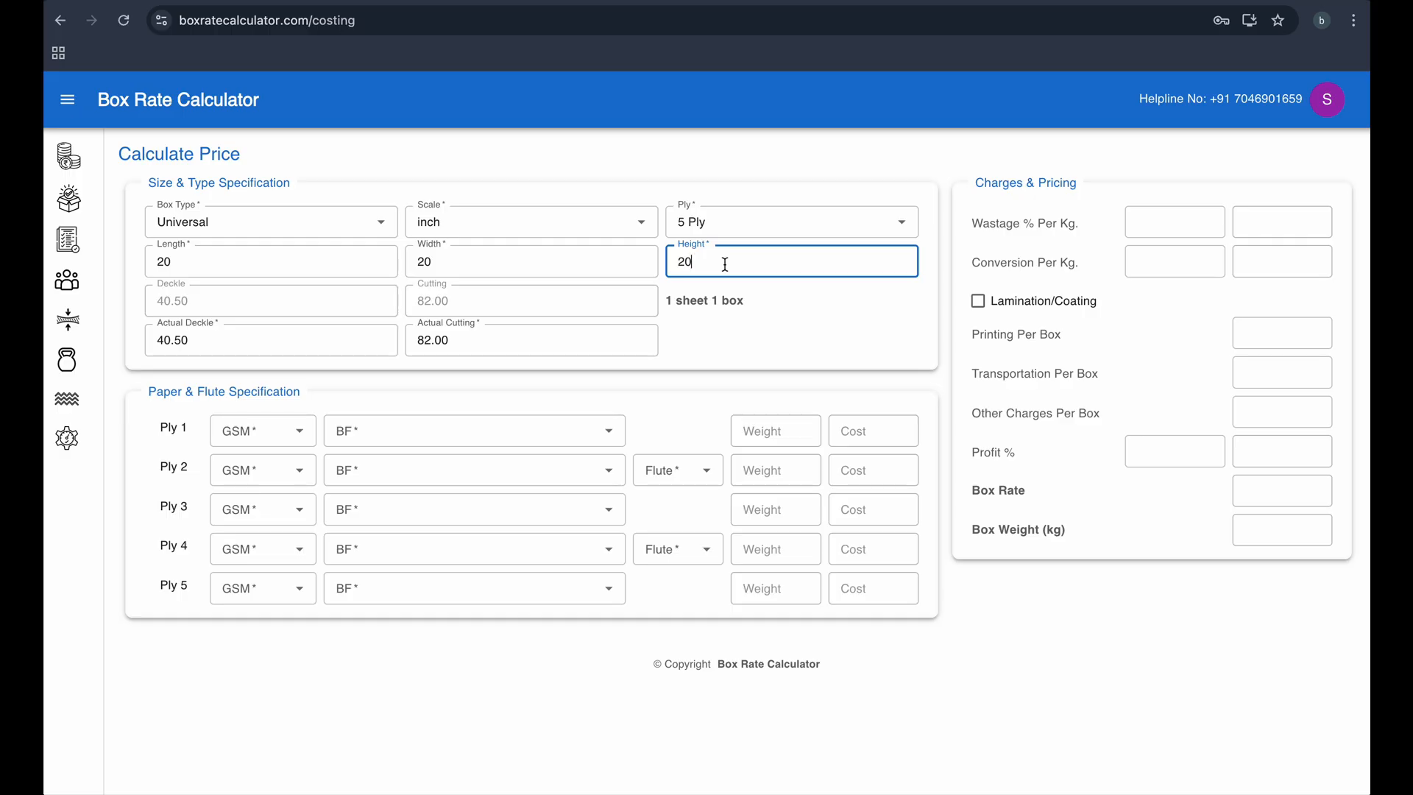
pyautogui.doubleClick(242, 343)
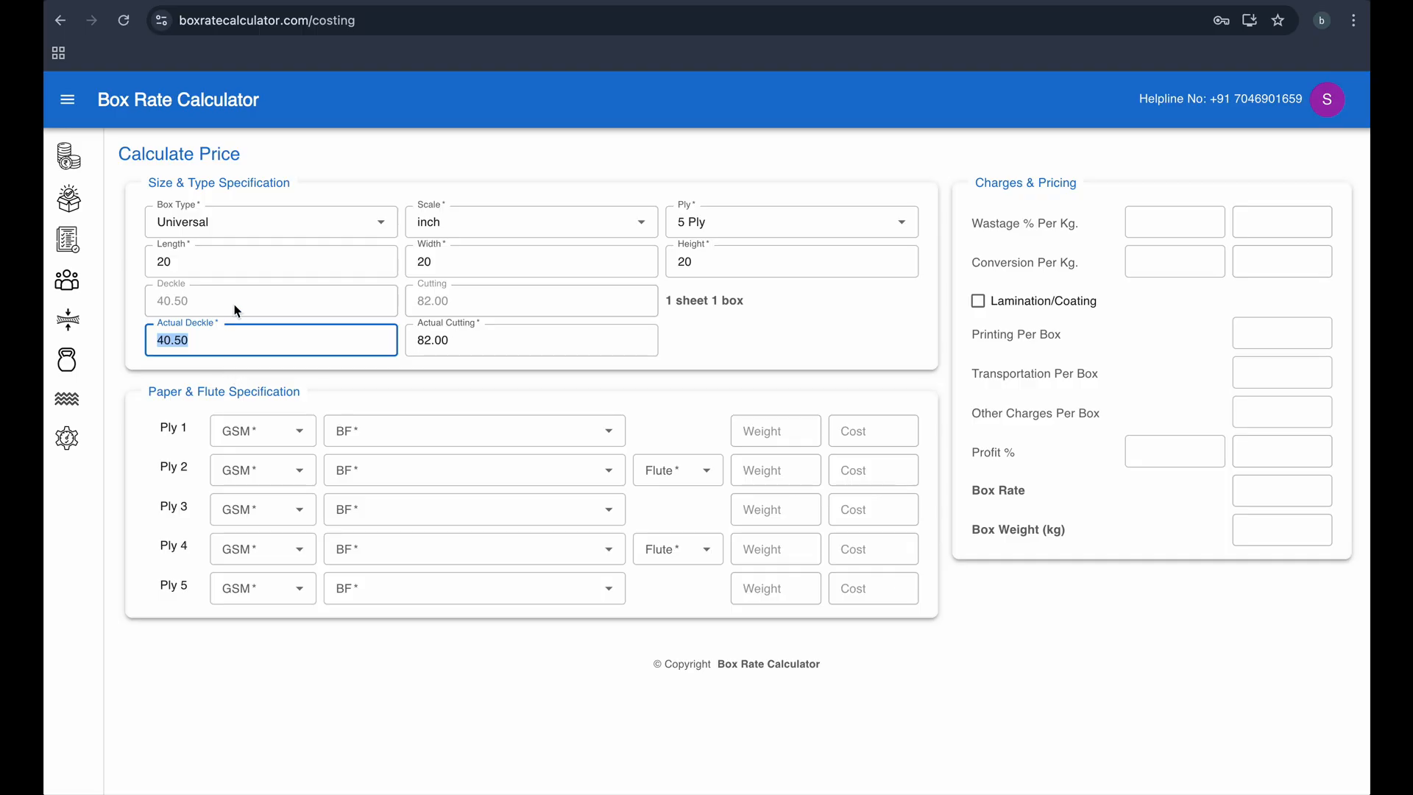
pyautogui.click(255, 267)
pyautogui.click(467, 263)
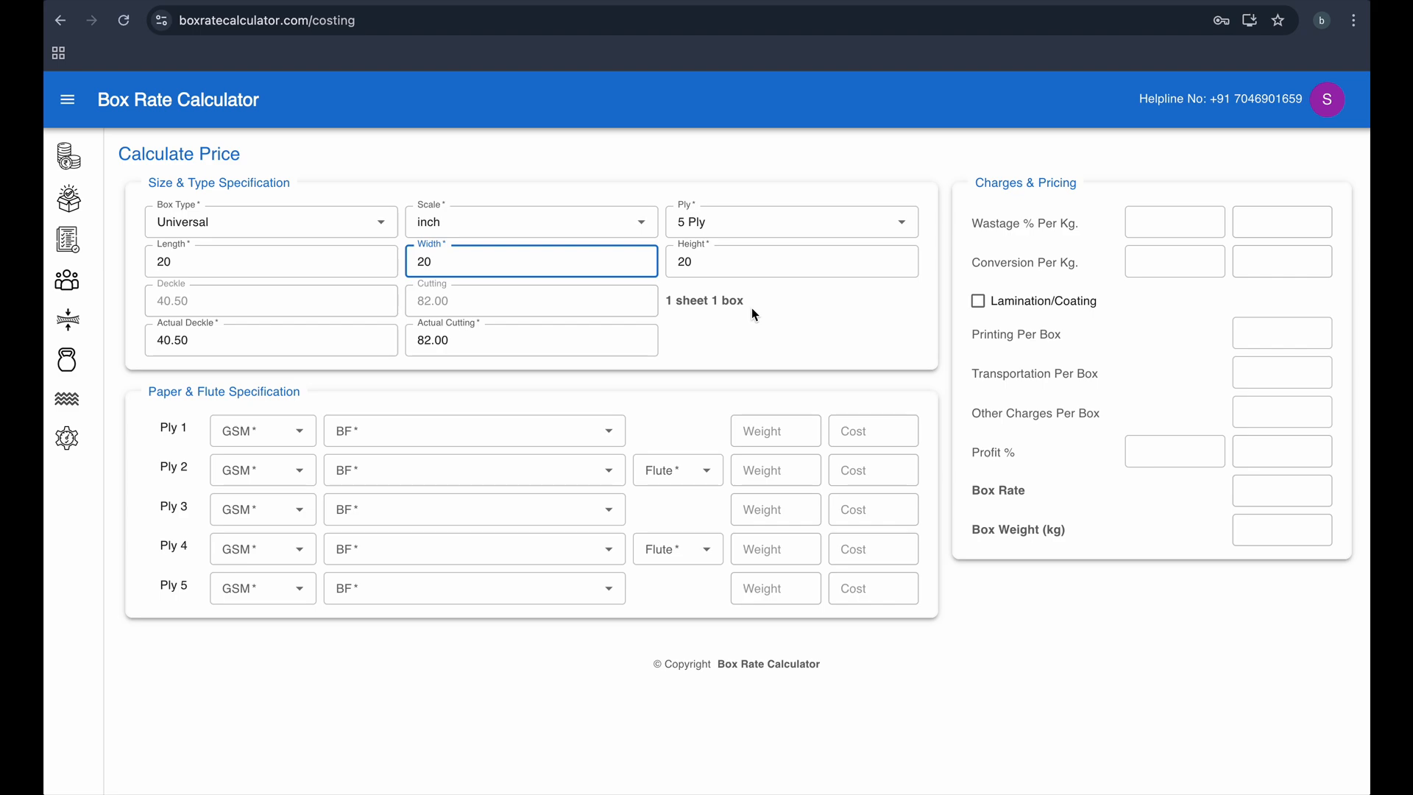
pyautogui.doubleClick(479, 336)
pyautogui.click(478, 339)
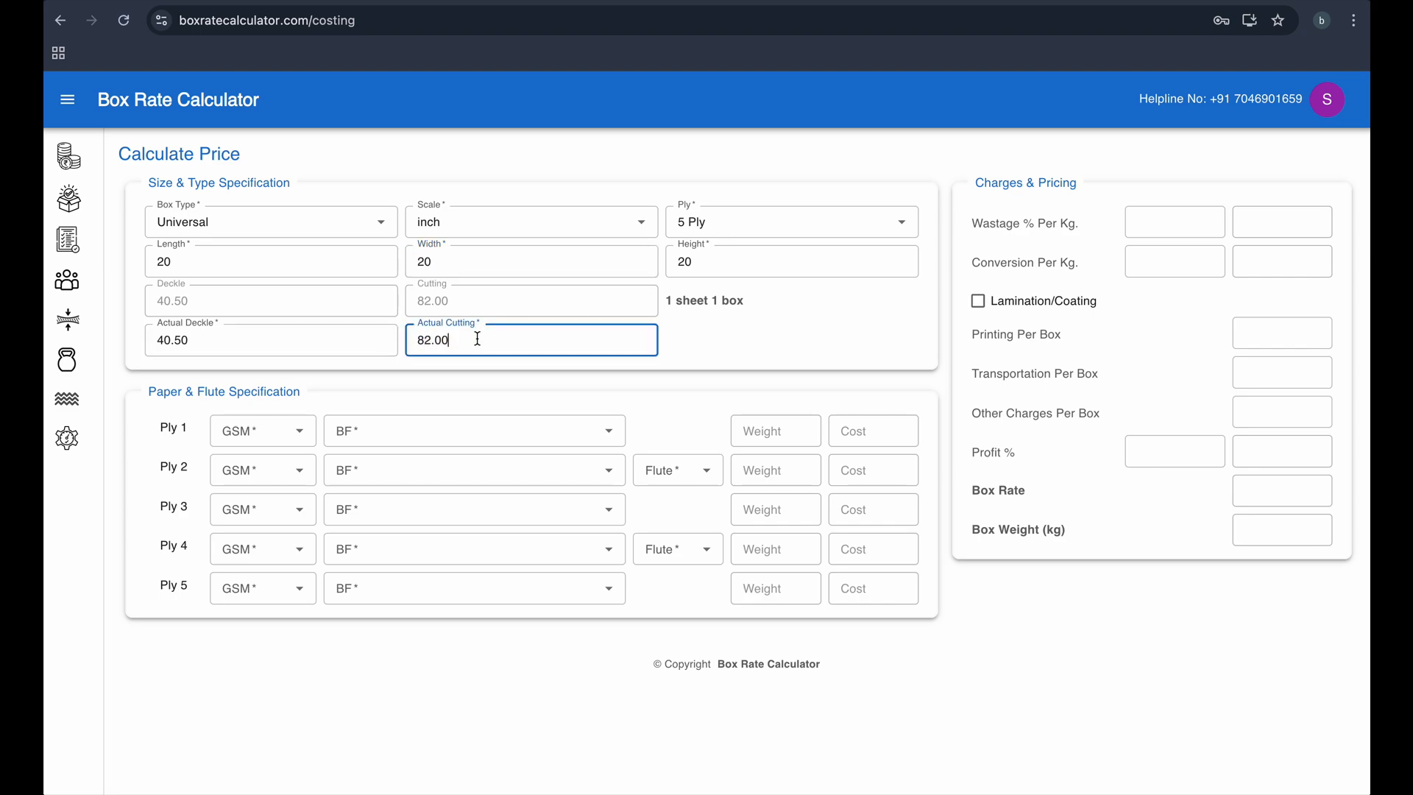
# Step: Set the actual deckle to 40.00
pyautogui.click(205, 352)
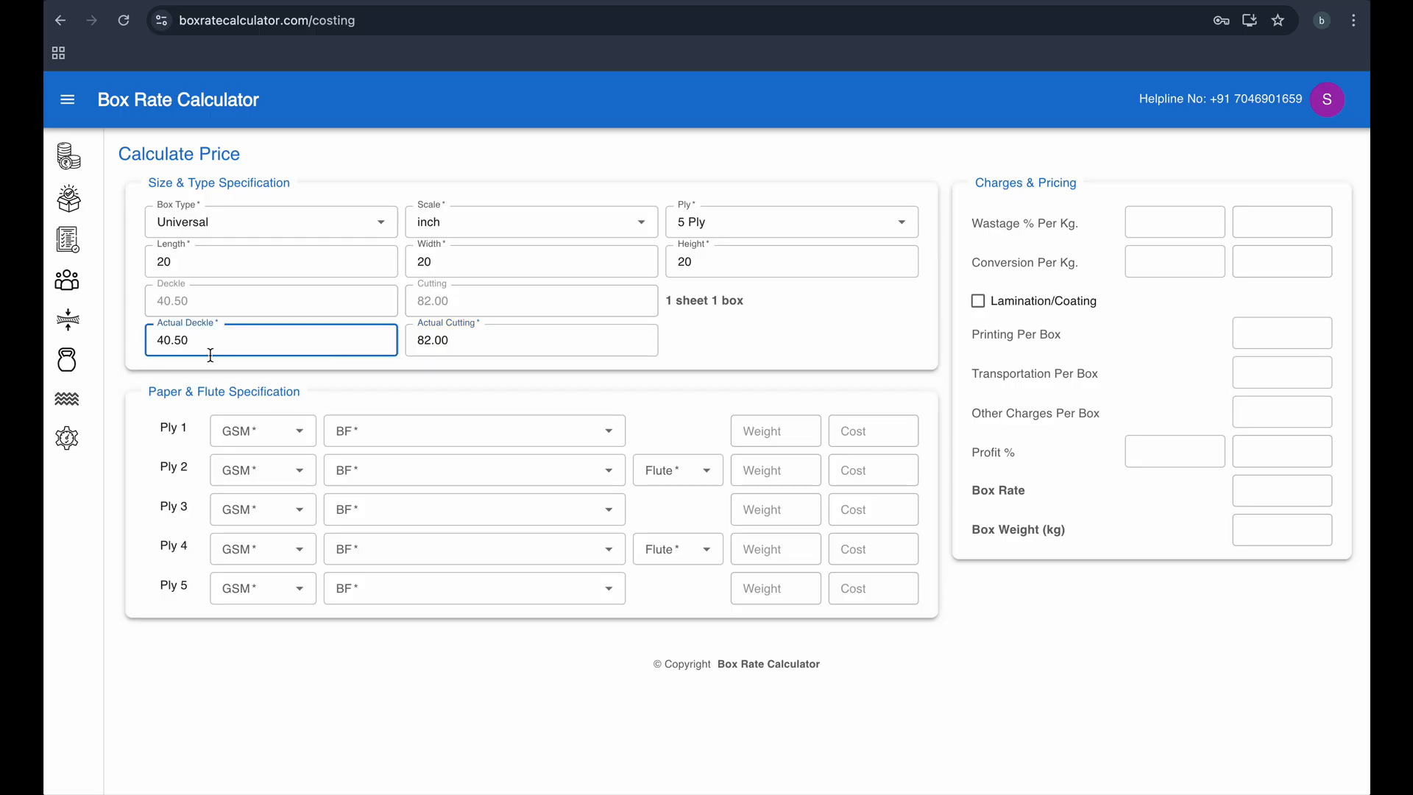
pyautogui.press('BackSpace')
pyautogui.press('BackSpace')
pyautogui.press('BackSpace')
pyautogui.write('.00')
# Step: Set the actual cutting to 81.50
pyautogui.click(459, 346)
pyautogui.press('BackSpace')
pyautogui.press('BackSpace')
pyautogui.press('BackSpace')
pyautogui.press('BackSpace')
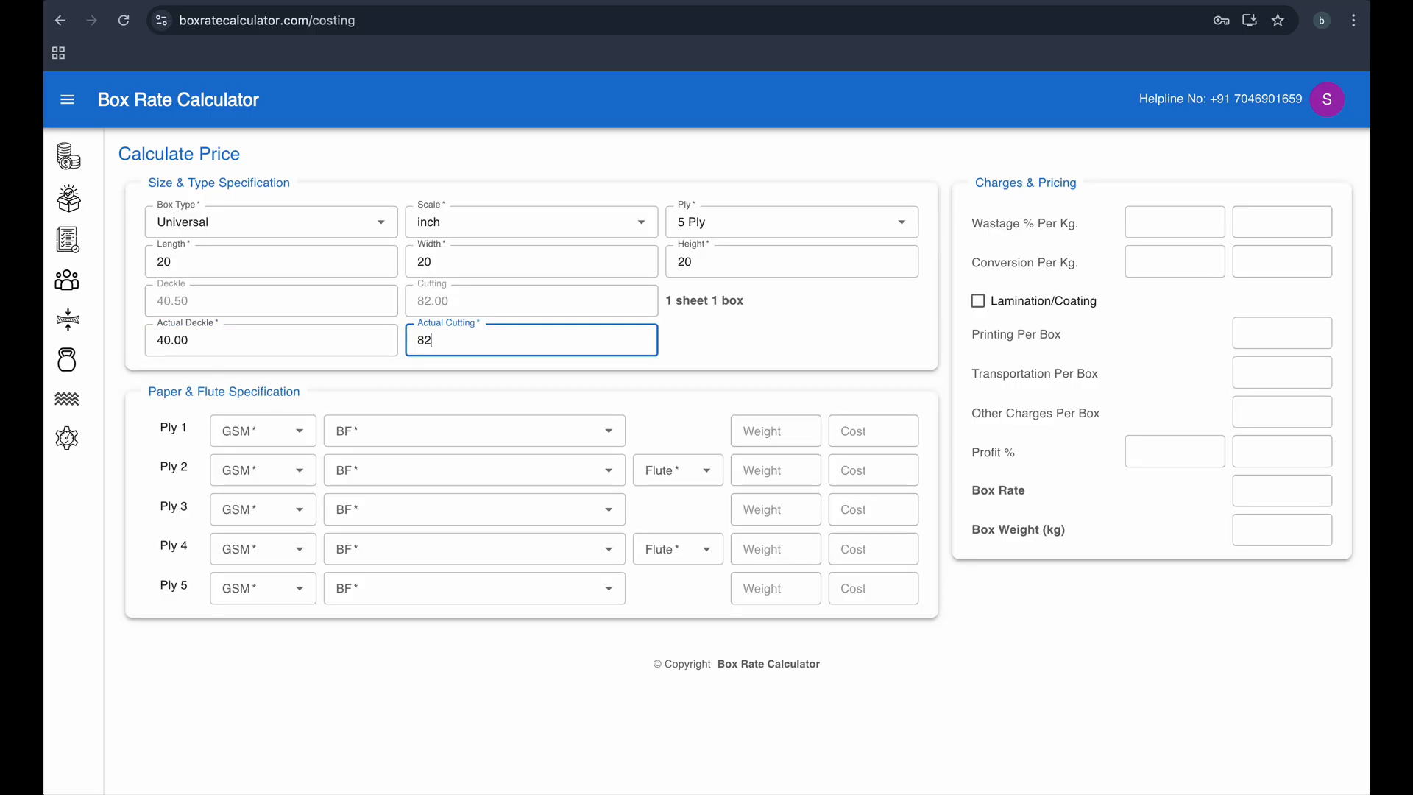
pyautogui.write('1.05')
pyautogui.press('BackSpace')
pyautogui.write('50')
pyautogui.click(714, 338)
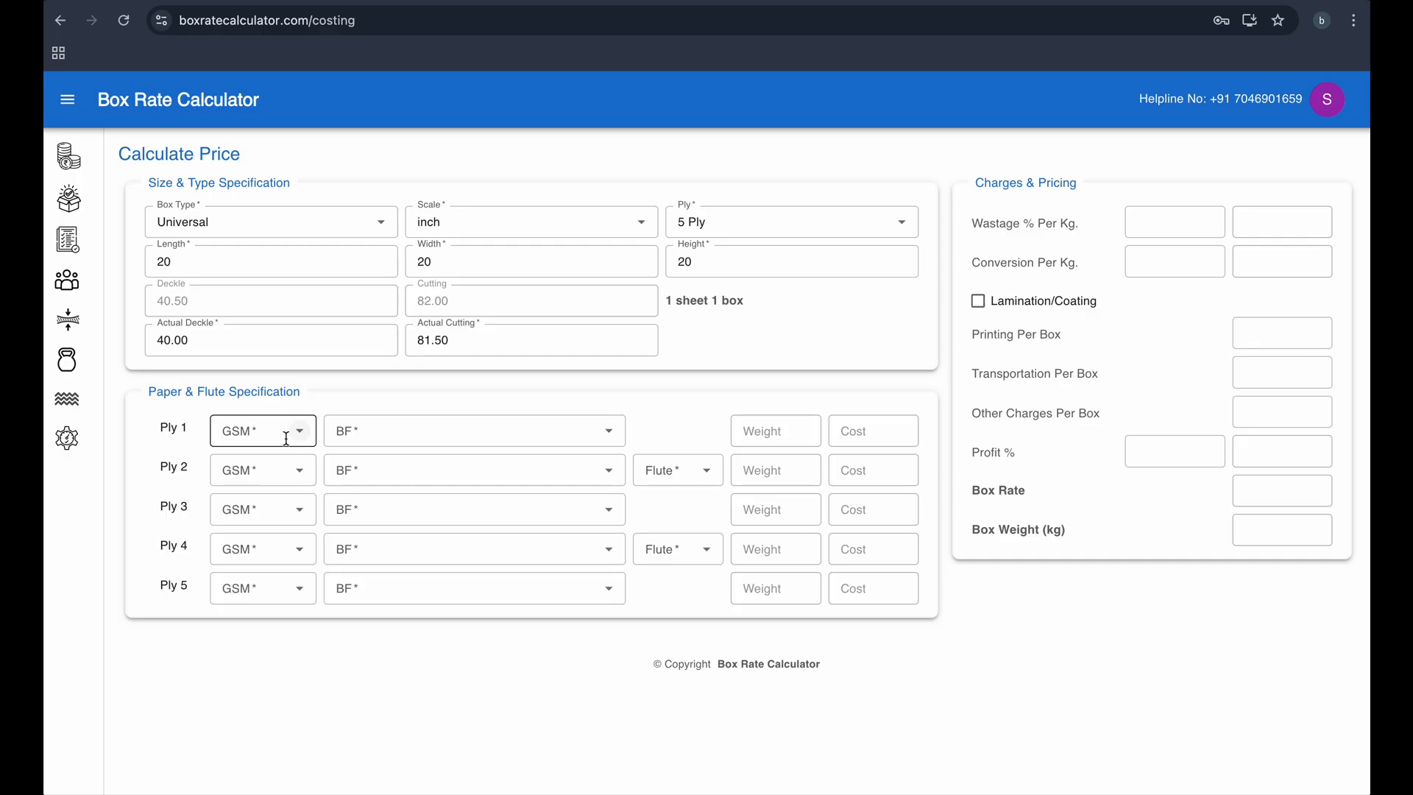
# Step: Choose GSM 150 and BF 16-Golden for ply 1
pyautogui.click(250, 437)
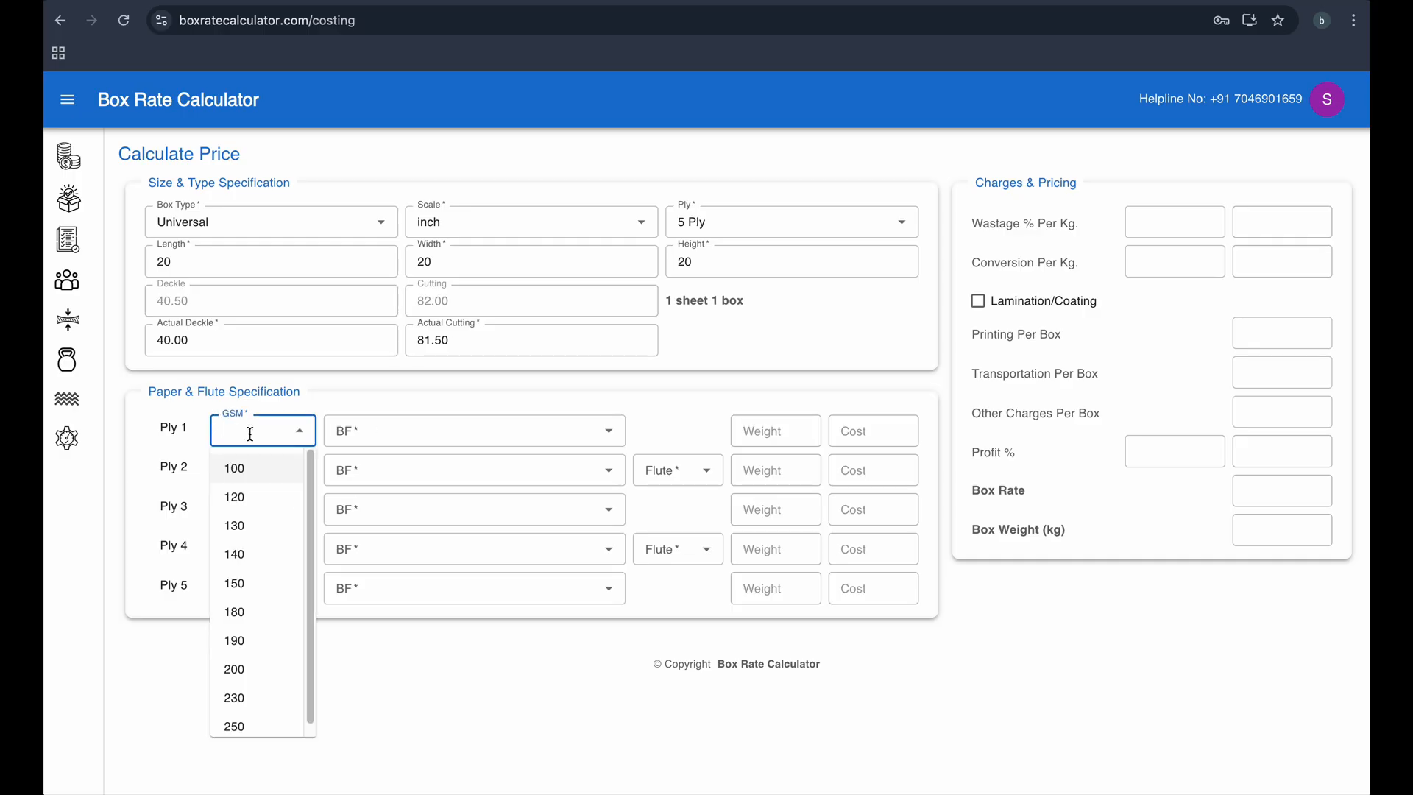
pyautogui.click(251, 587)
pyautogui.click(433, 440)
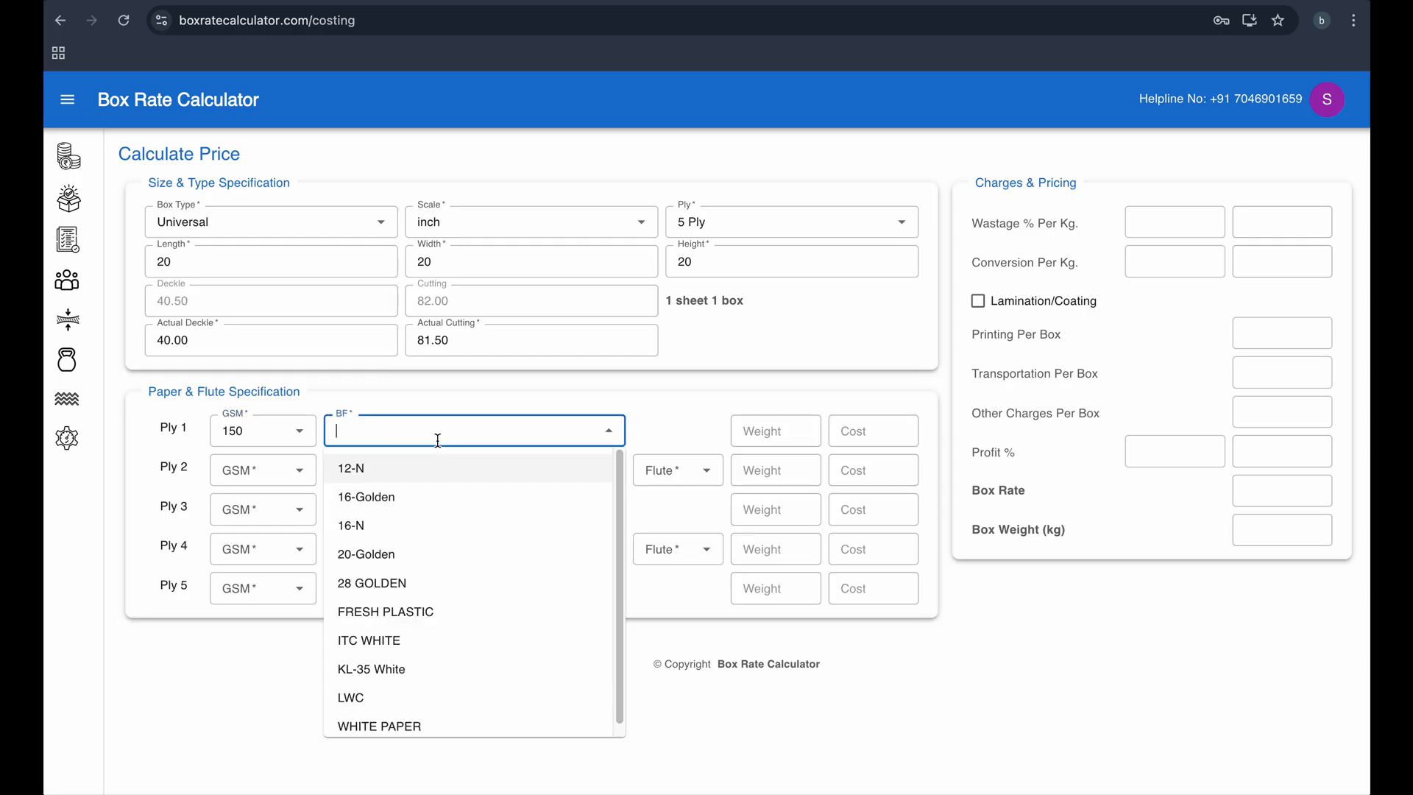
pyautogui.click(401, 508)
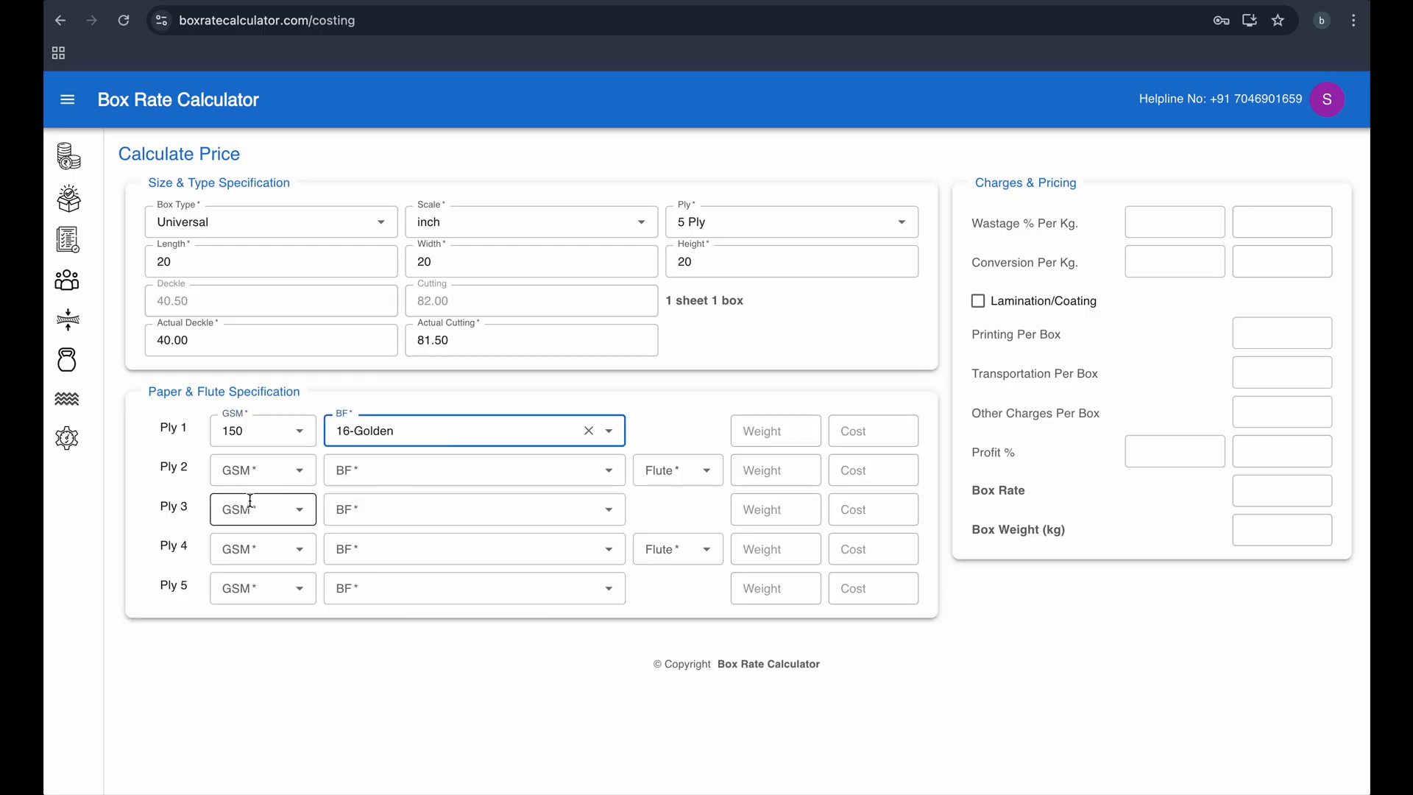
# Step: Choose GSM 100, BF 12-N and flute B for ply 2
pyautogui.click(254, 474)
pyautogui.click(254, 508)
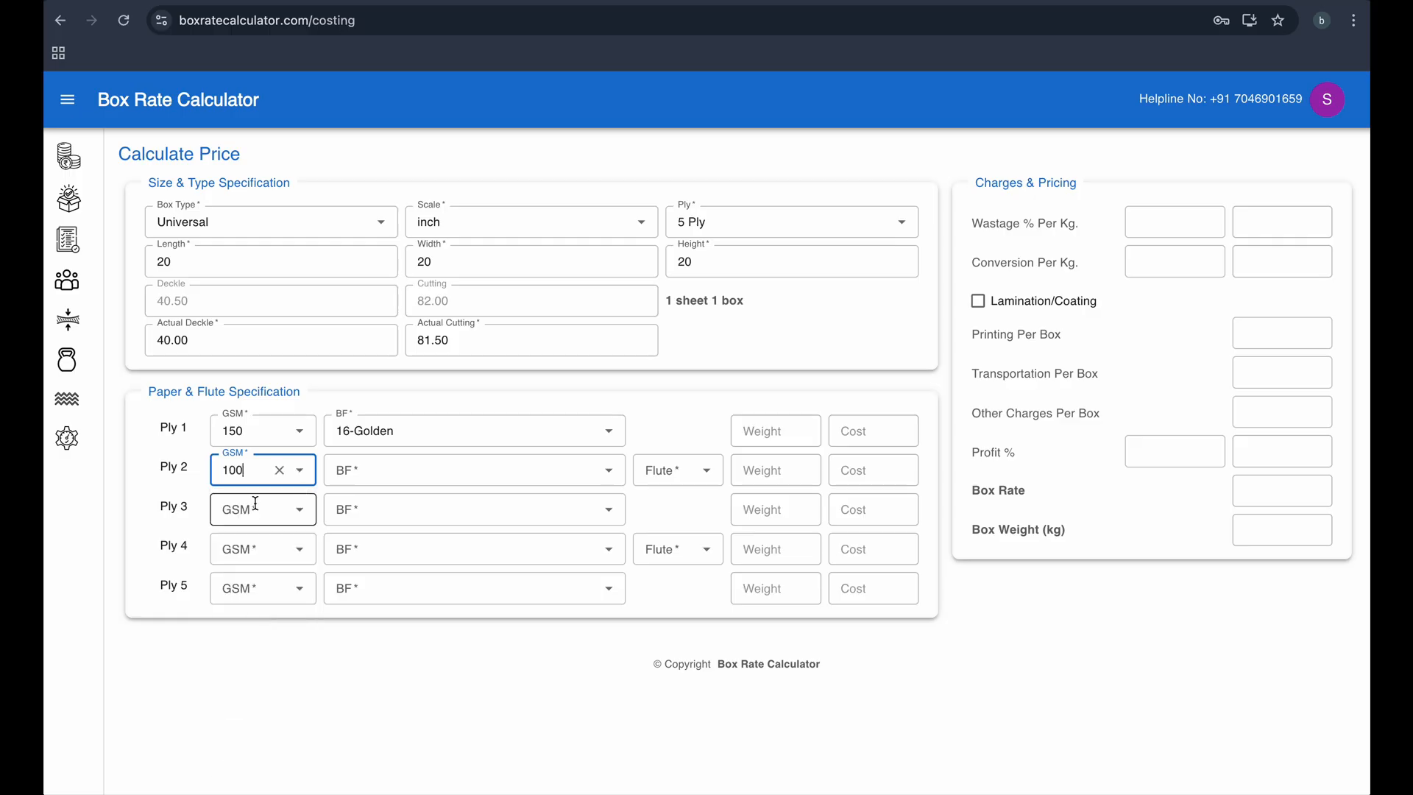
pyautogui.click(413, 471)
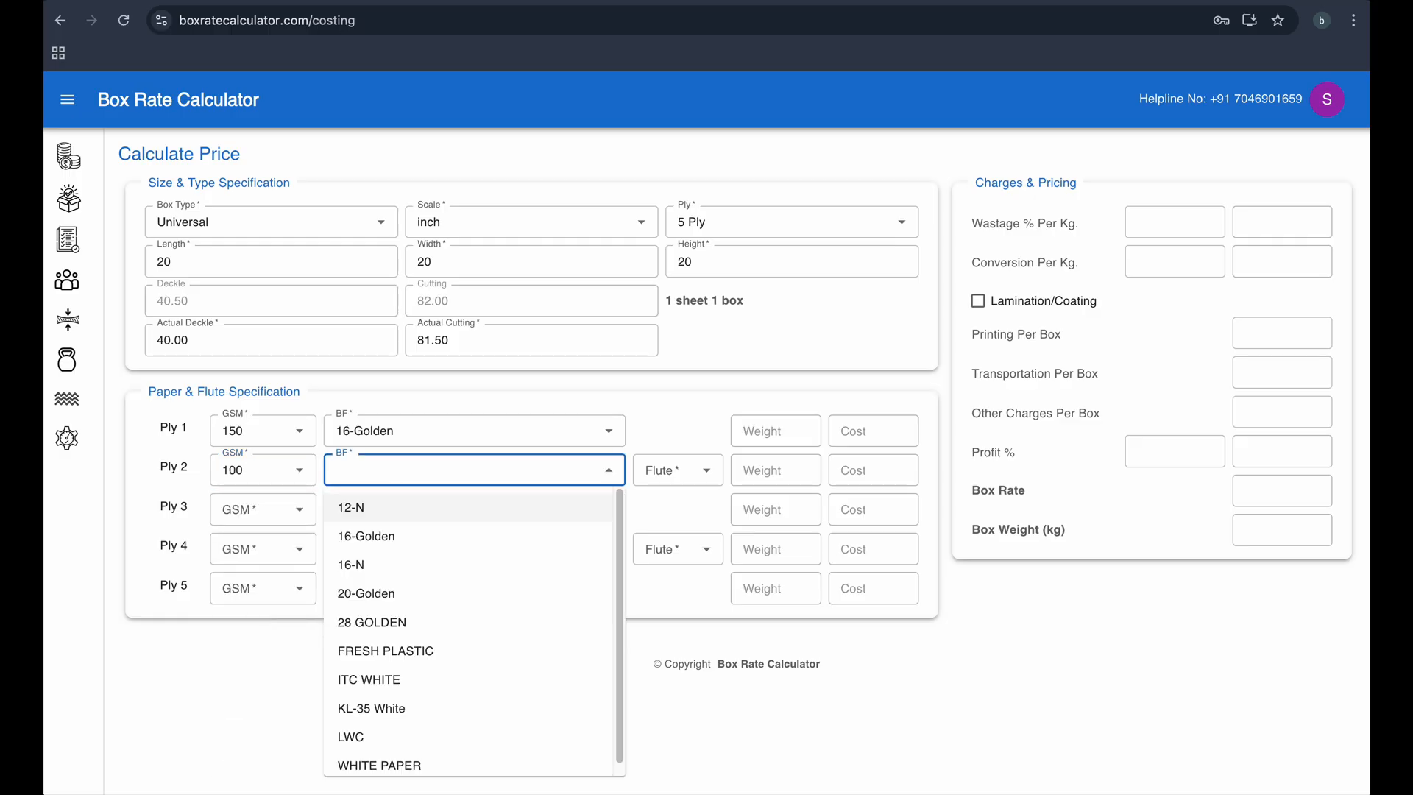
pyautogui.press('Tab')
pyautogui.press('Down')
pyautogui.press('Tab')
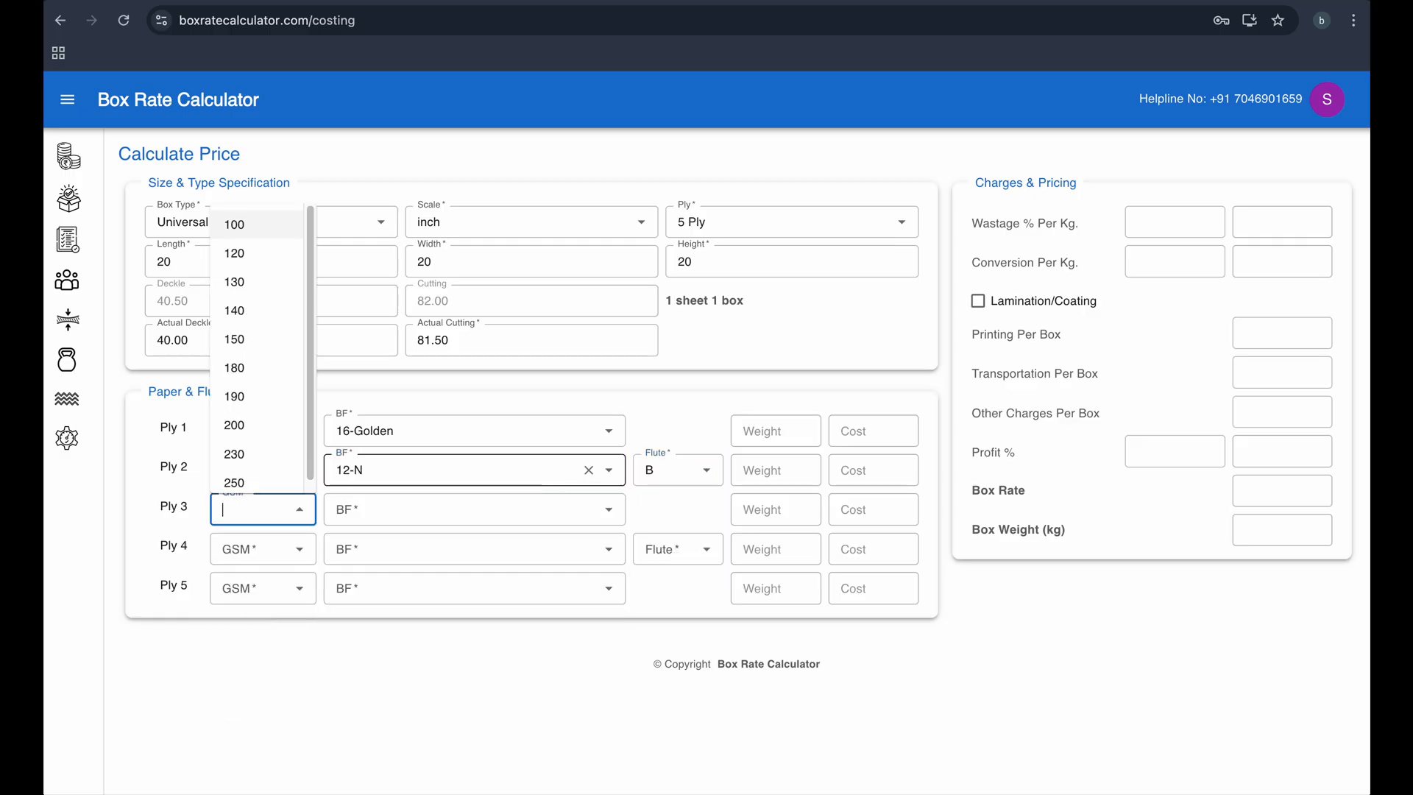
# Step: Choose GSM 100 and BF 12-N for plies 3, 4 and 5, with flute B for ply 4
pyautogui.press('Tab')
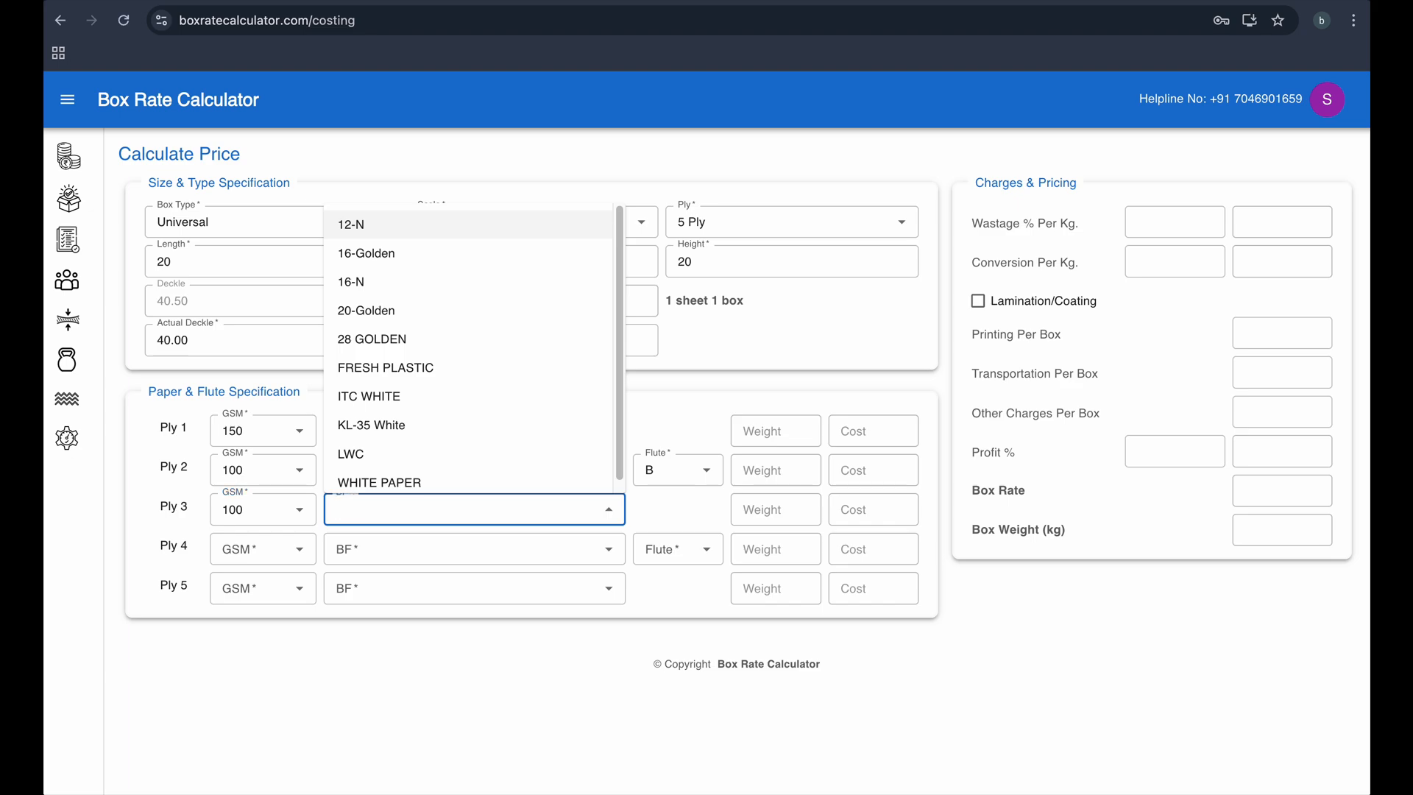
pyautogui.press('Tab')
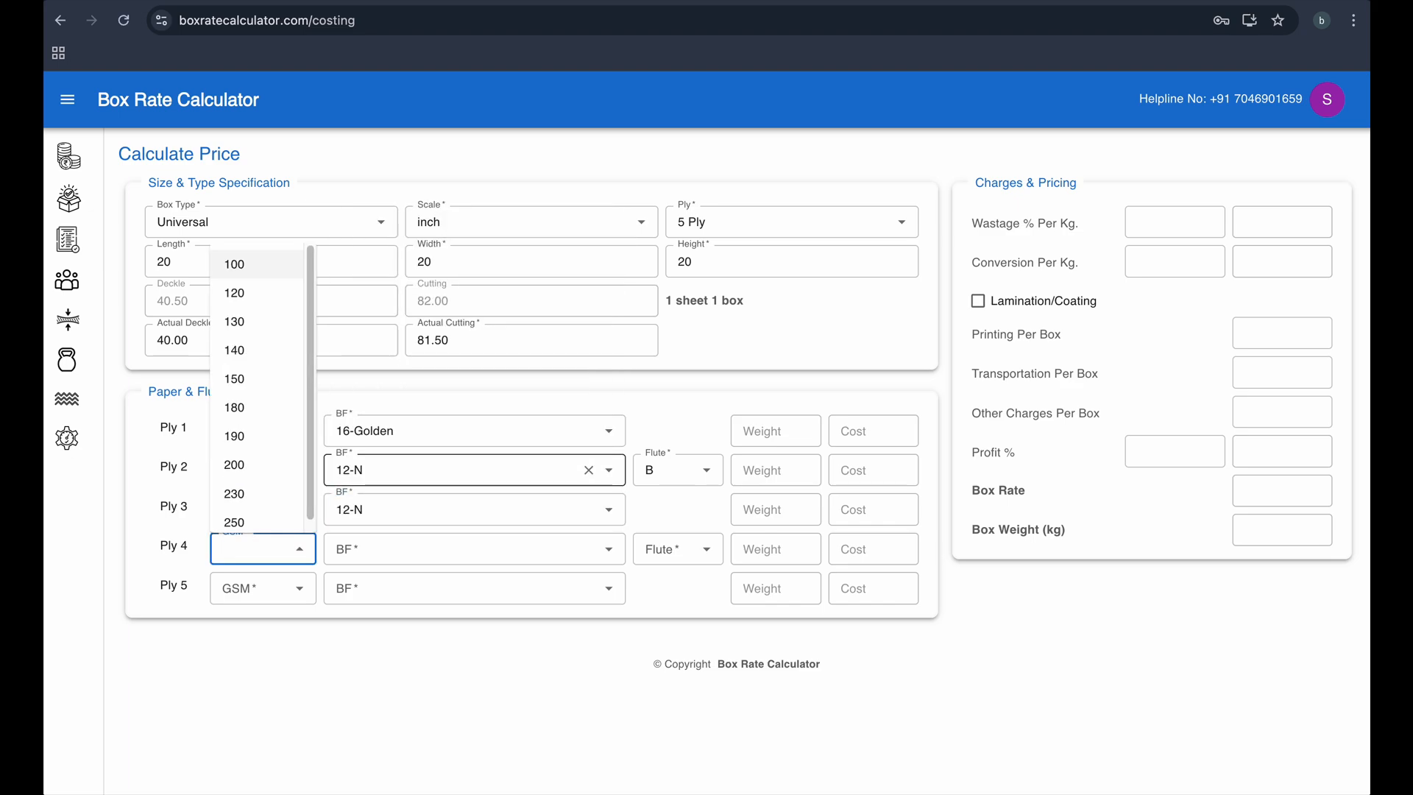
pyautogui.press('Tab')
pyautogui.press('Tab')
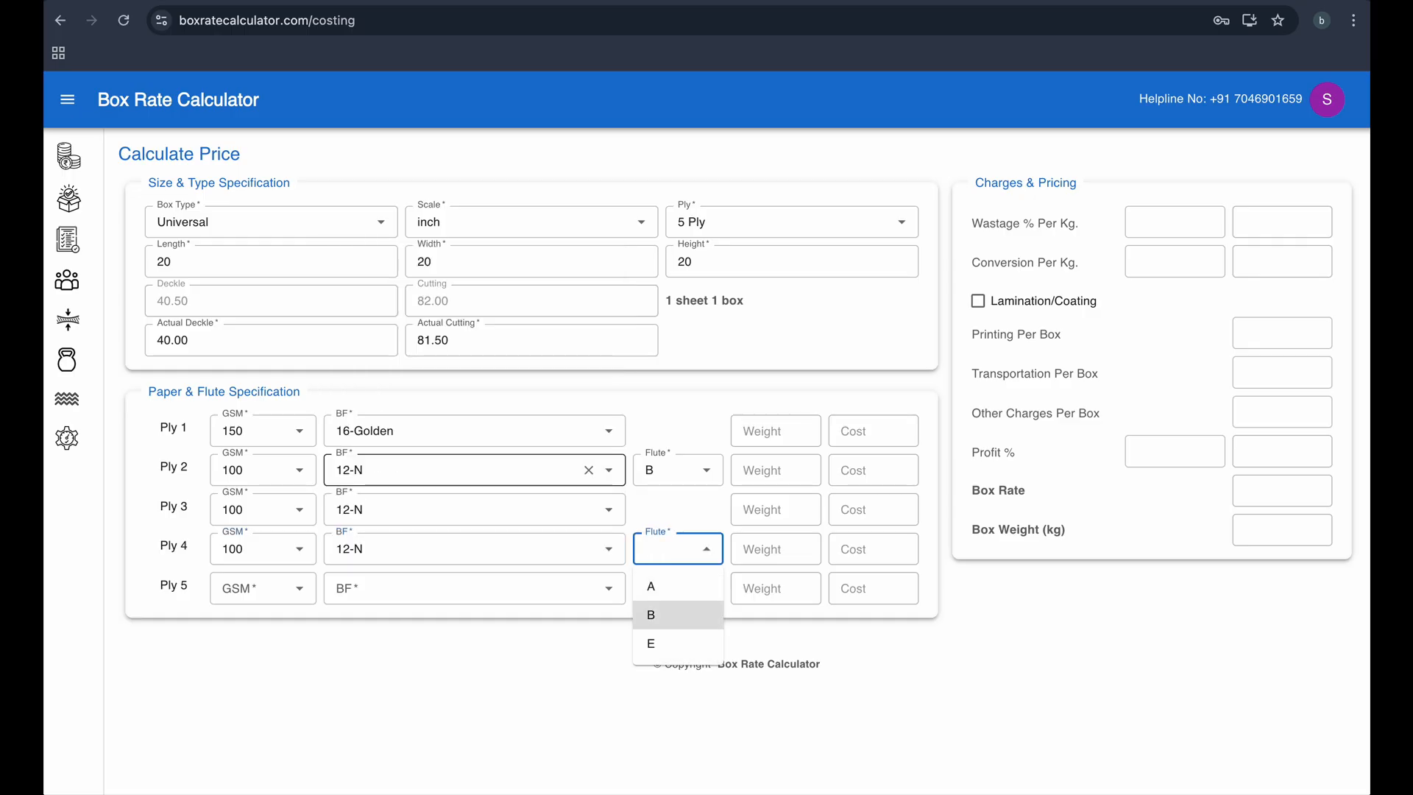
pyautogui.press('Tab')
pyautogui.press('Tab')
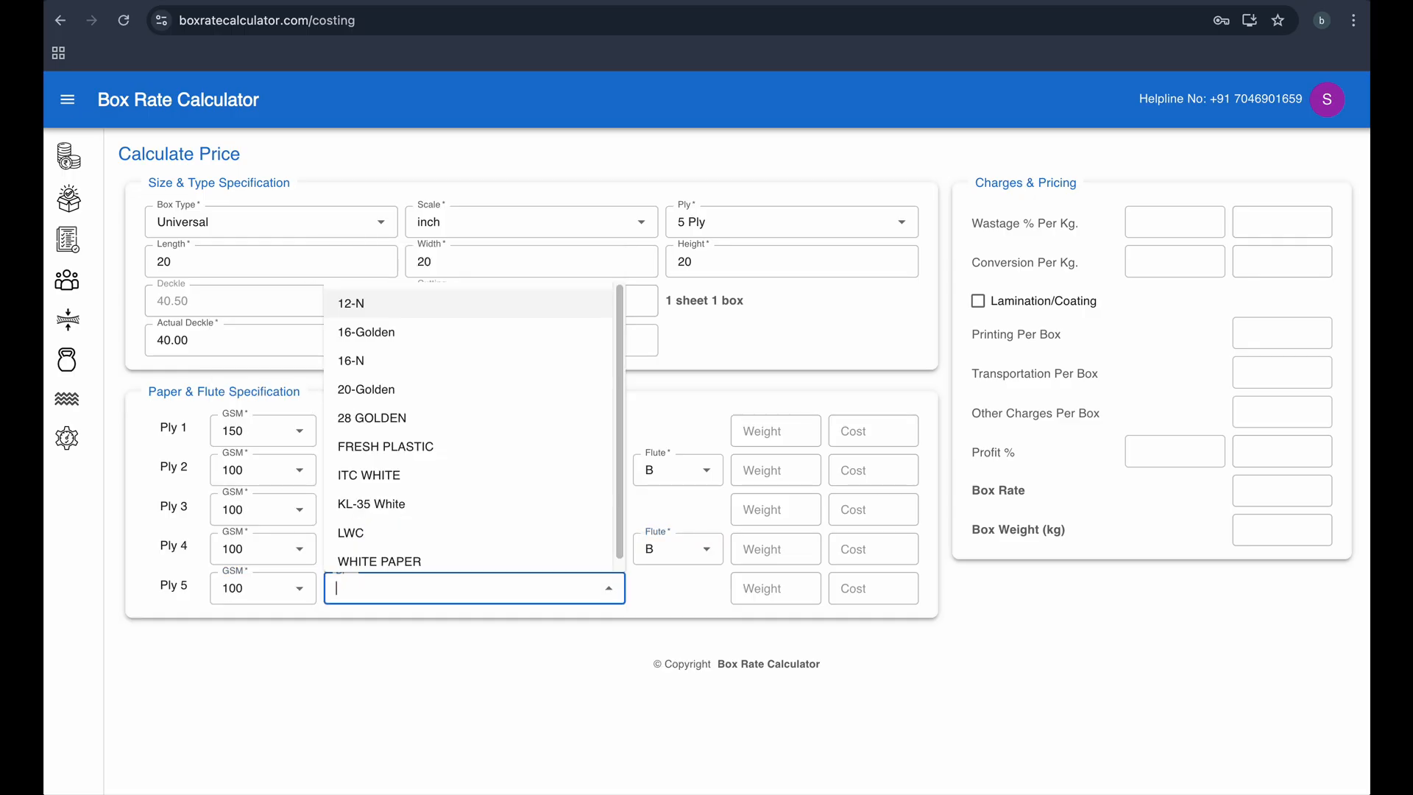
pyautogui.press('Tab')
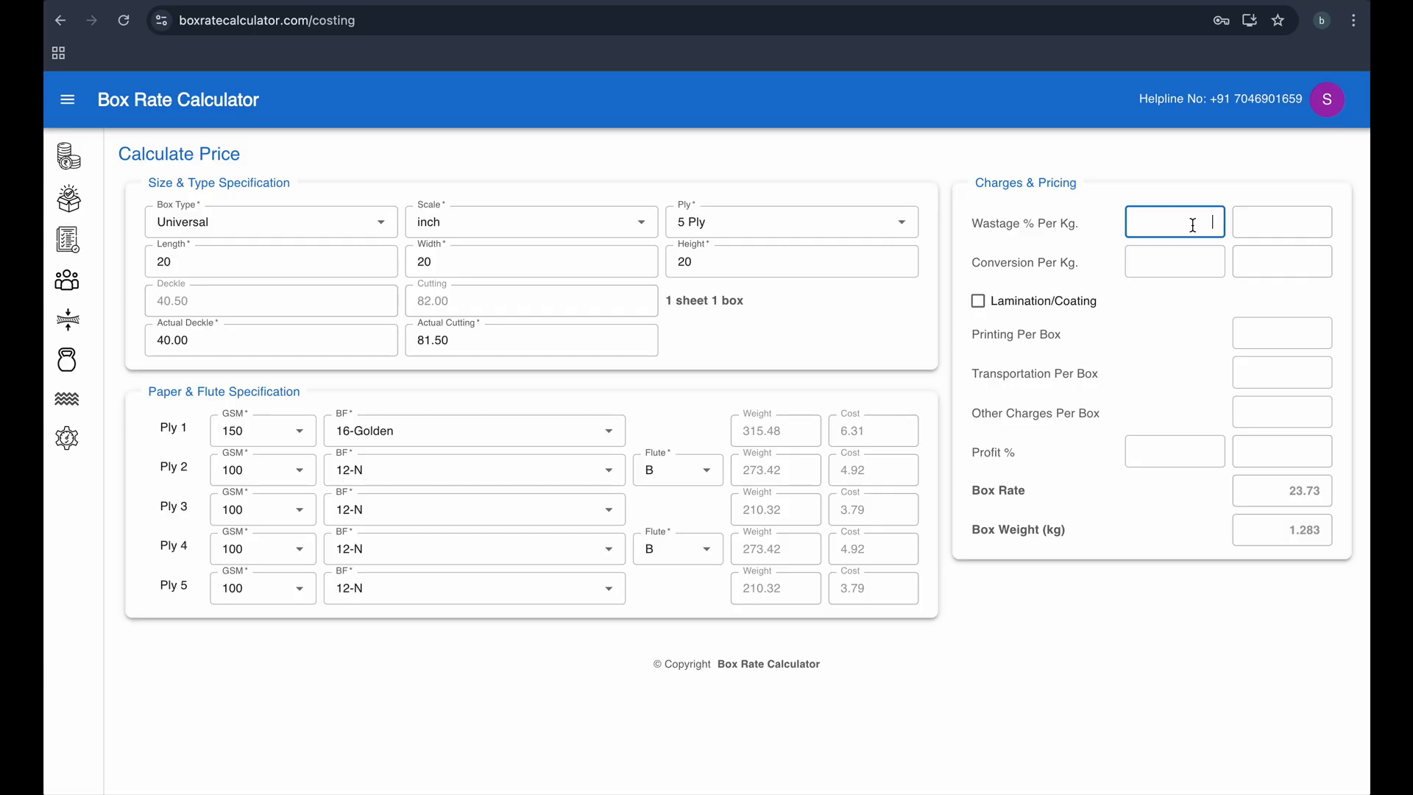
# Step: Set the wastage percentage per kg to 3 and the conversion charge per kg to 15
pyautogui.write('3')
pyautogui.click(1191, 258)
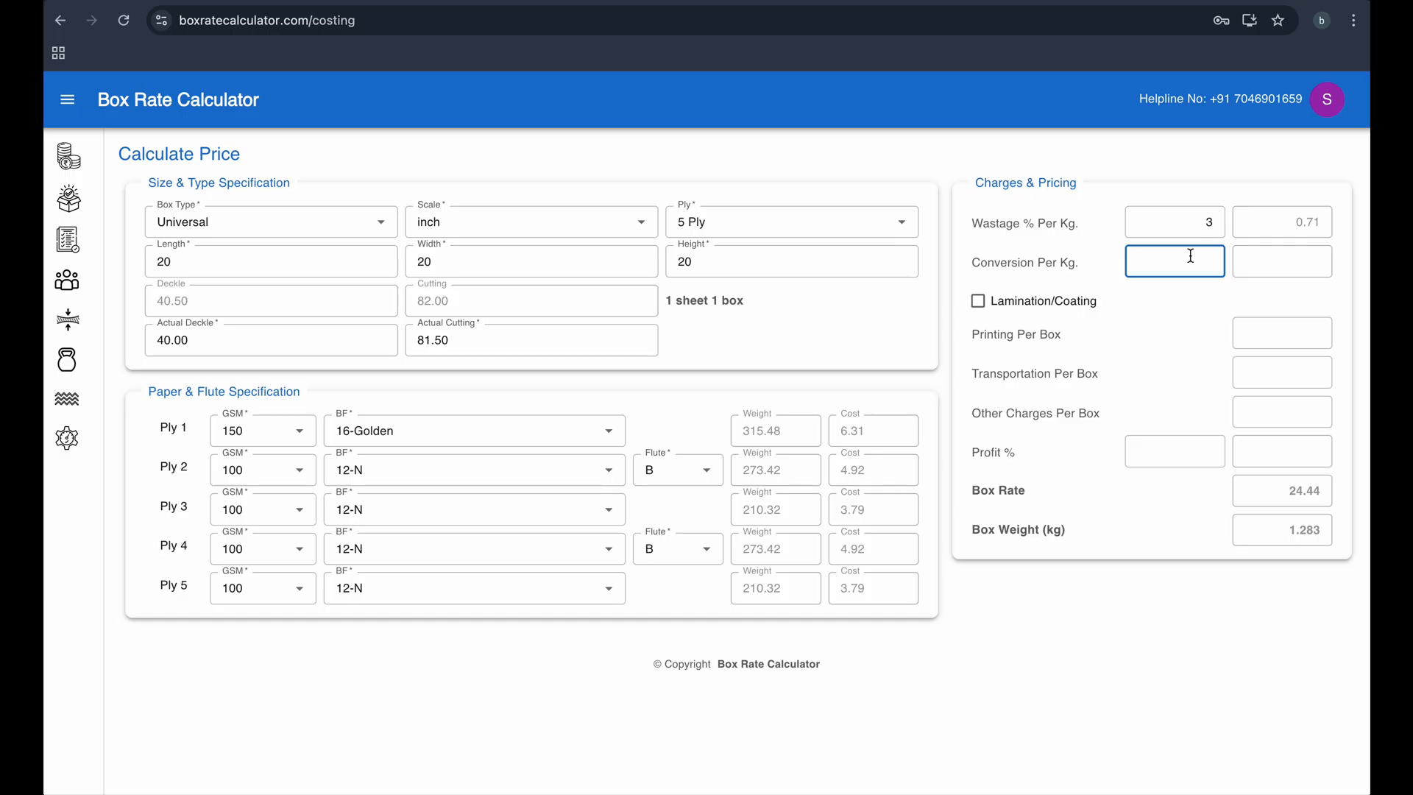
pyautogui.write('15')
# Step: Include lamination/coating in the price with a lamination deckle of 40, a lamination cutting of 81 and a charge of 0.30
pyautogui.click(1014, 310)
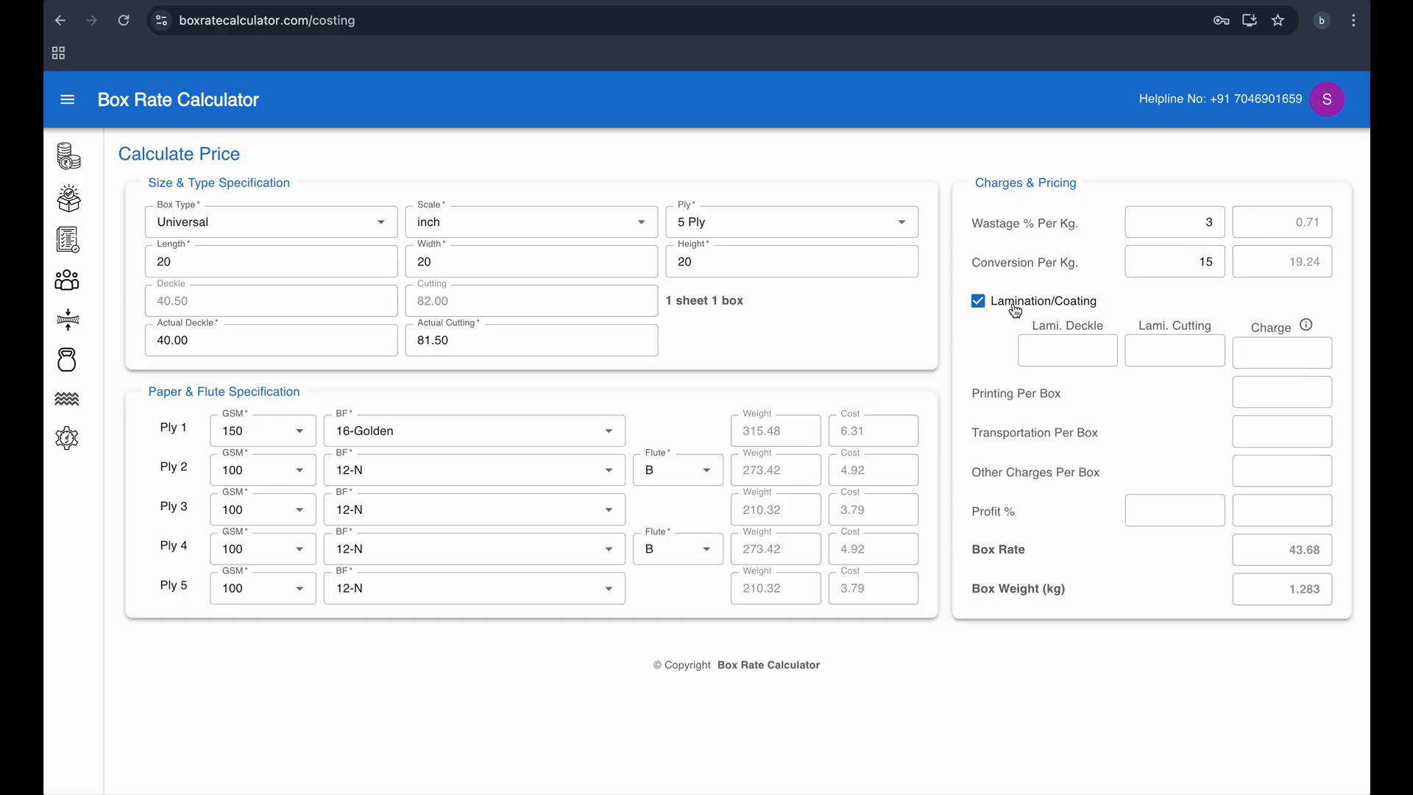
pyautogui.click(1051, 347)
pyautogui.write('40')
pyautogui.press('Tab')
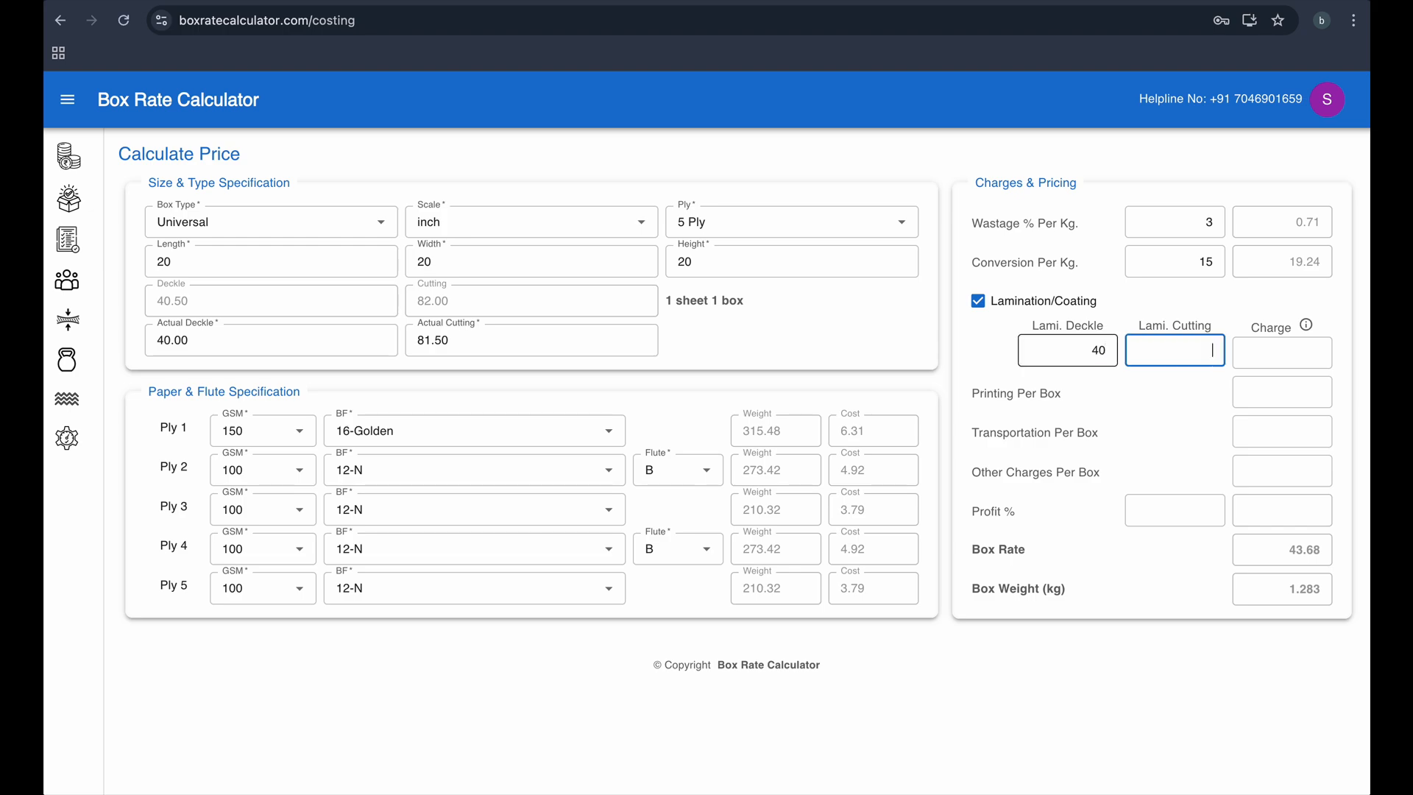
pyautogui.write('81')
pyautogui.press('Tab')
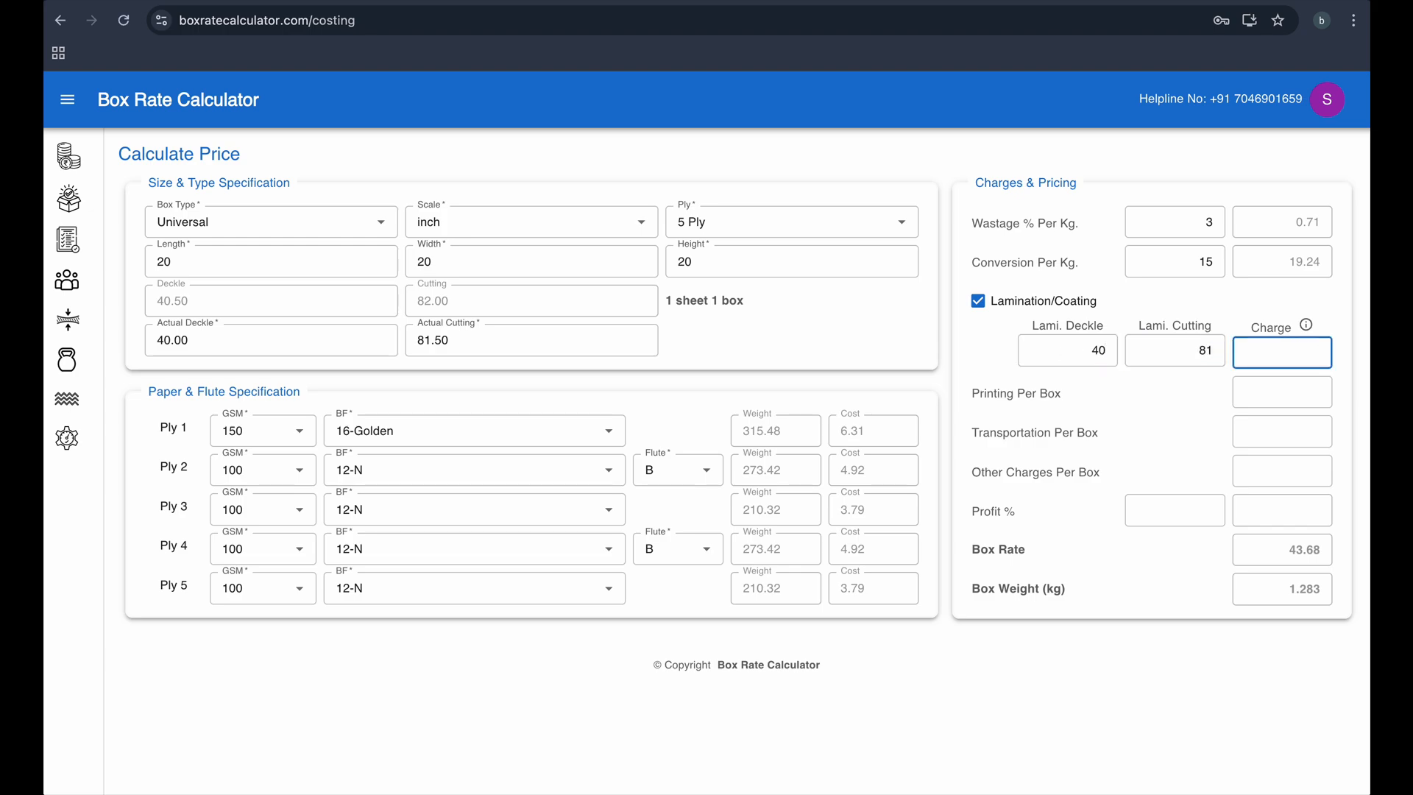
pyautogui.moveTo(1307, 335)
pyautogui.write('0.30')
# Step: Set the printing charge per box to 2 and the transportation charge per box to 1
pyautogui.click(1265, 392)
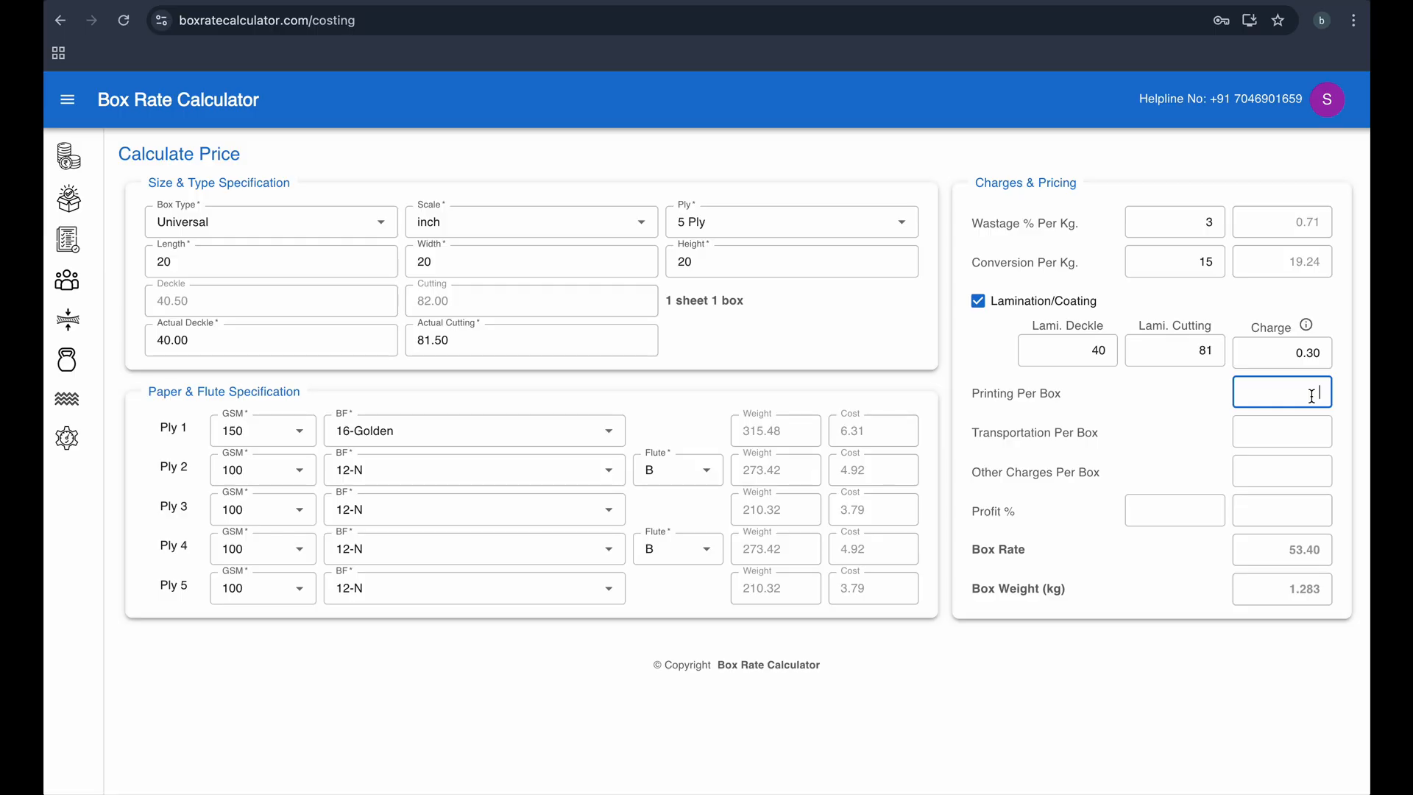
pyautogui.write('2')
pyautogui.click(1281, 429)
pyautogui.write('1')
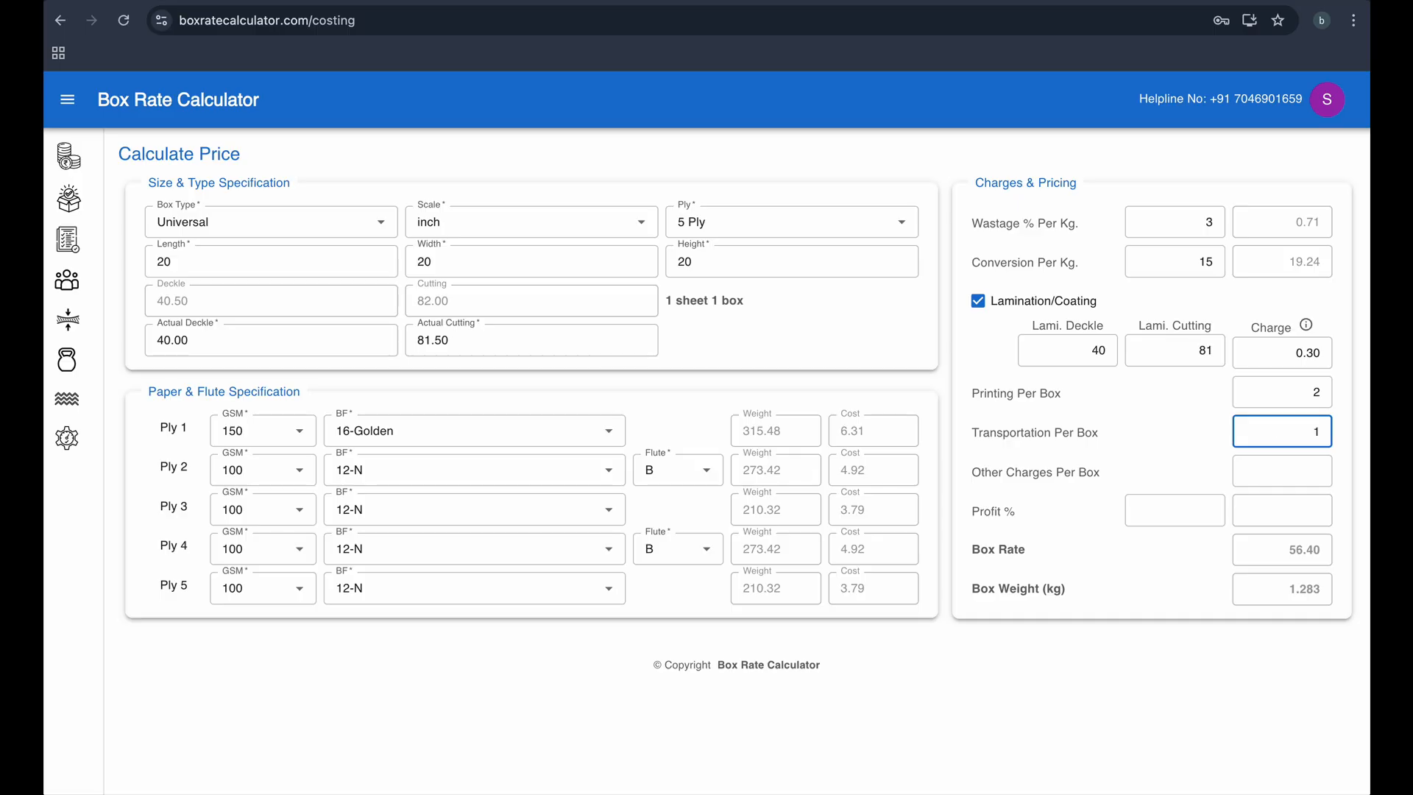
pyautogui.press('Tab')
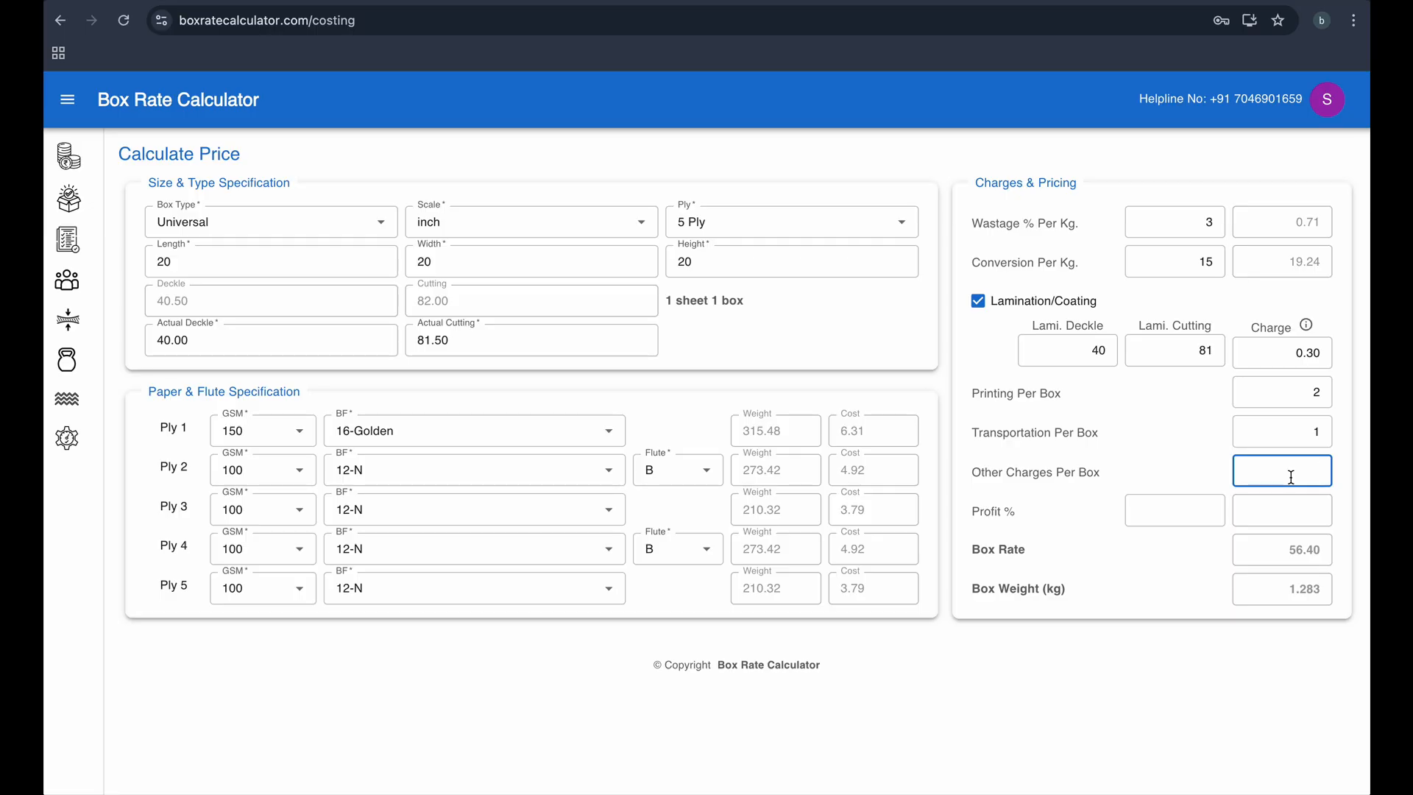
# Step: Set the other charges per box to 1 and the profit percentage to 3
pyautogui.write('1')
pyautogui.click(1188, 502)
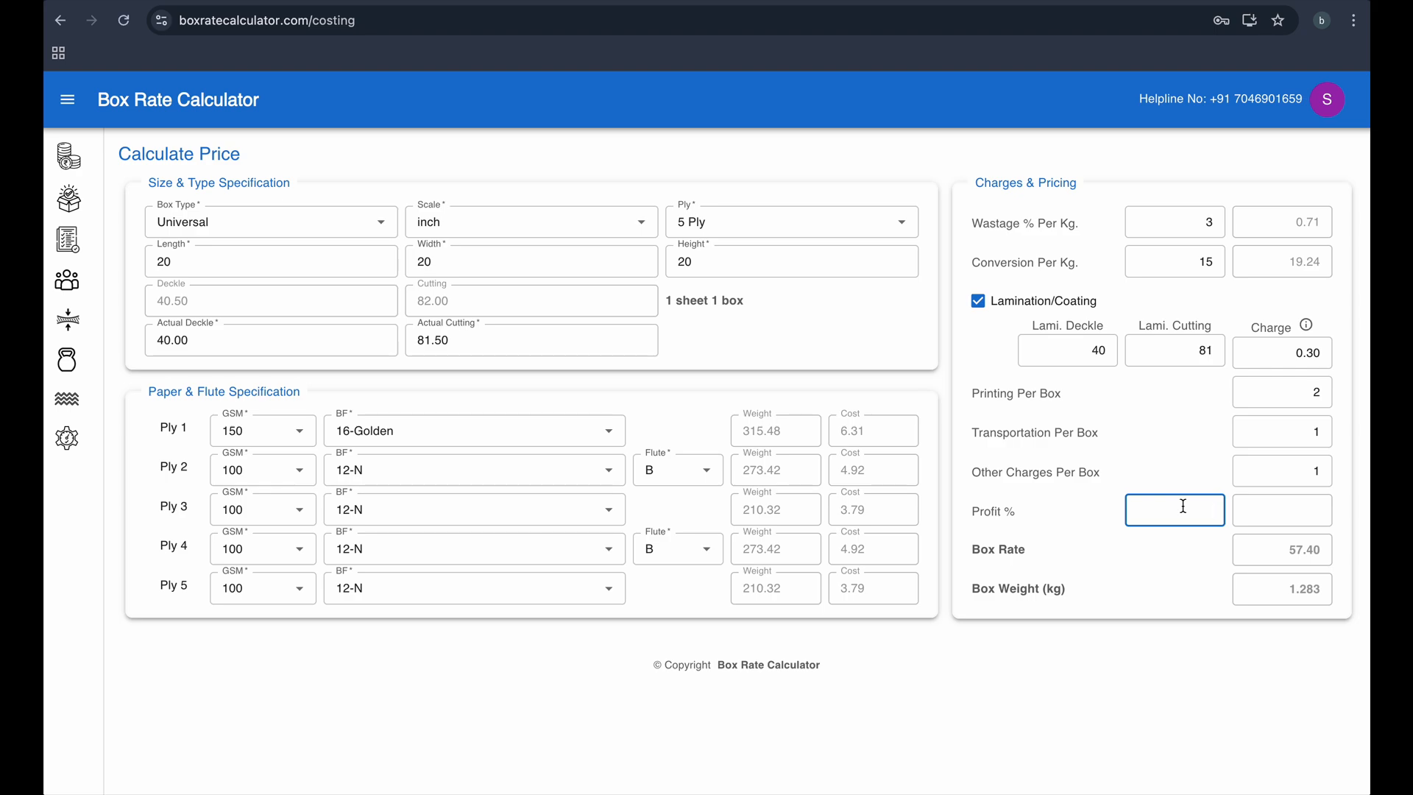
pyautogui.write('3')
pyautogui.click(1178, 538)
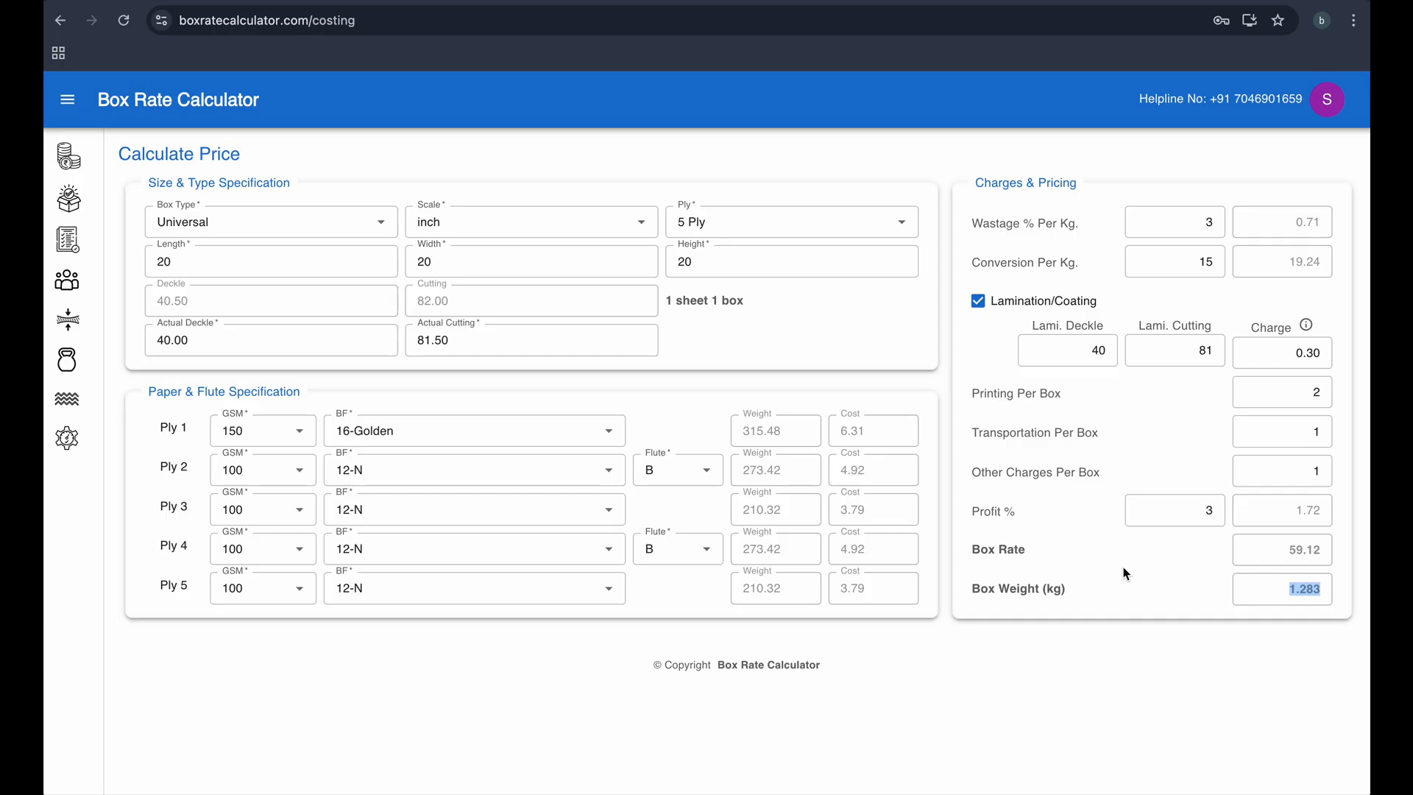
pyautogui.click(1091, 538)
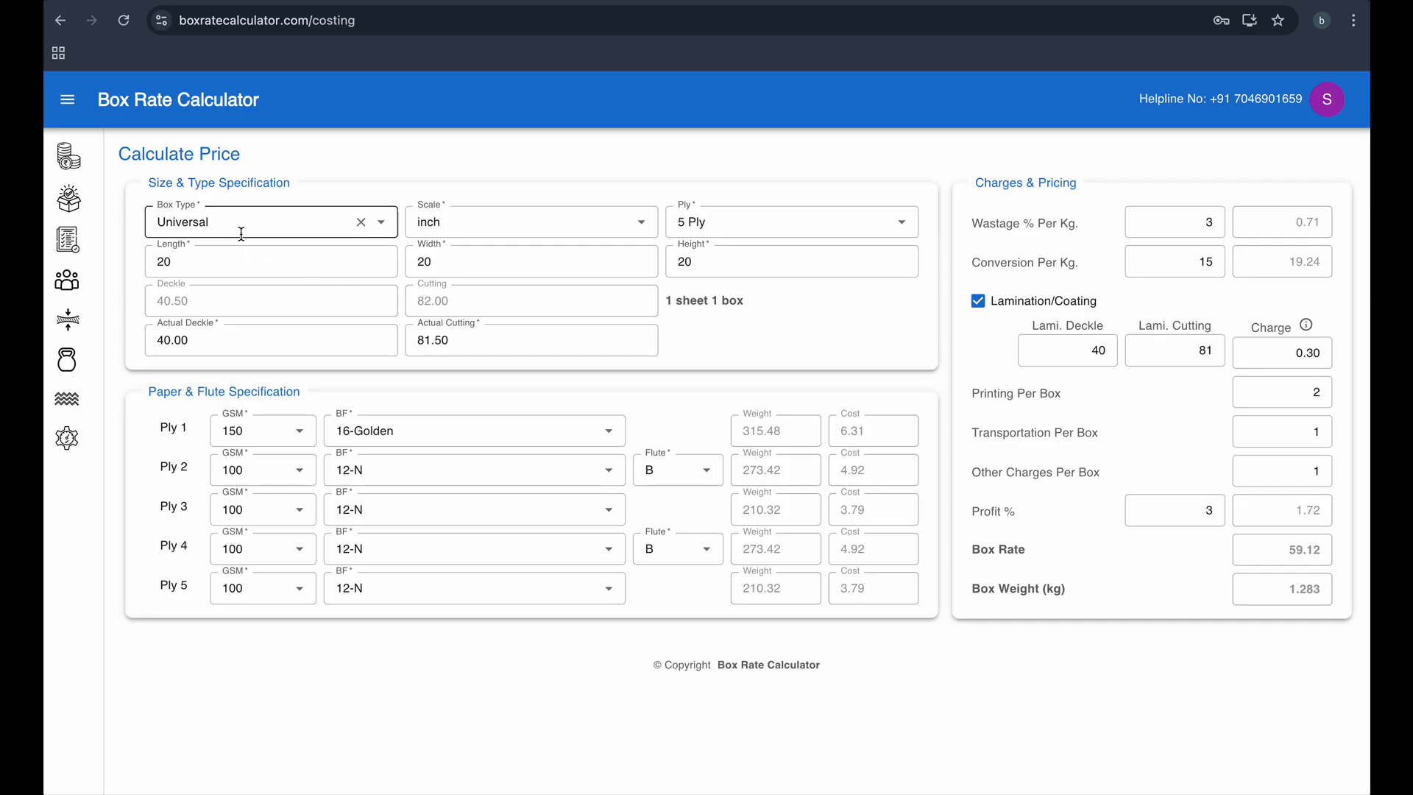
# Step: Start a new costing with box type DieCut, scale inch and 5 Ply
pyautogui.click(66, 158)
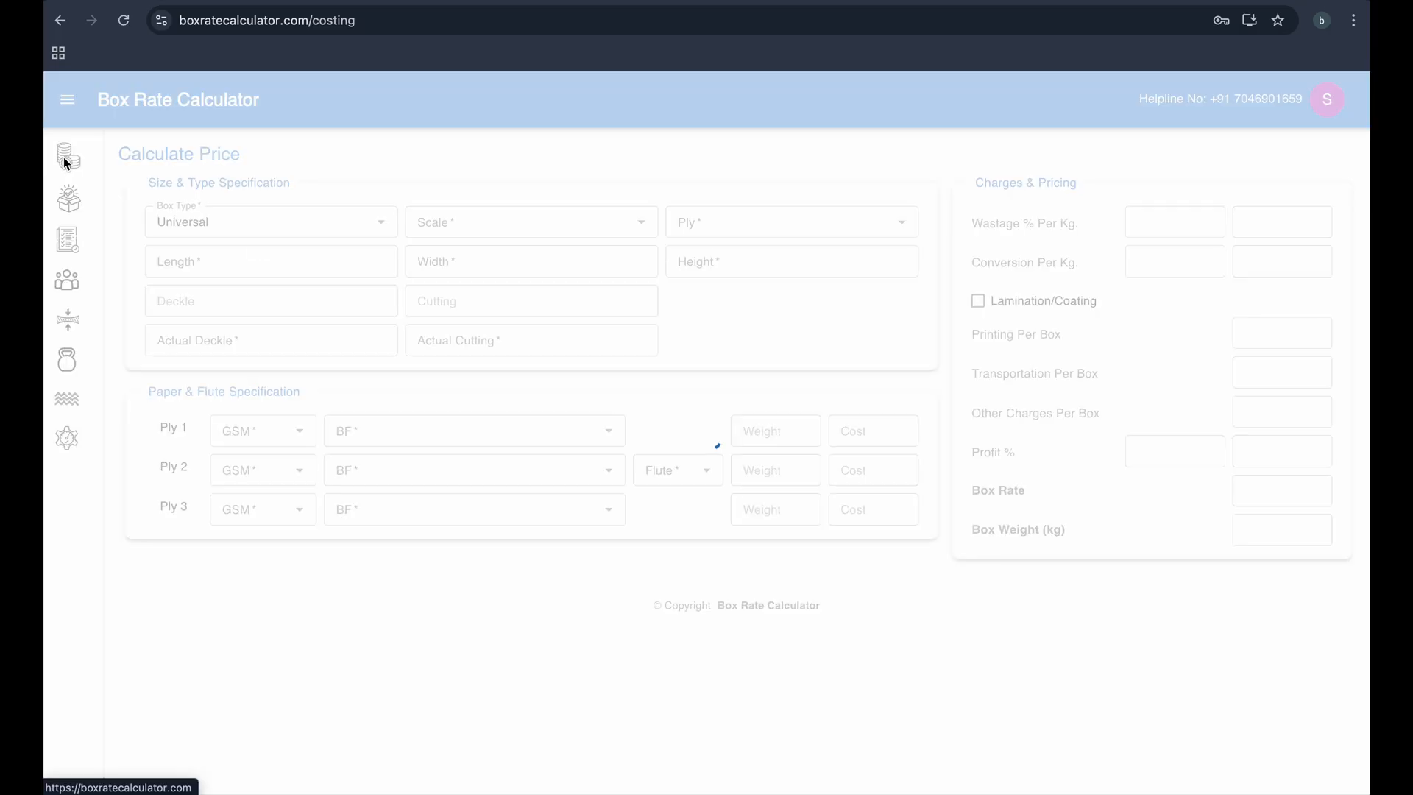
pyautogui.click(299, 226)
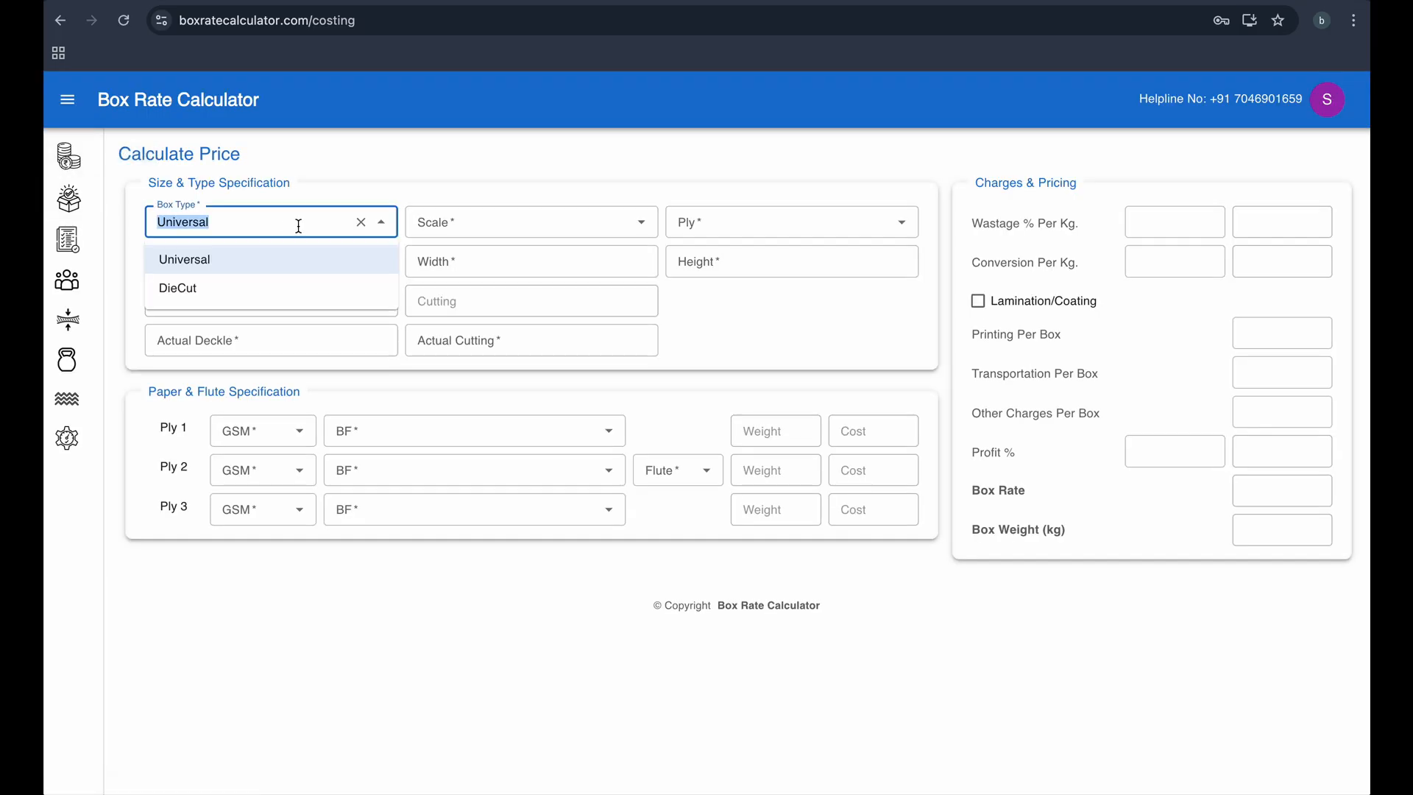
pyautogui.click(217, 295)
pyautogui.click(483, 221)
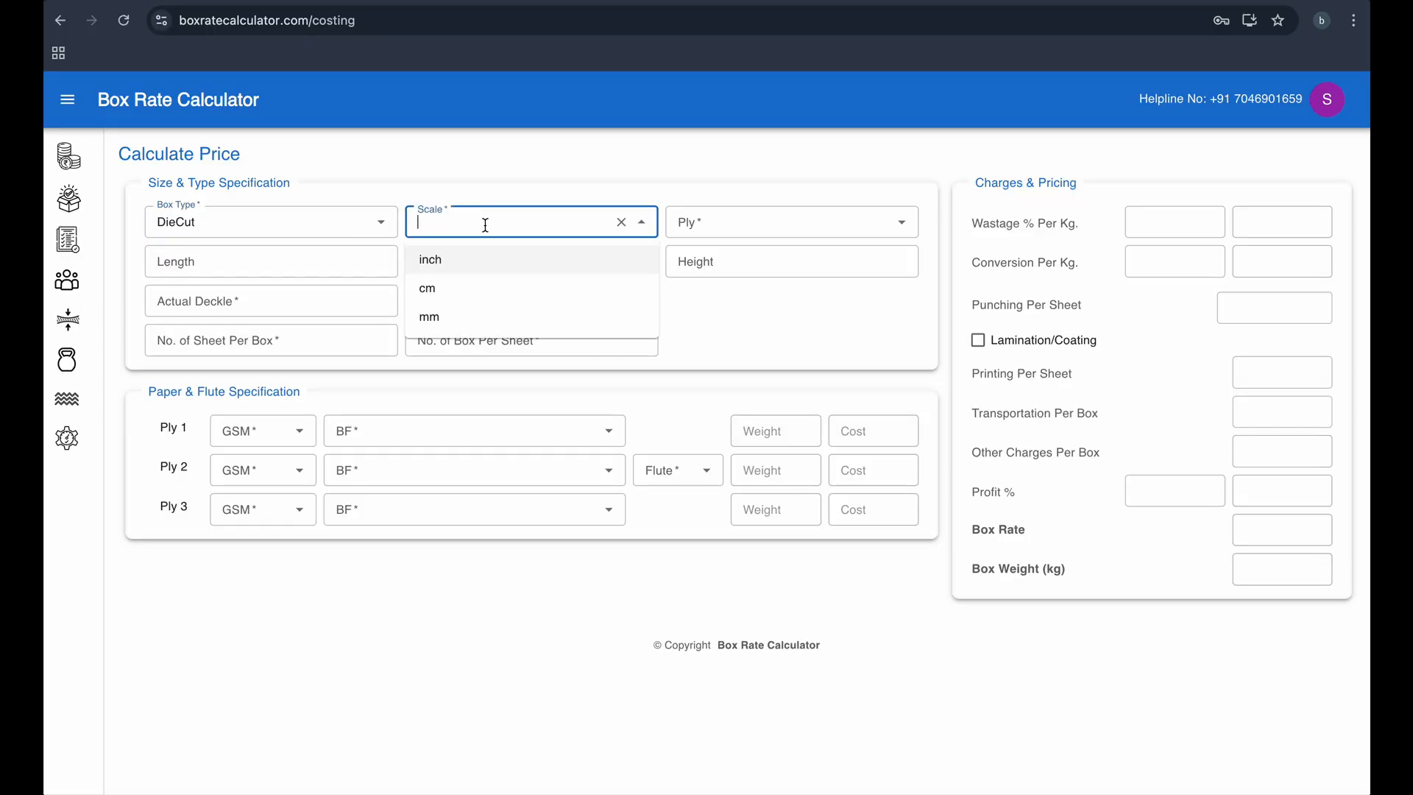
pyautogui.click(475, 267)
pyautogui.click(751, 224)
pyautogui.click(729, 290)
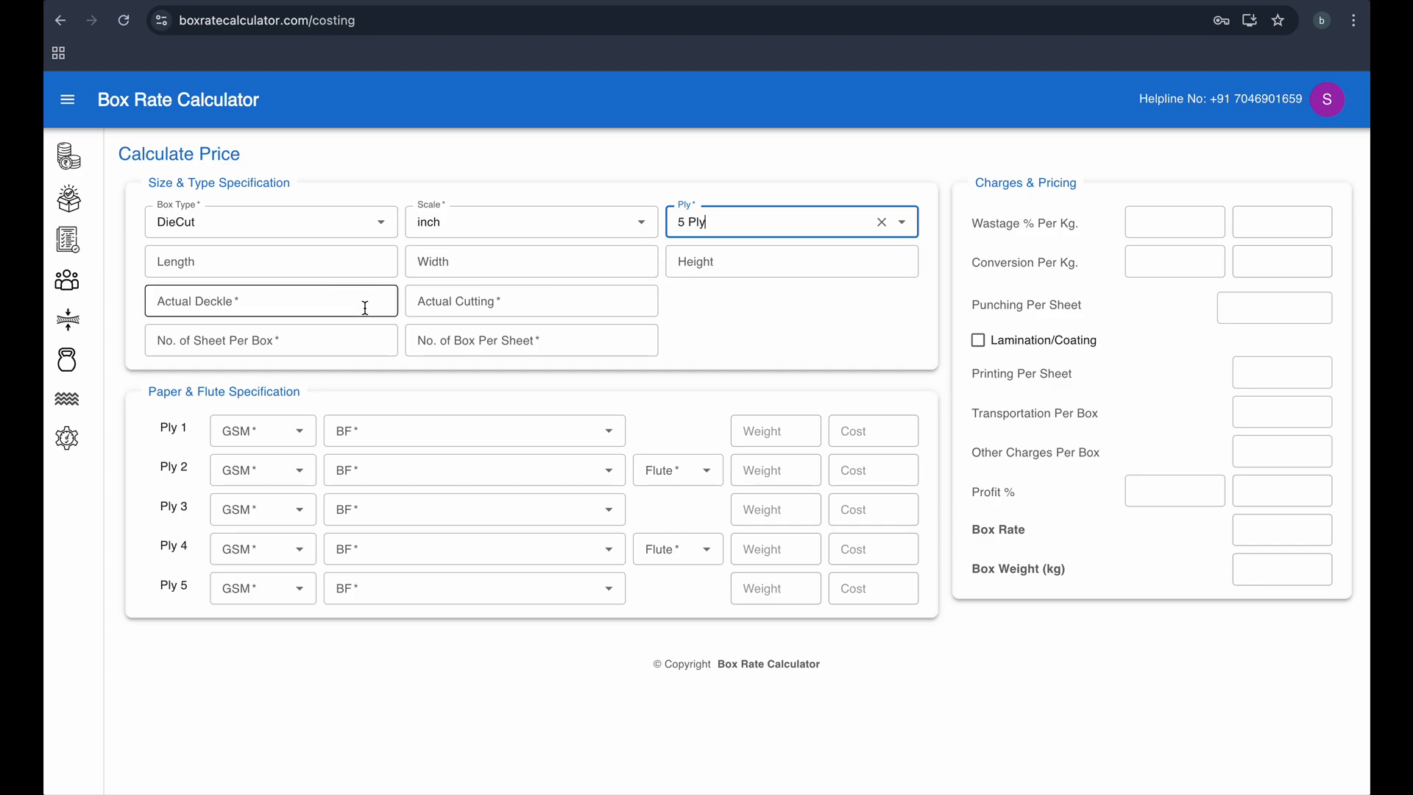
# Step: Set the actual deckle and actual cutting to 40 each, with 1 sheet per box and 1 box per sheet
pyautogui.click(299, 306)
pyautogui.write('40')
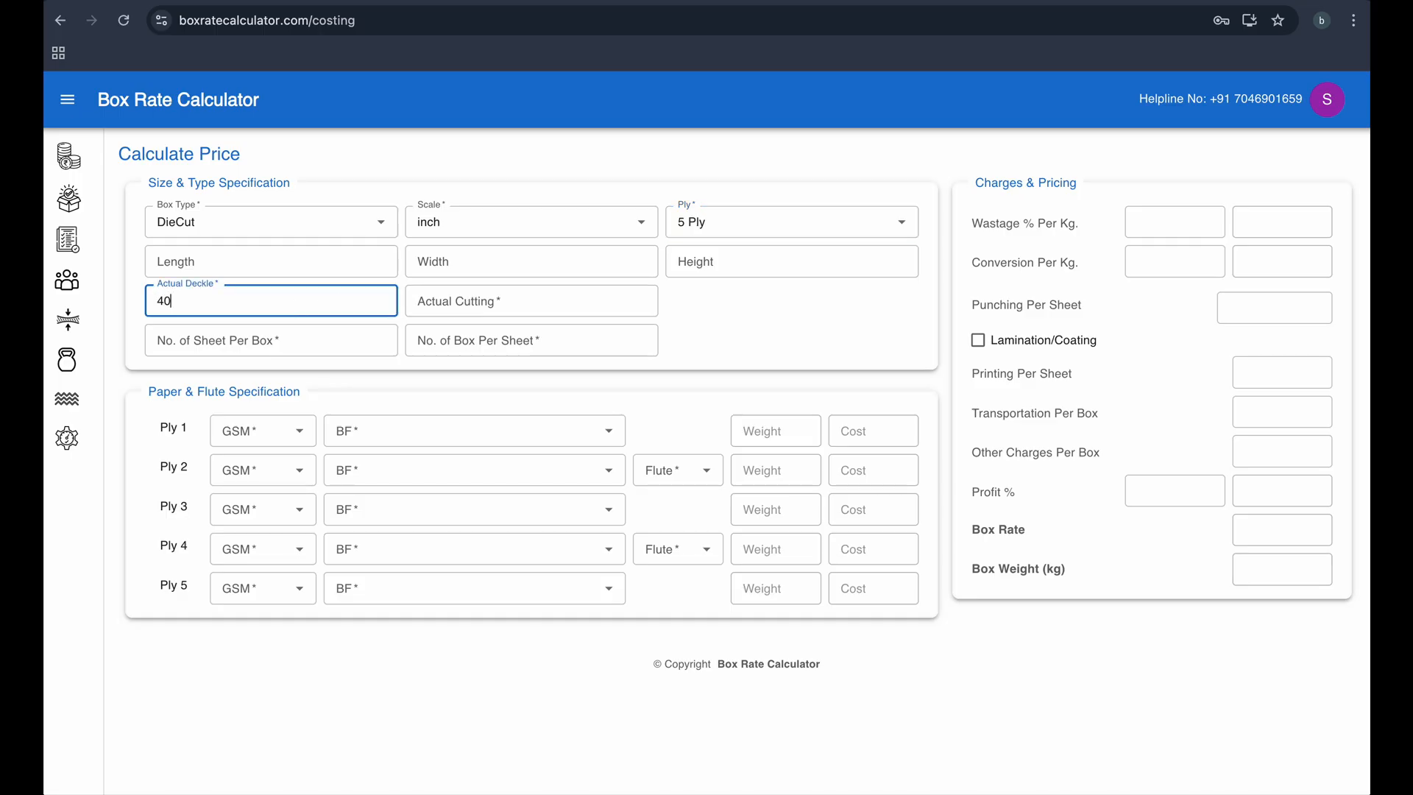
pyautogui.press('Tab')
pyautogui.write('40')
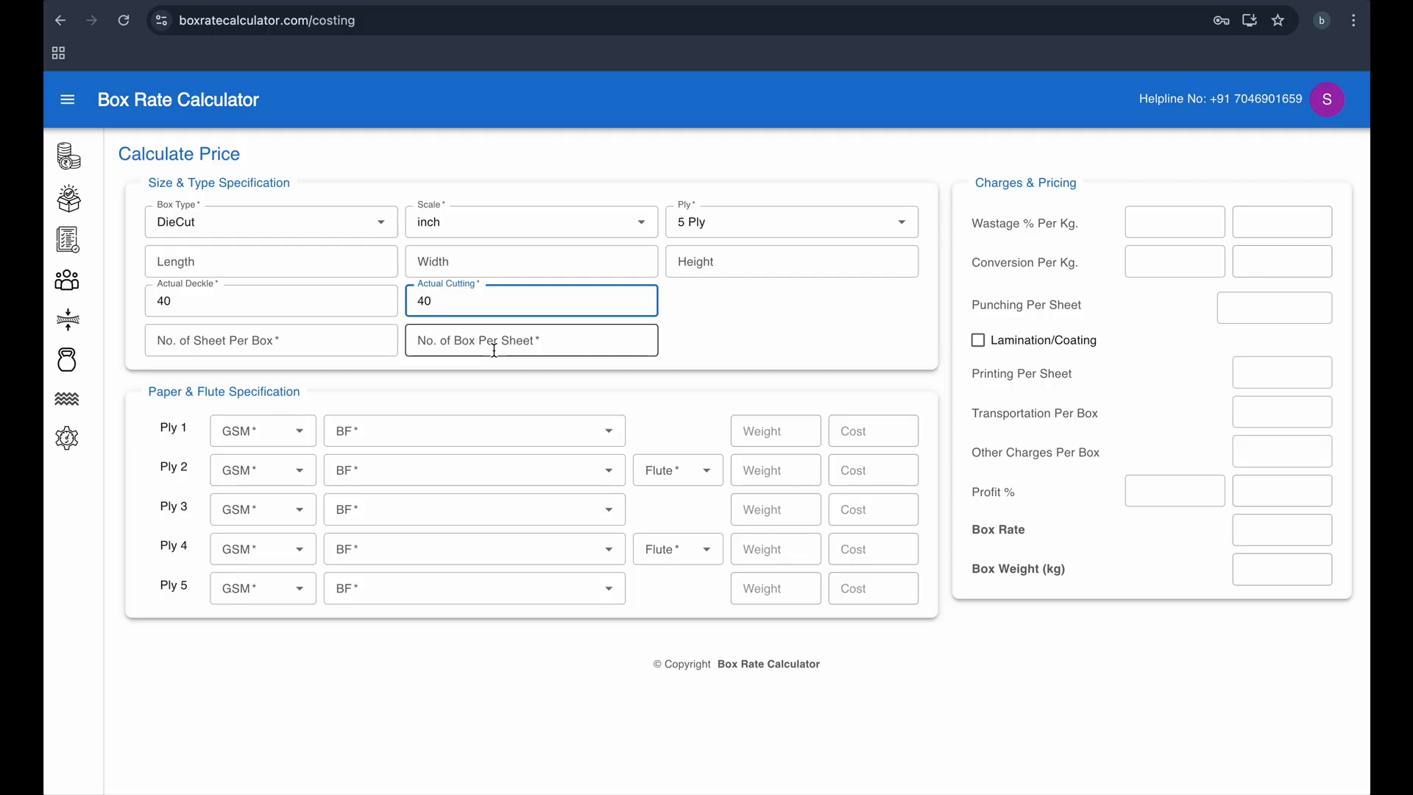
pyautogui.click(336, 347)
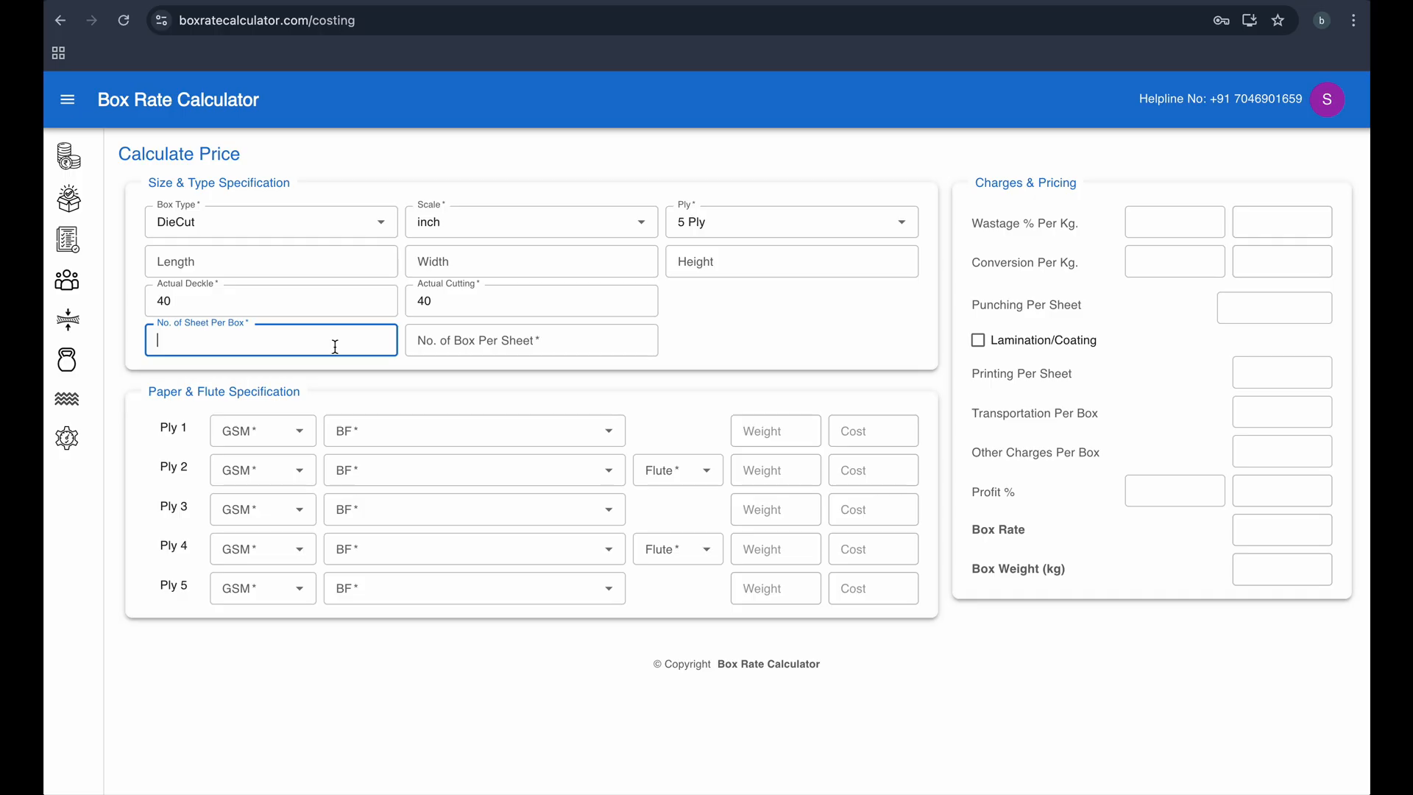
pyautogui.write('1')
pyautogui.click(458, 344)
pyautogui.write('1')
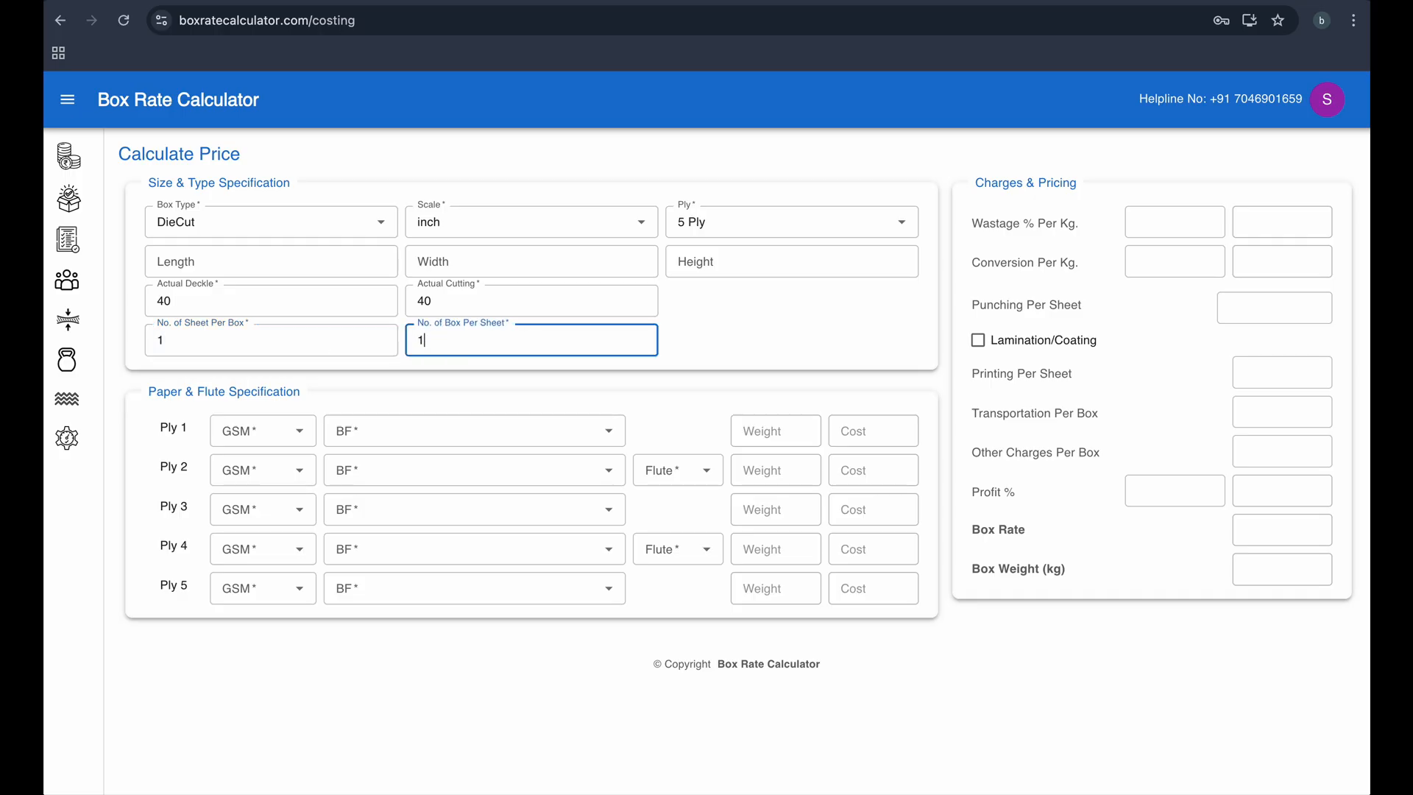
# Step: Try 2 as the number of sheets per box and set it back to 1
pyautogui.moveTo(187, 346); pyautogui.dragTo(159, 343)
pyautogui.write('2')
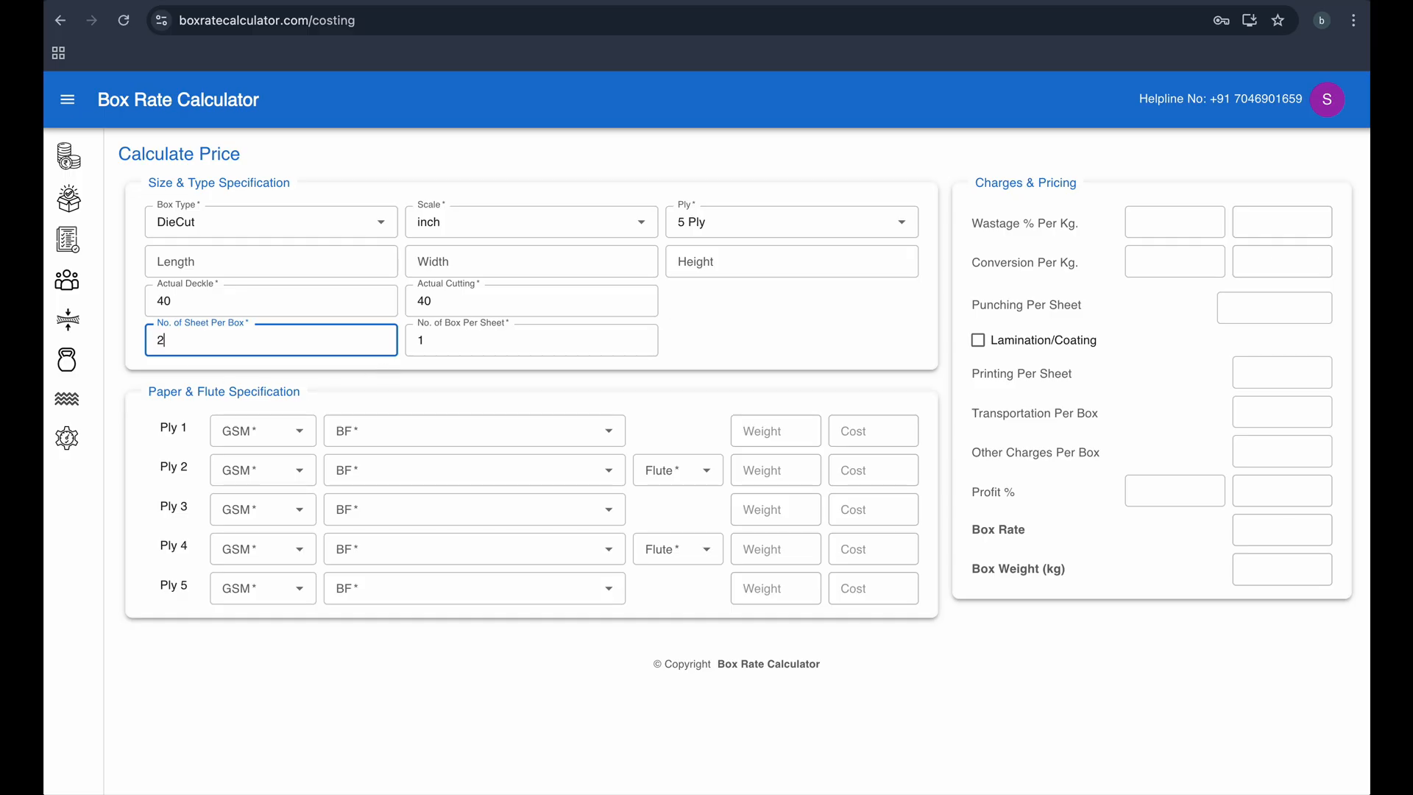
pyautogui.press('BackSpace')
pyautogui.write('1')
# Step: Choose GSM 150 and BF 16-Golden for ply 1, and GSM 100, BF 12-N and flute B for ply 2
pyautogui.click(265, 434)
pyautogui.click(247, 583)
pyautogui.click(388, 436)
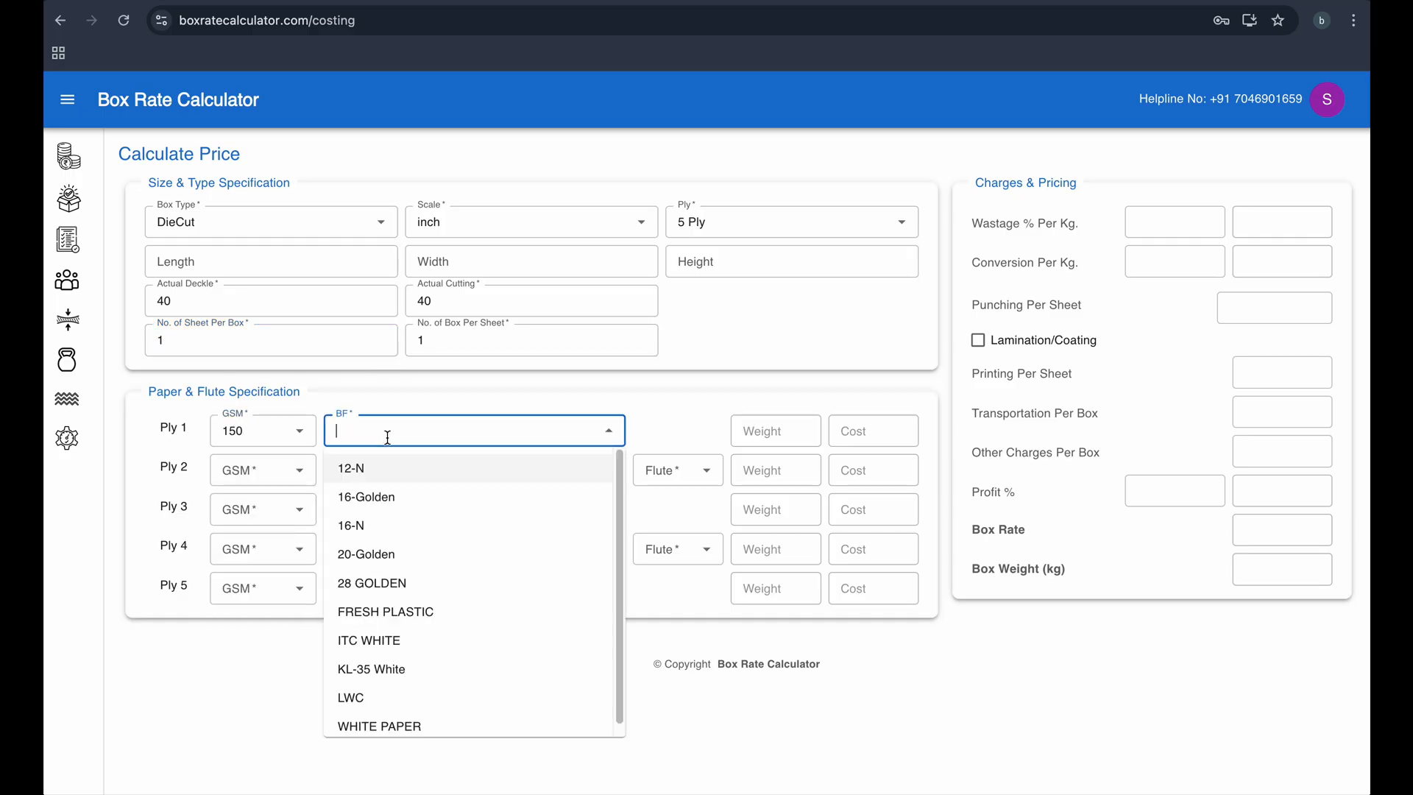
pyautogui.click(390, 500)
pyautogui.click(234, 474)
pyautogui.press('Tab')
pyautogui.press('Tab')
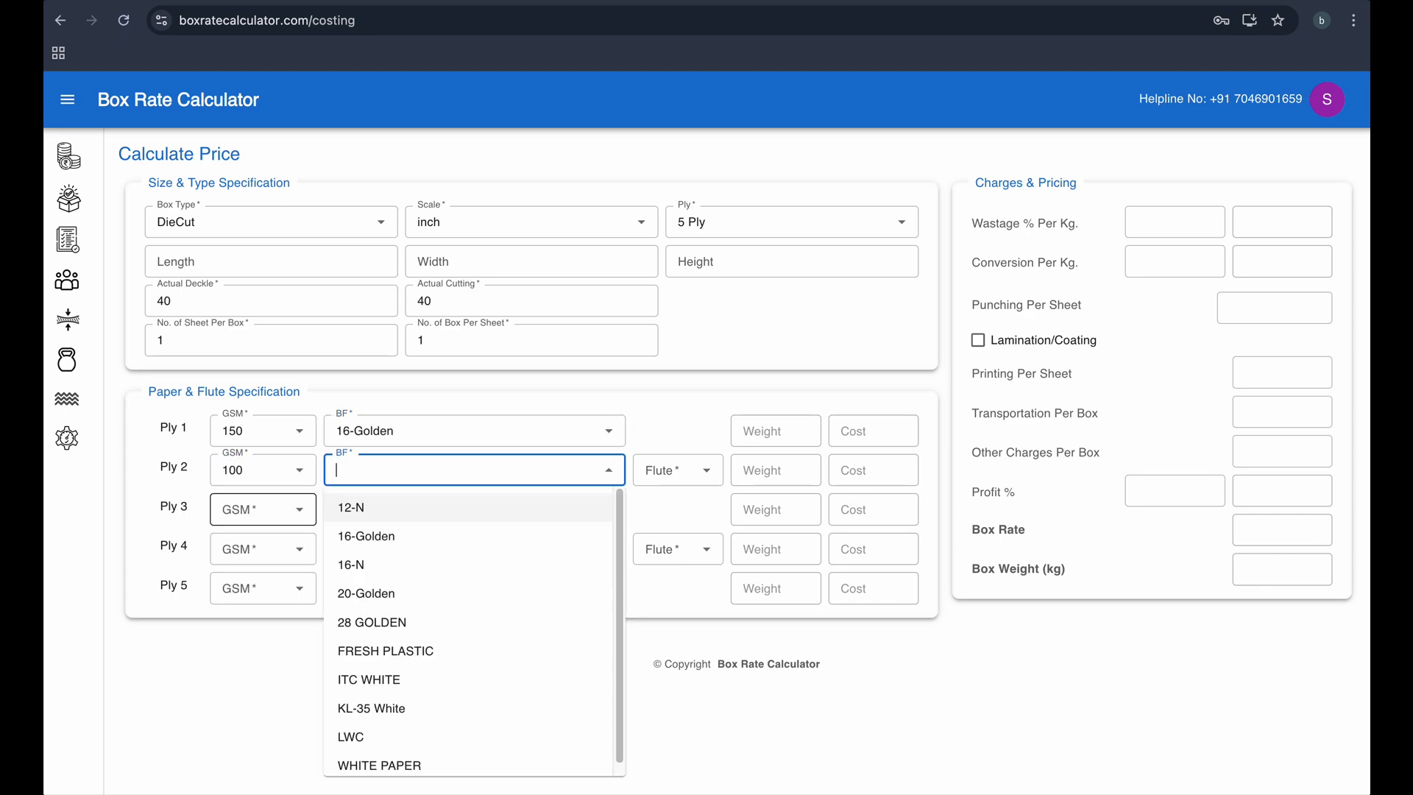
pyautogui.press('Down')
pyautogui.press('Tab')
# Step: Choose GSM 100 and BF 12-N for plies 3, 4 and 5 of the die-cut box, with flute B for ply 4
pyautogui.press('Tab')
pyautogui.press('Tab')
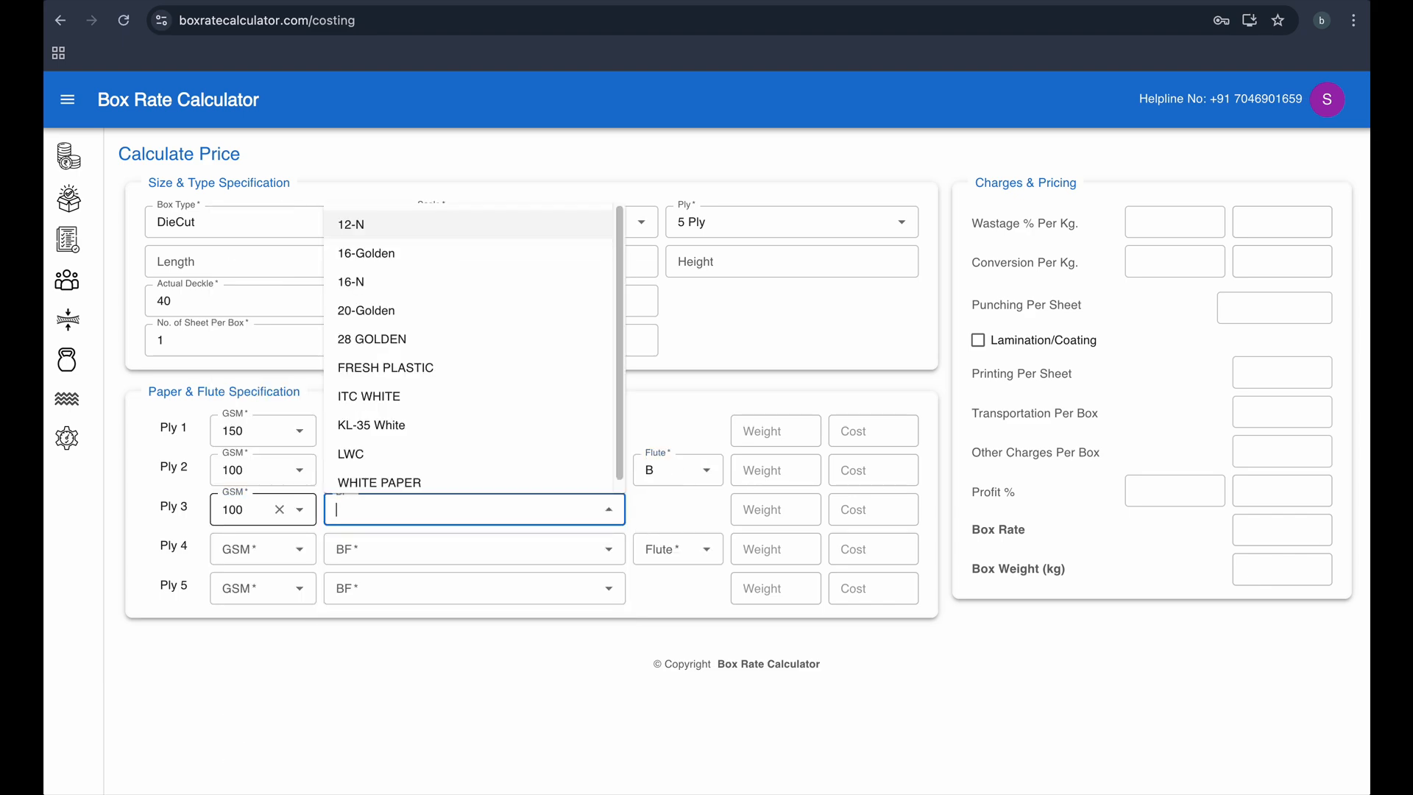
pyautogui.press('Tab')
pyautogui.press('Tab')
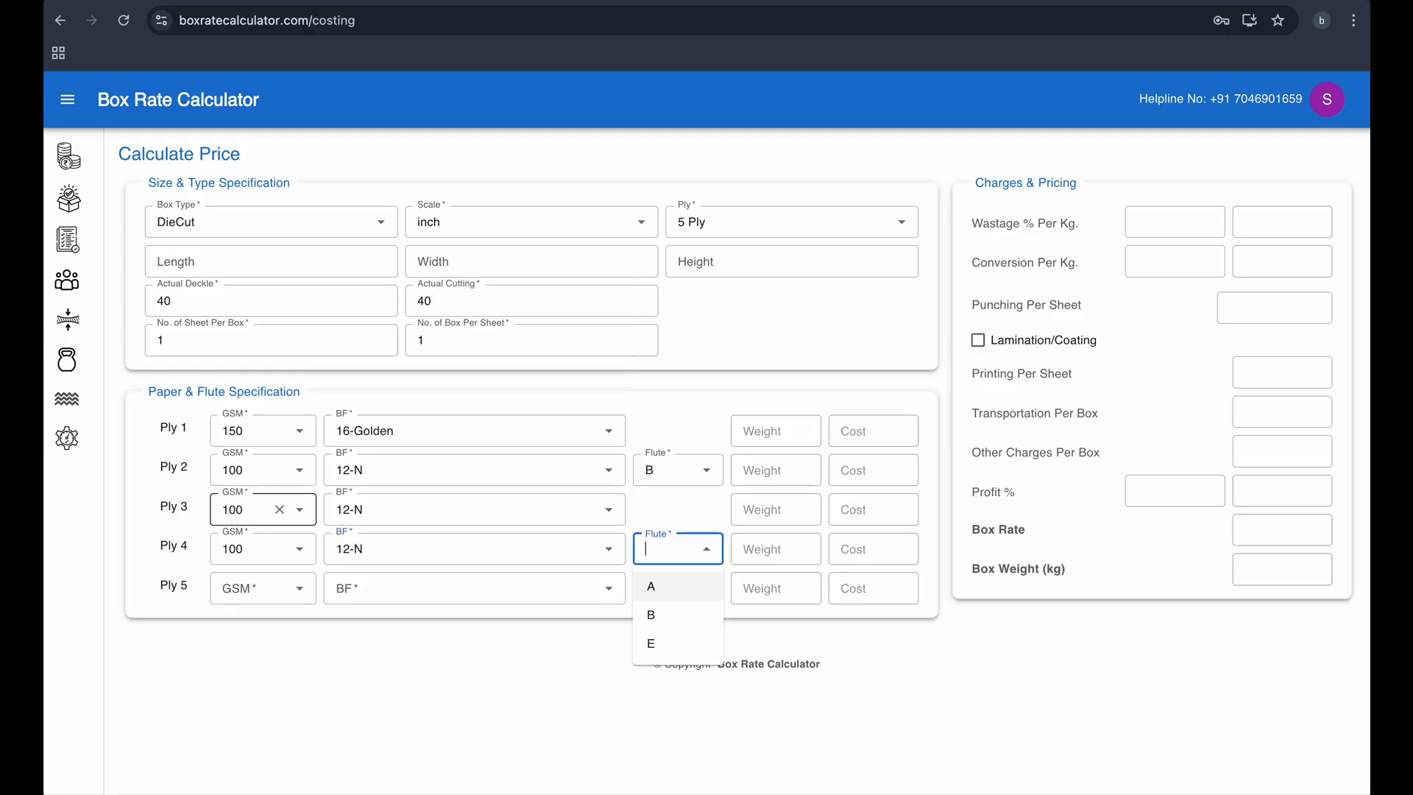
pyautogui.press('Down')
pyautogui.press('Tab')
pyautogui.press('Tab')
pyautogui.press('Tab')
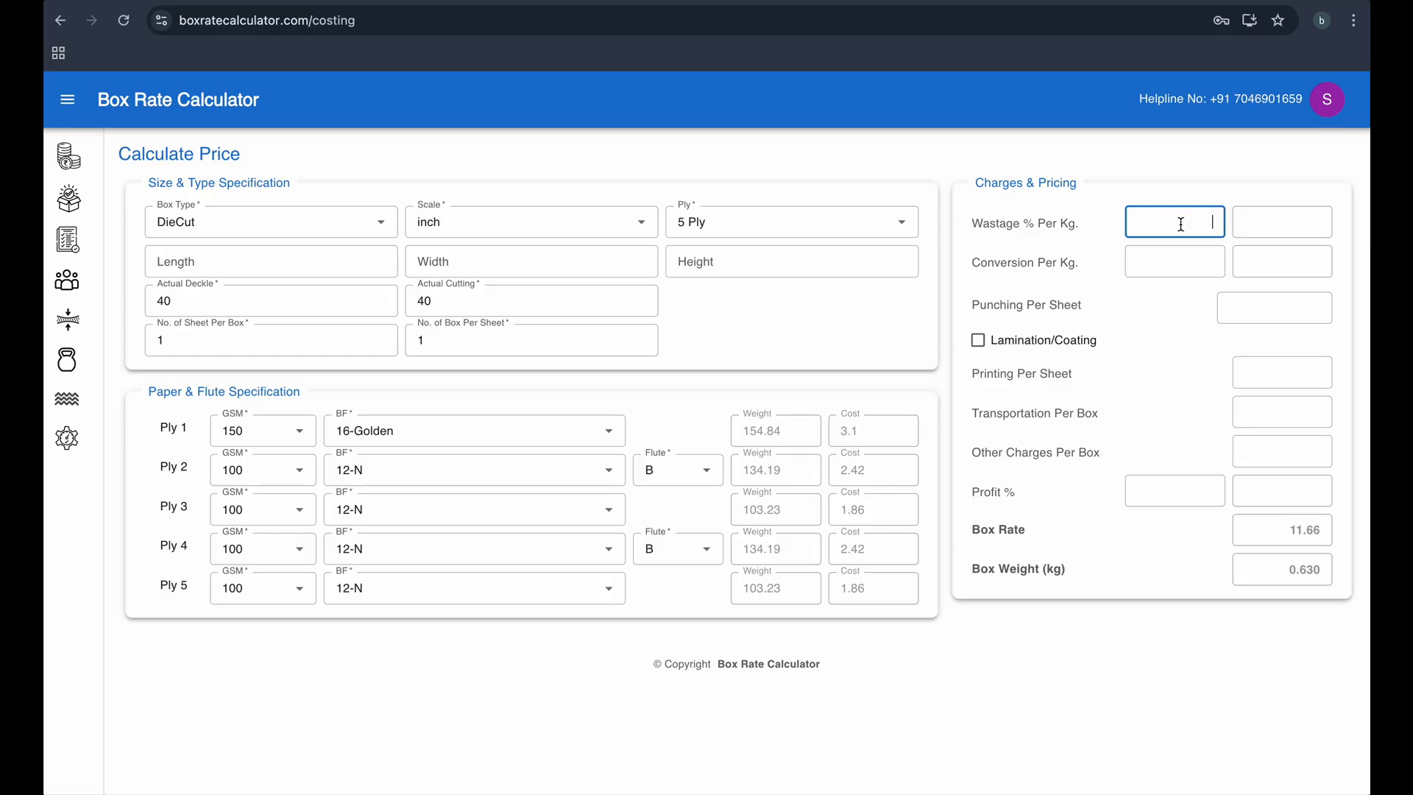
# Step: Set the wastage percentage per kg to 3, the conversion per kg to 15 and the punching charge per sheet to 1
pyautogui.write('3')
pyautogui.click(1180, 263)
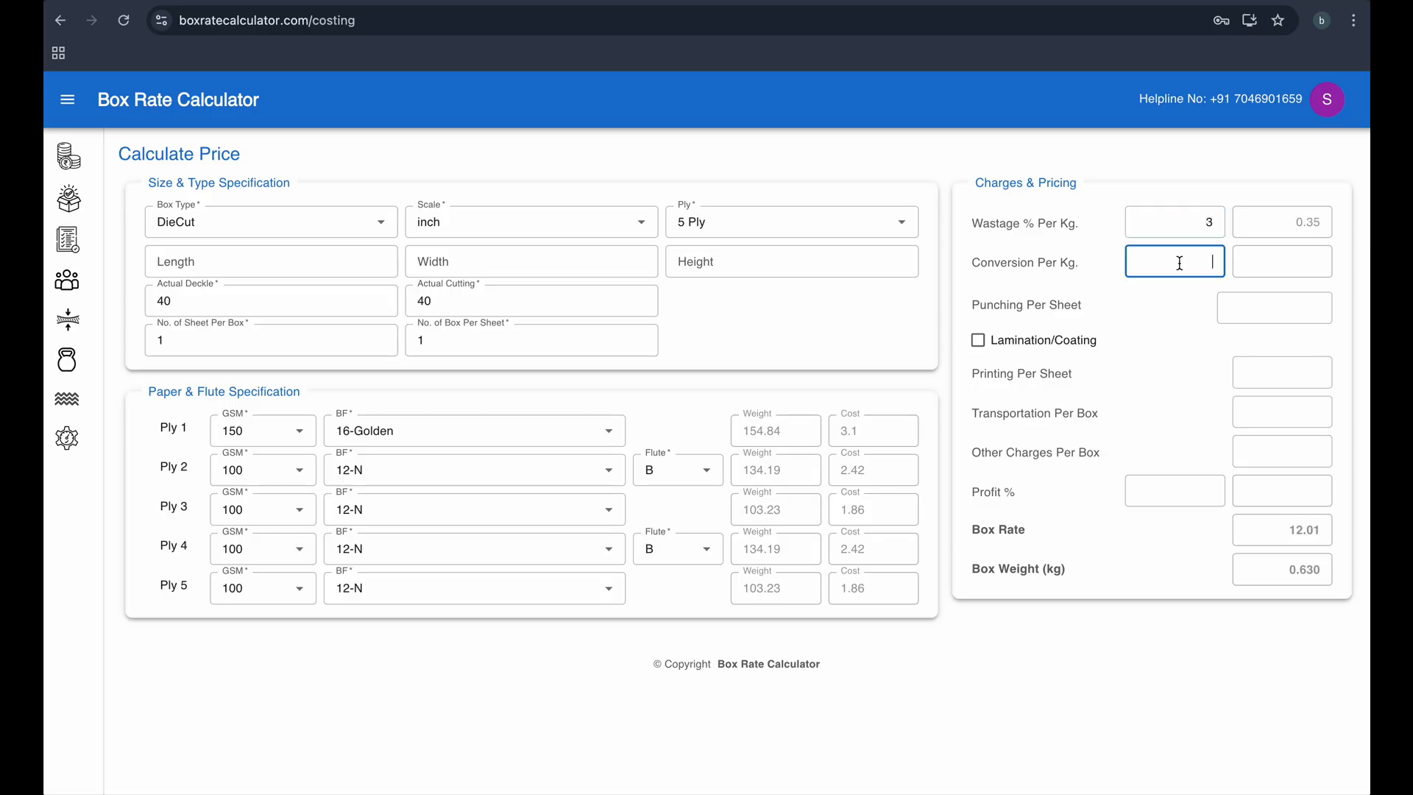
pyautogui.write('15')
pyautogui.click(1285, 305)
pyautogui.write('1')
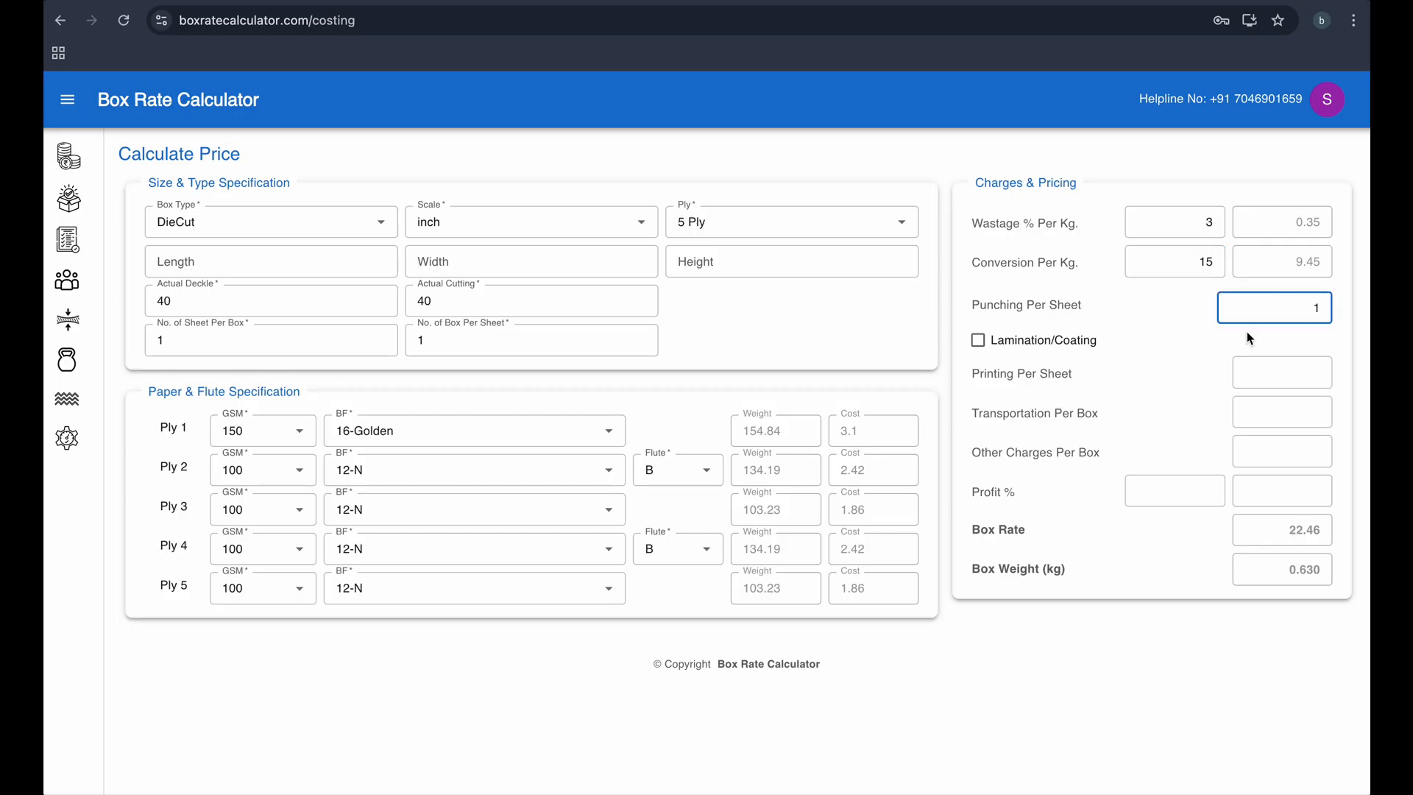
# Step: Set the printing charge per sheet to 2, the transportation per box to 1 and the profit percentage to 3
pyautogui.click(1277, 381)
pyautogui.write('2')
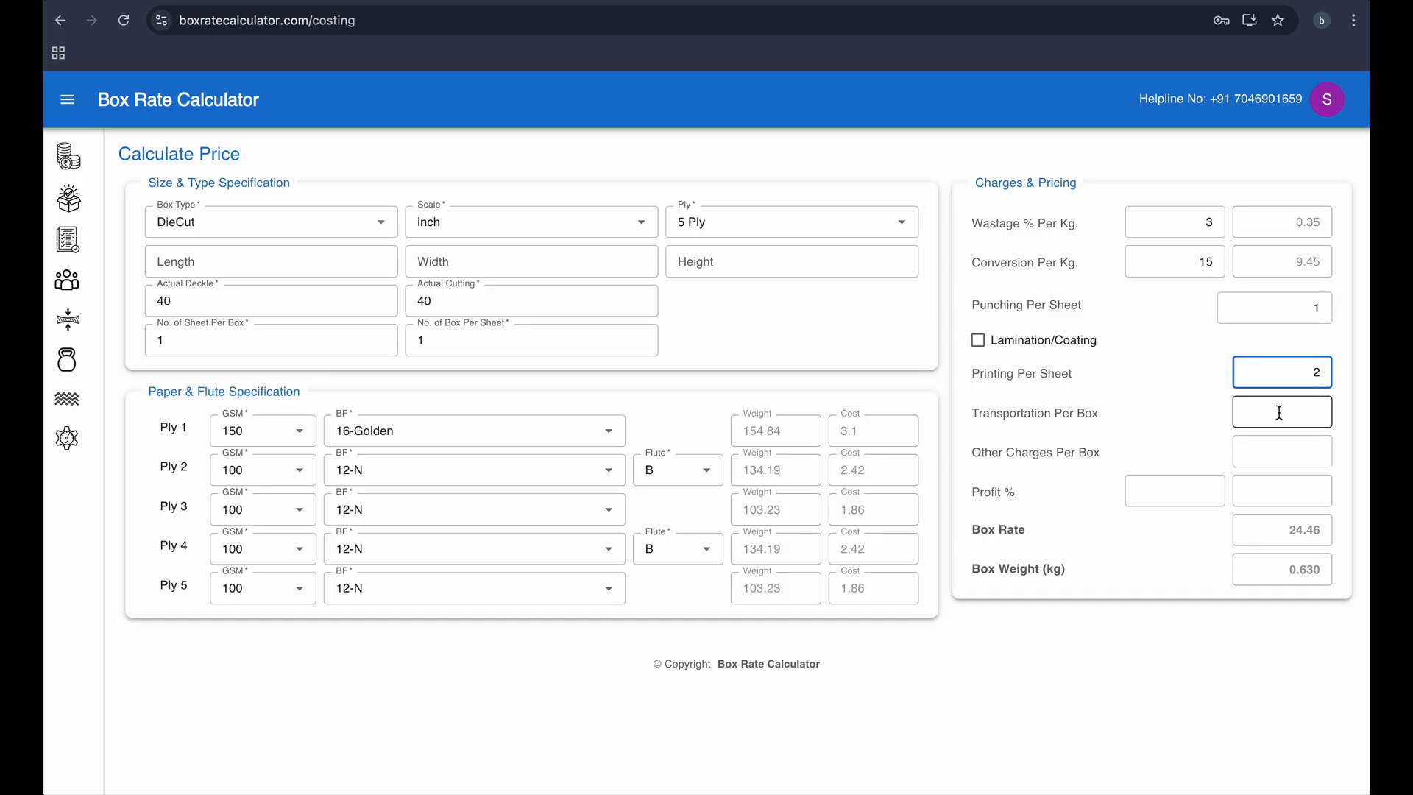
pyautogui.click(1279, 413)
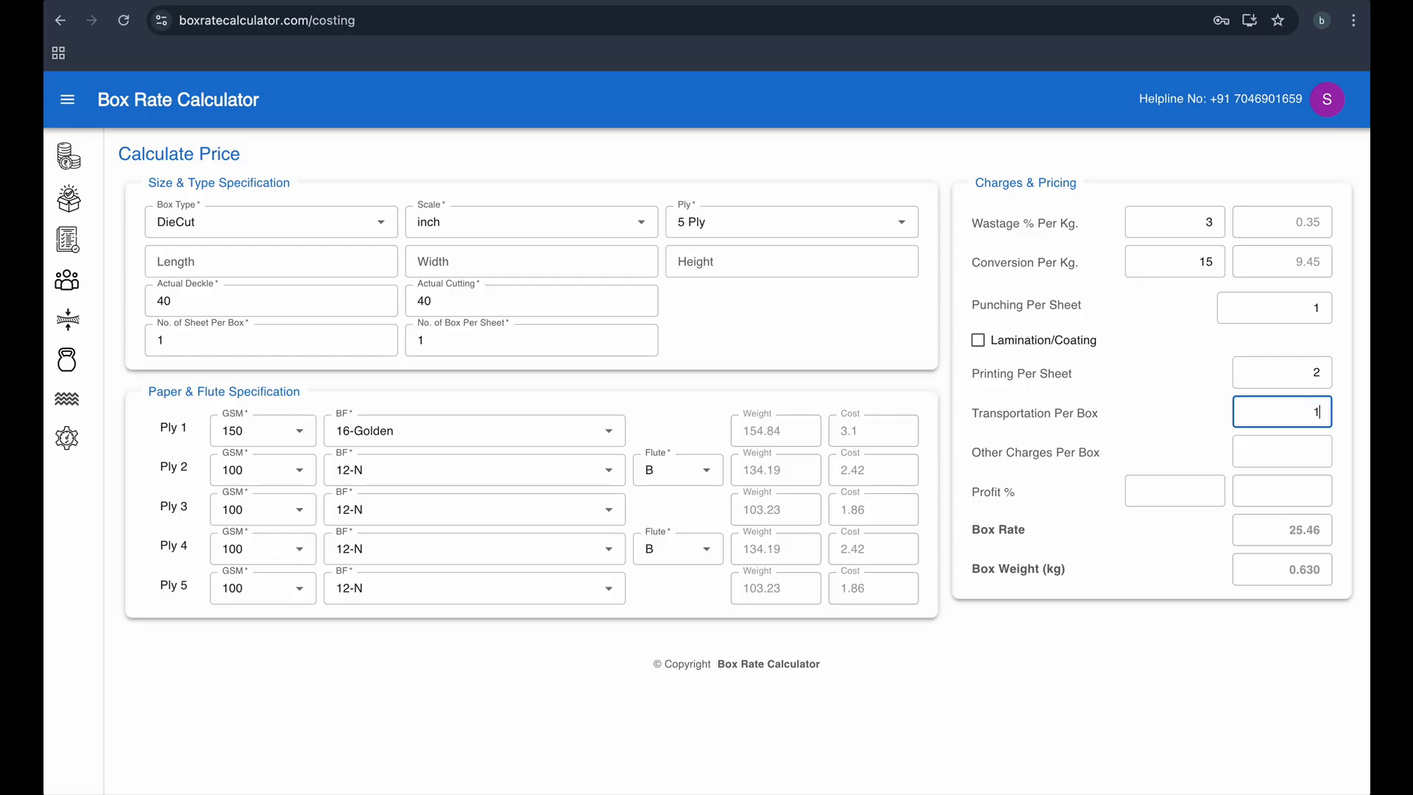
pyautogui.click(1180, 493)
pyautogui.write('3')
pyautogui.click(1180, 551)
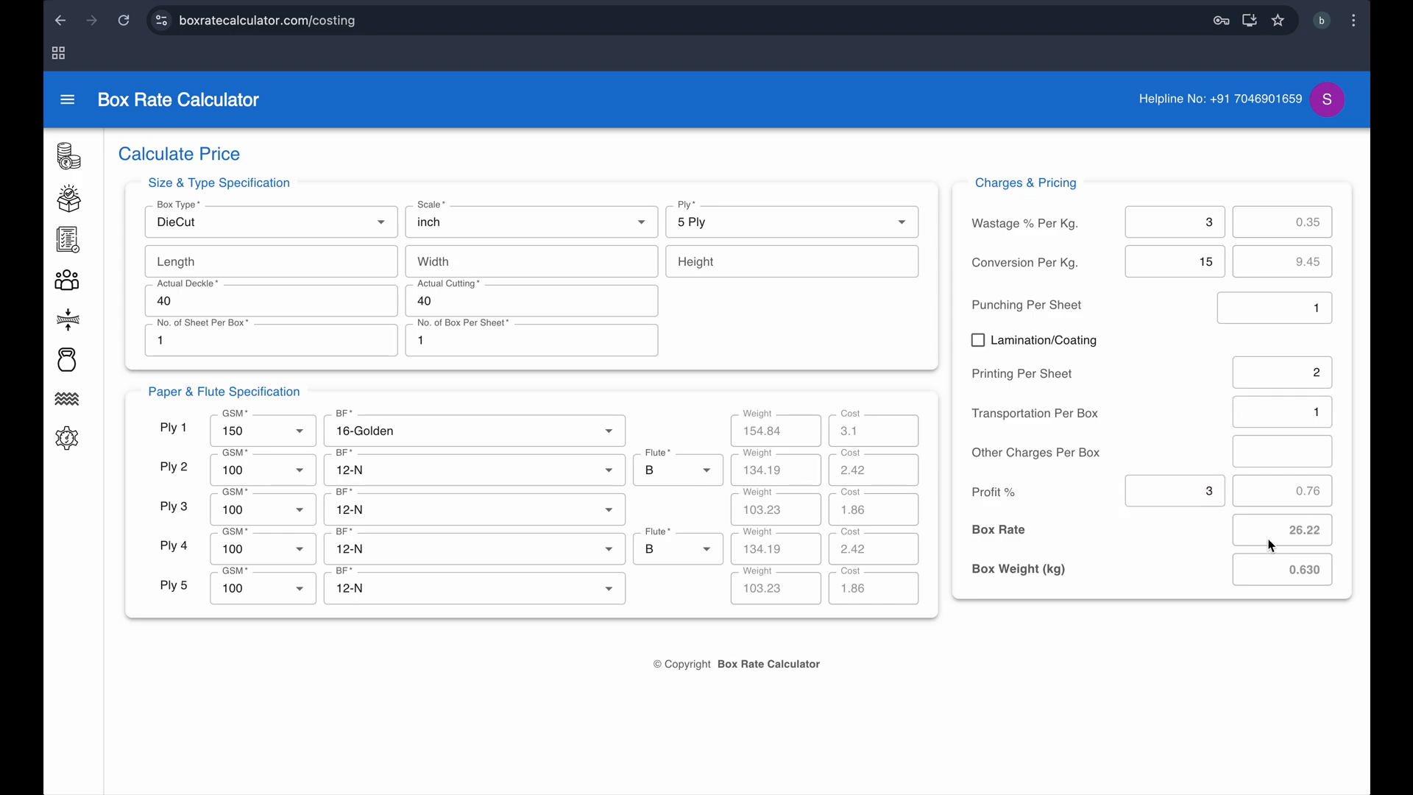
pyautogui.moveTo(1283, 540); pyautogui.dragTo(1326, 582)
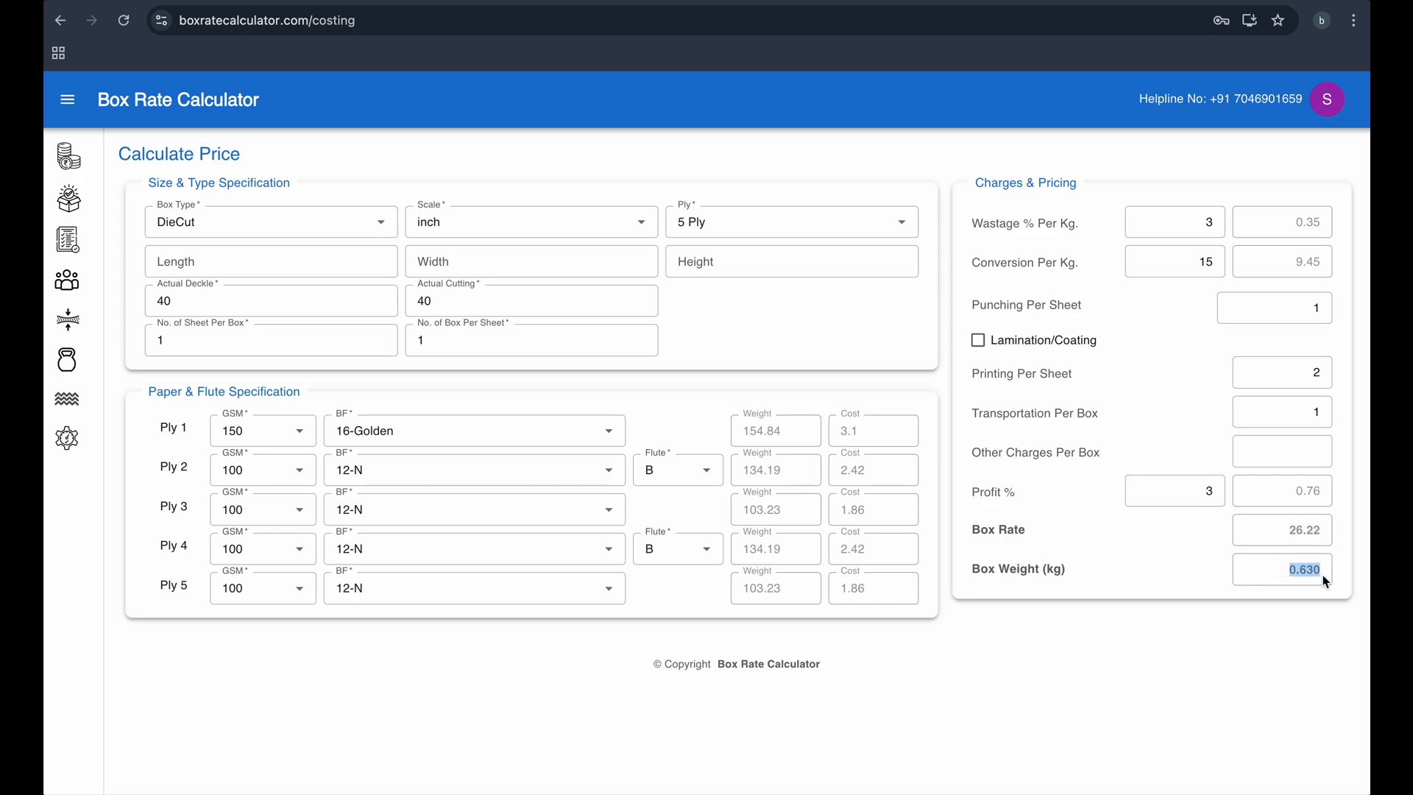
pyautogui.click(1179, 575)
# Step: Examine the name, address, city, email and mobile fields for adding a new customer, and cancel the form
pyautogui.click(70, 106)
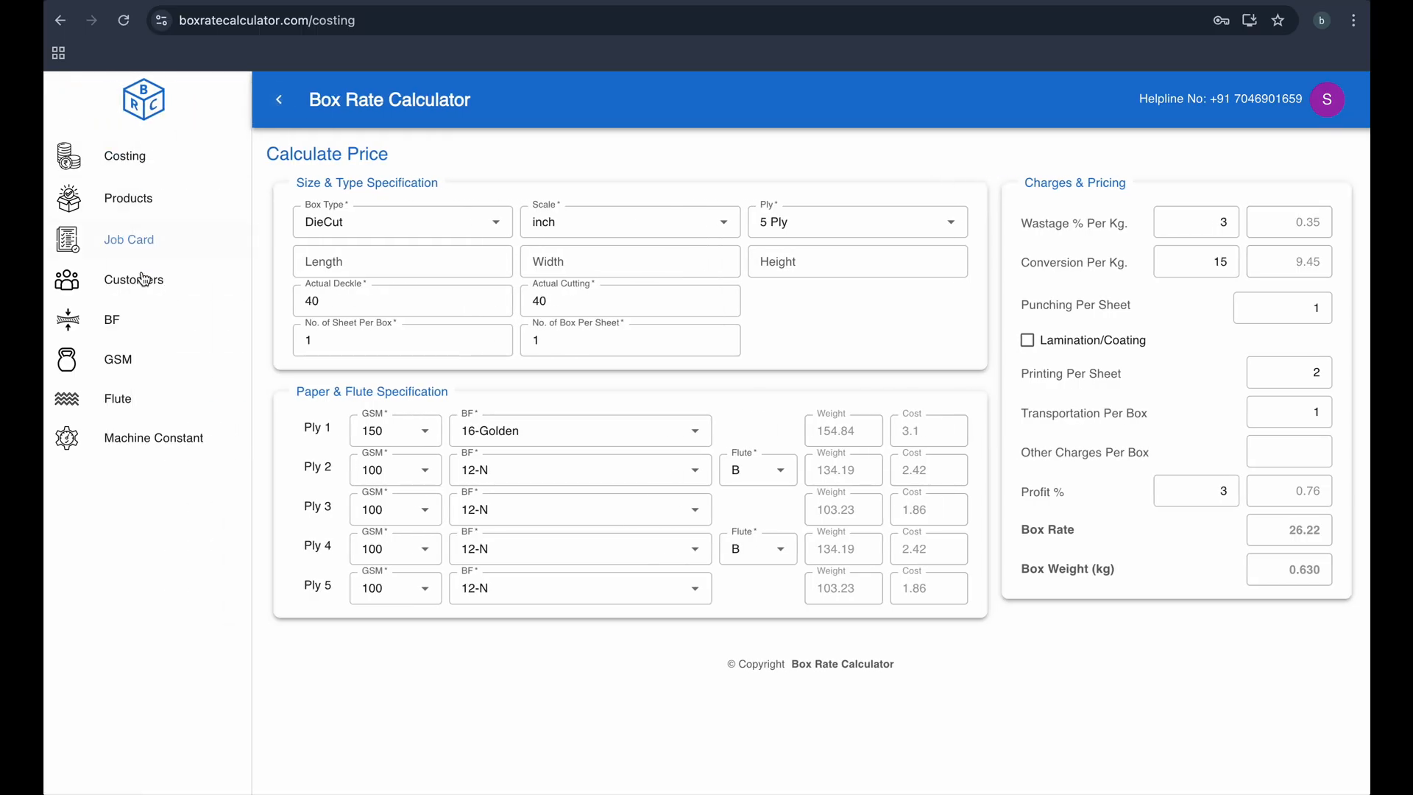
pyautogui.click(140, 292)
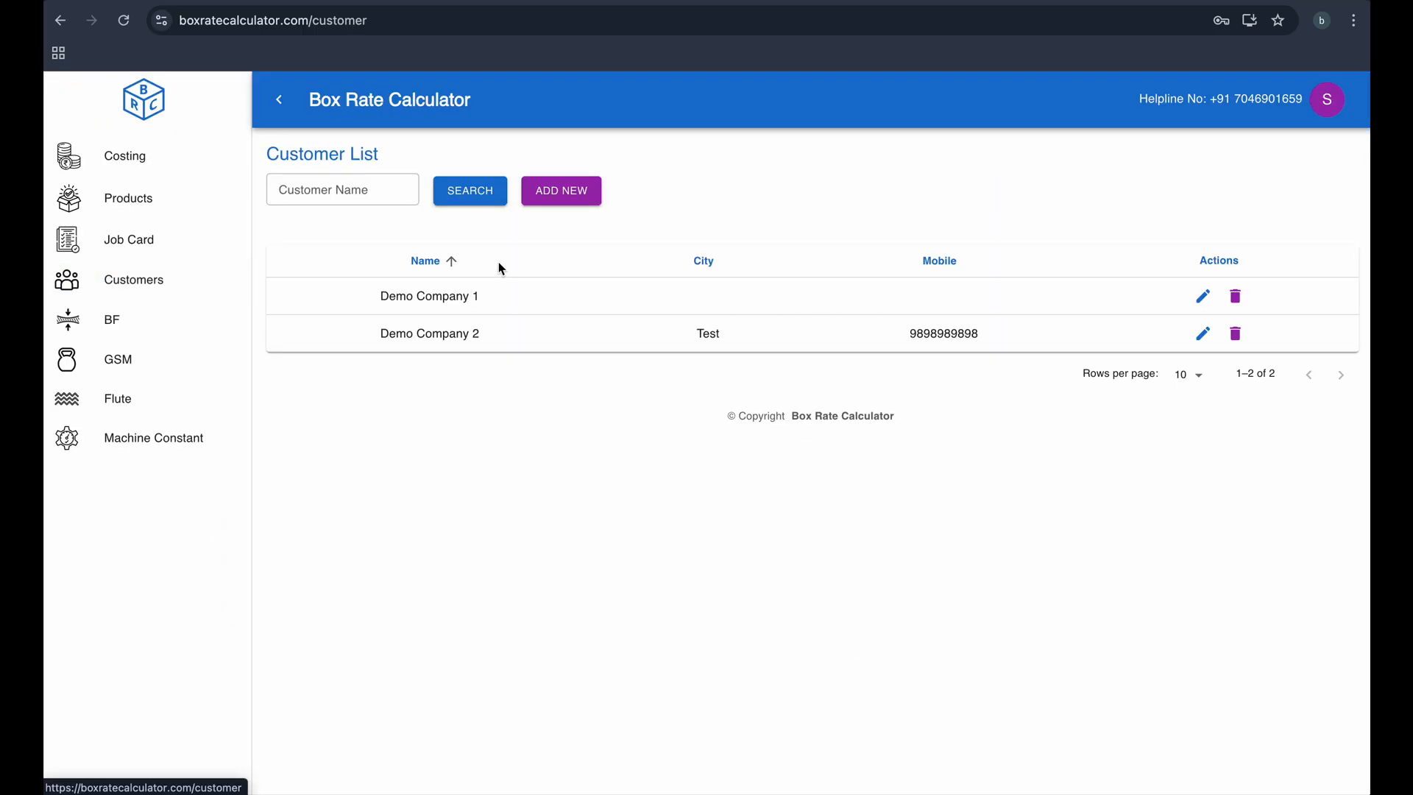
pyautogui.click(570, 202)
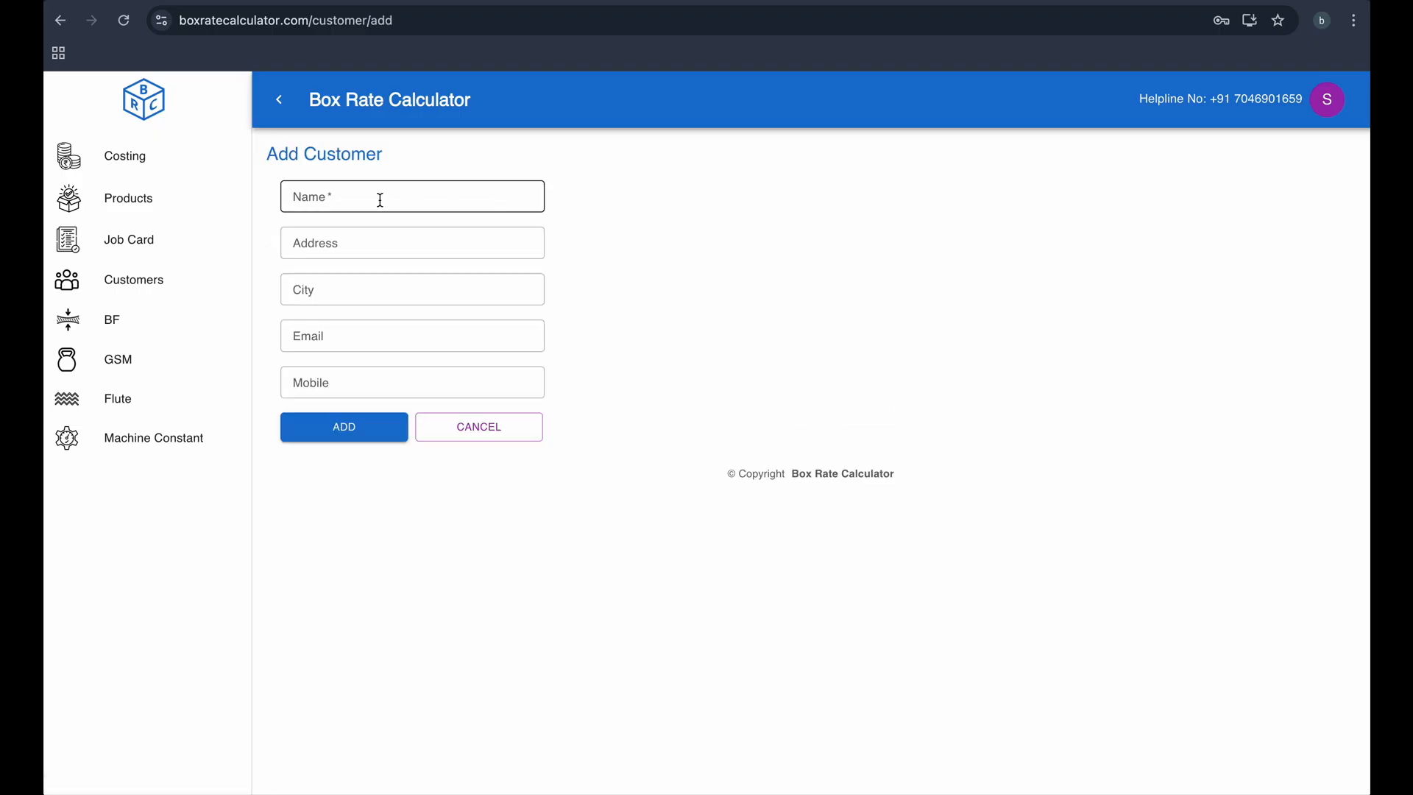
pyautogui.click(383, 198)
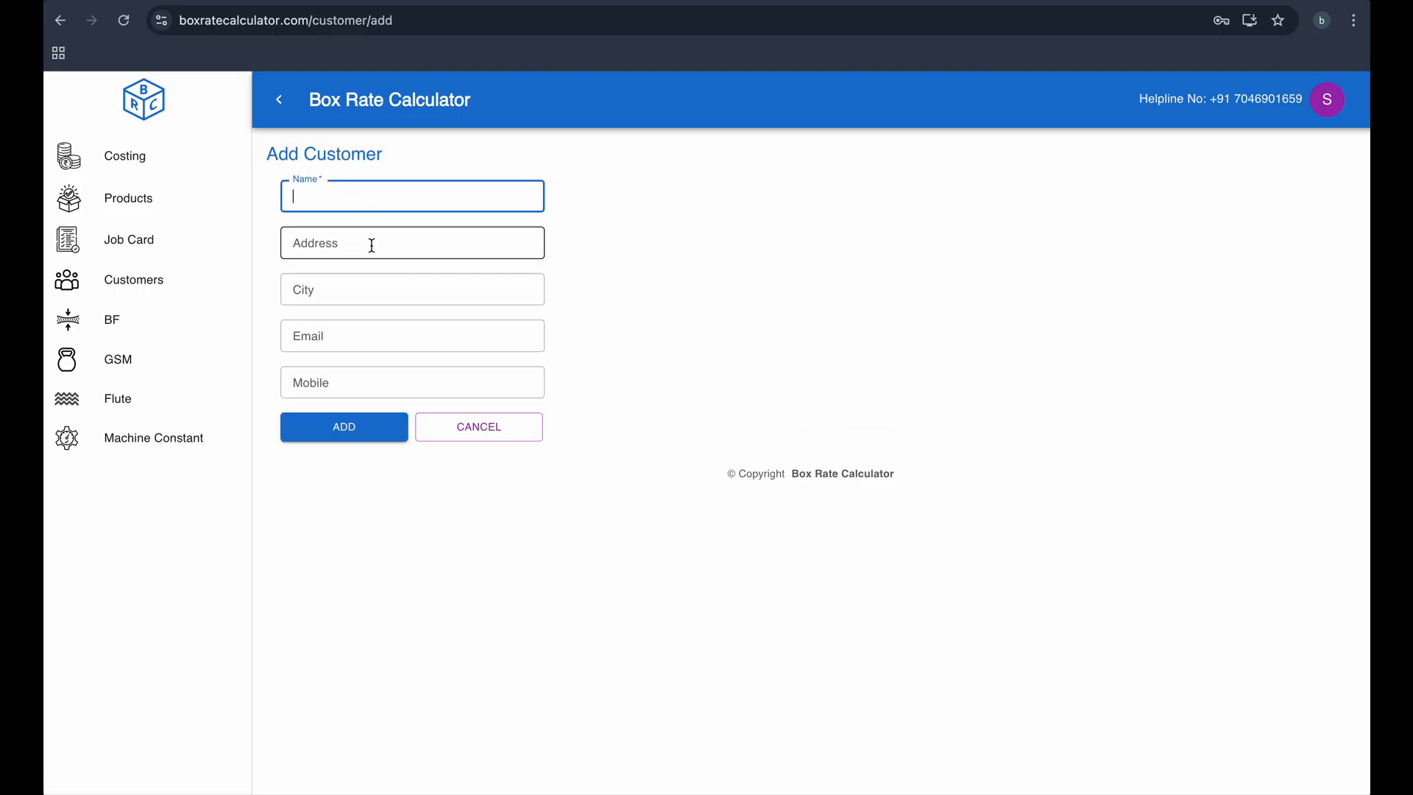
pyautogui.click(346, 241)
pyautogui.click(347, 293)
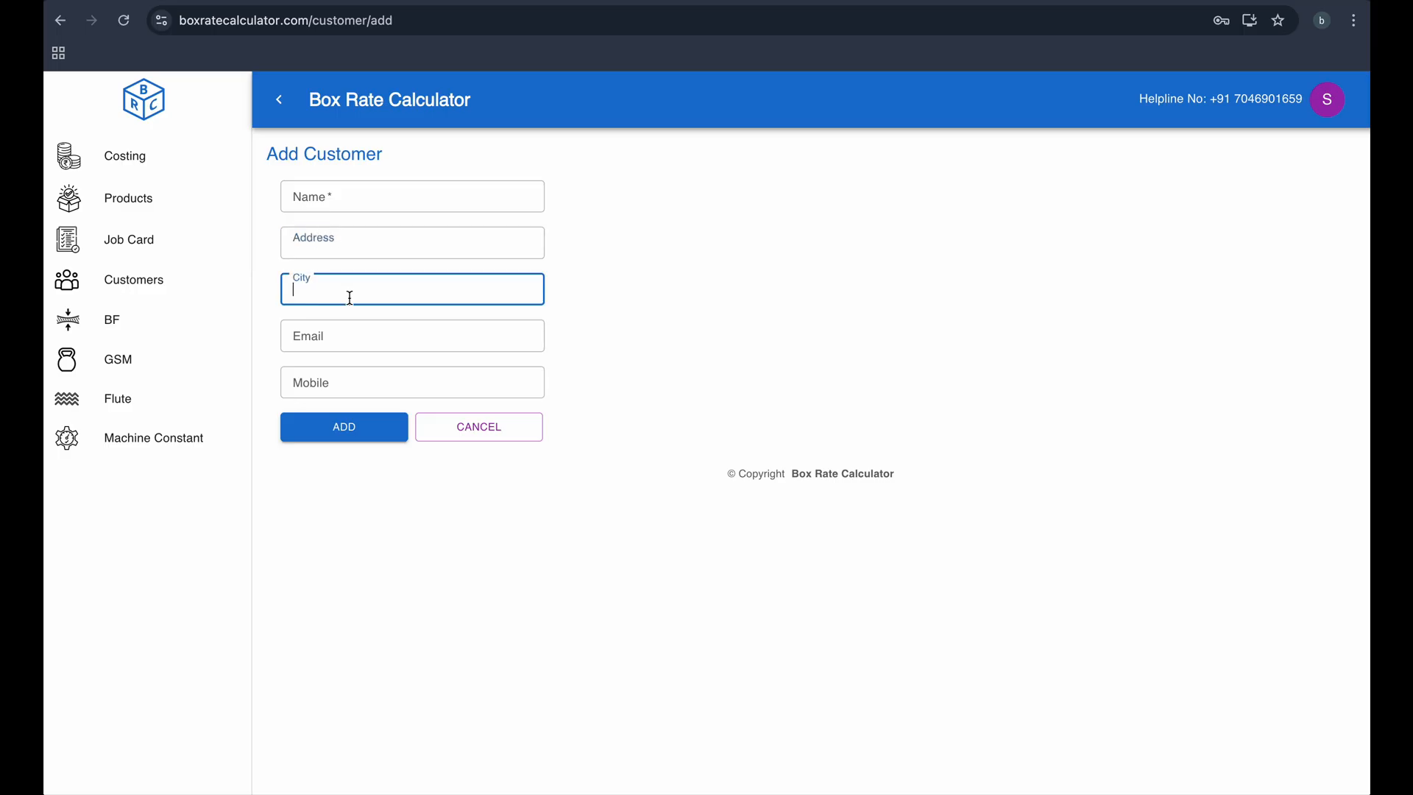
pyautogui.click(338, 340)
pyautogui.click(340, 387)
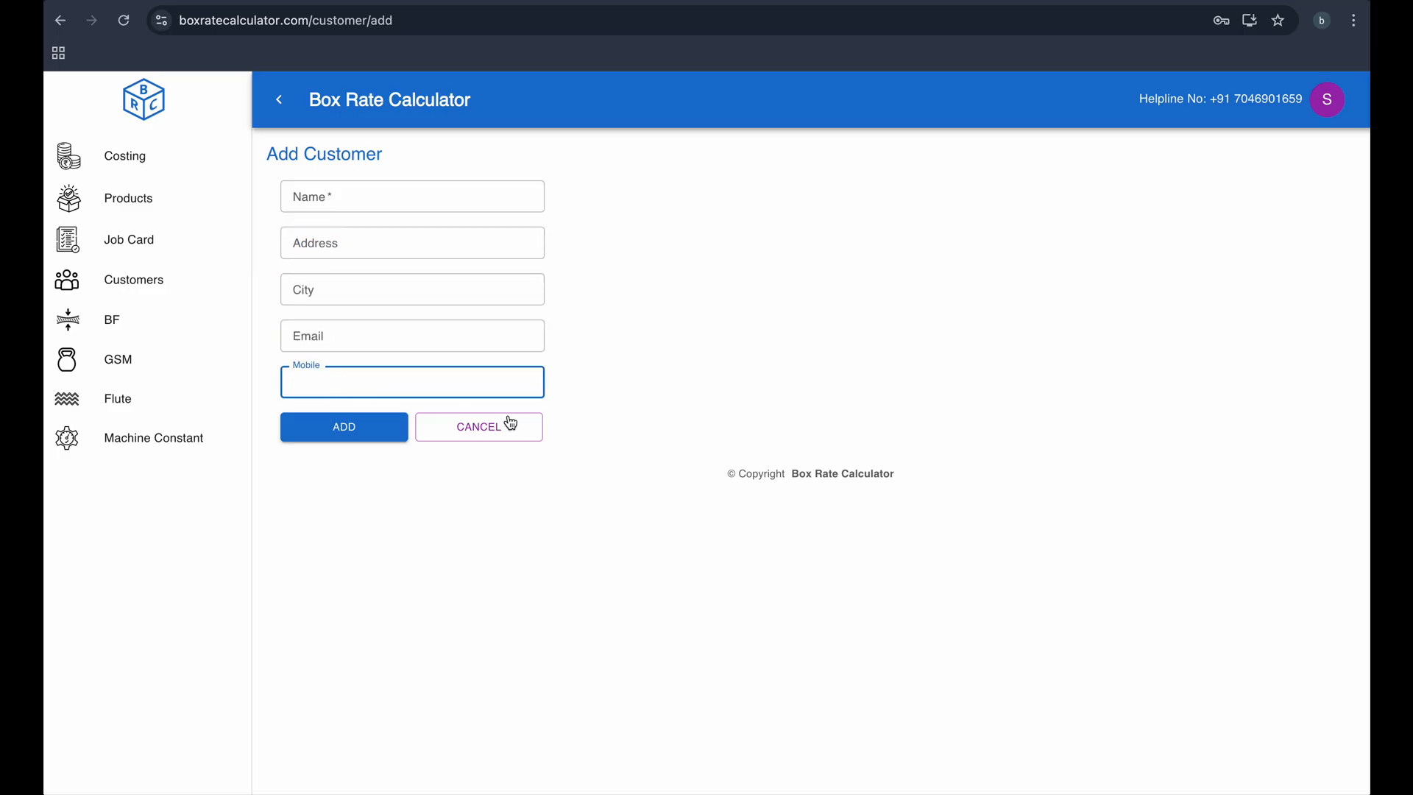
pyautogui.click(486, 439)
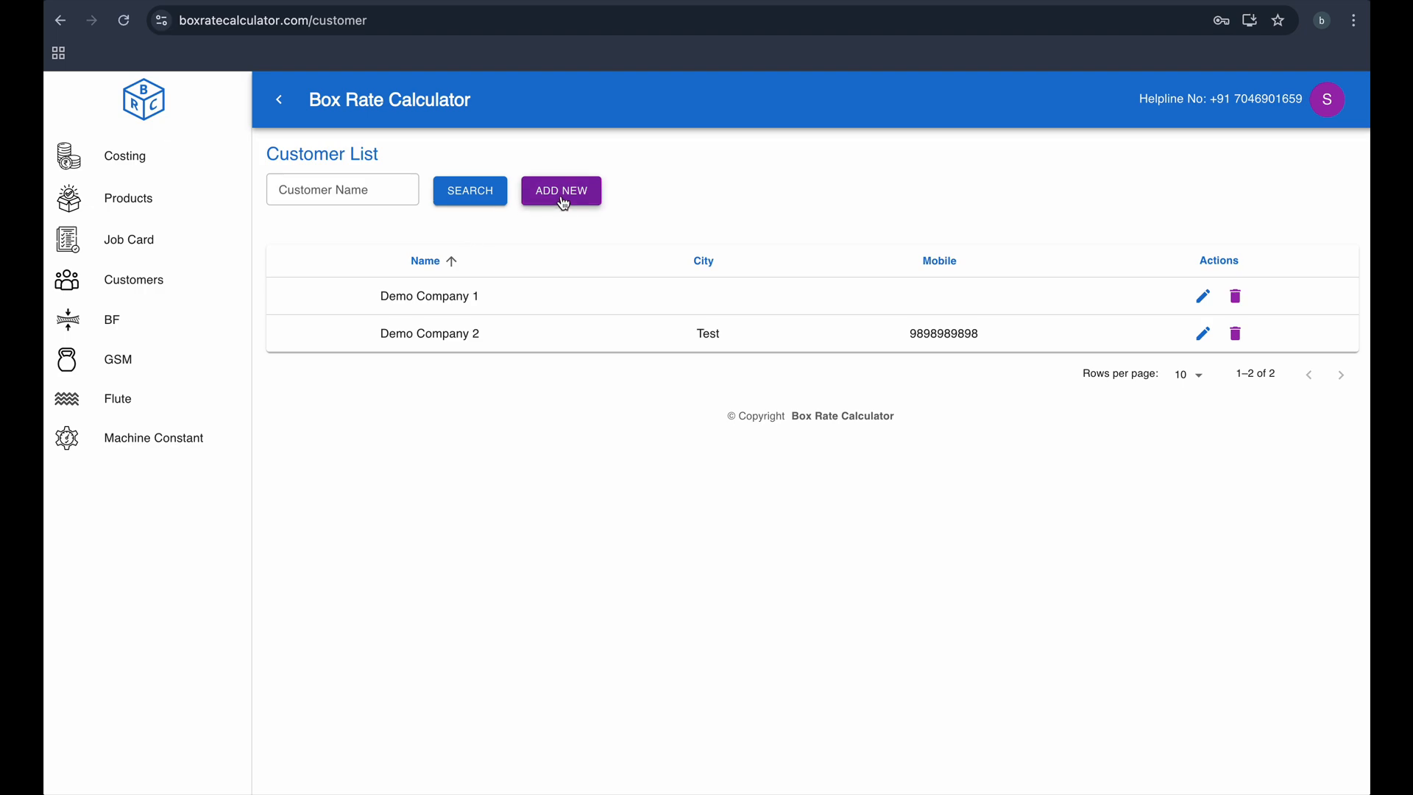
# Step: Start a new product for customer Demo Company 1 and name it ABC
pyautogui.click(181, 206)
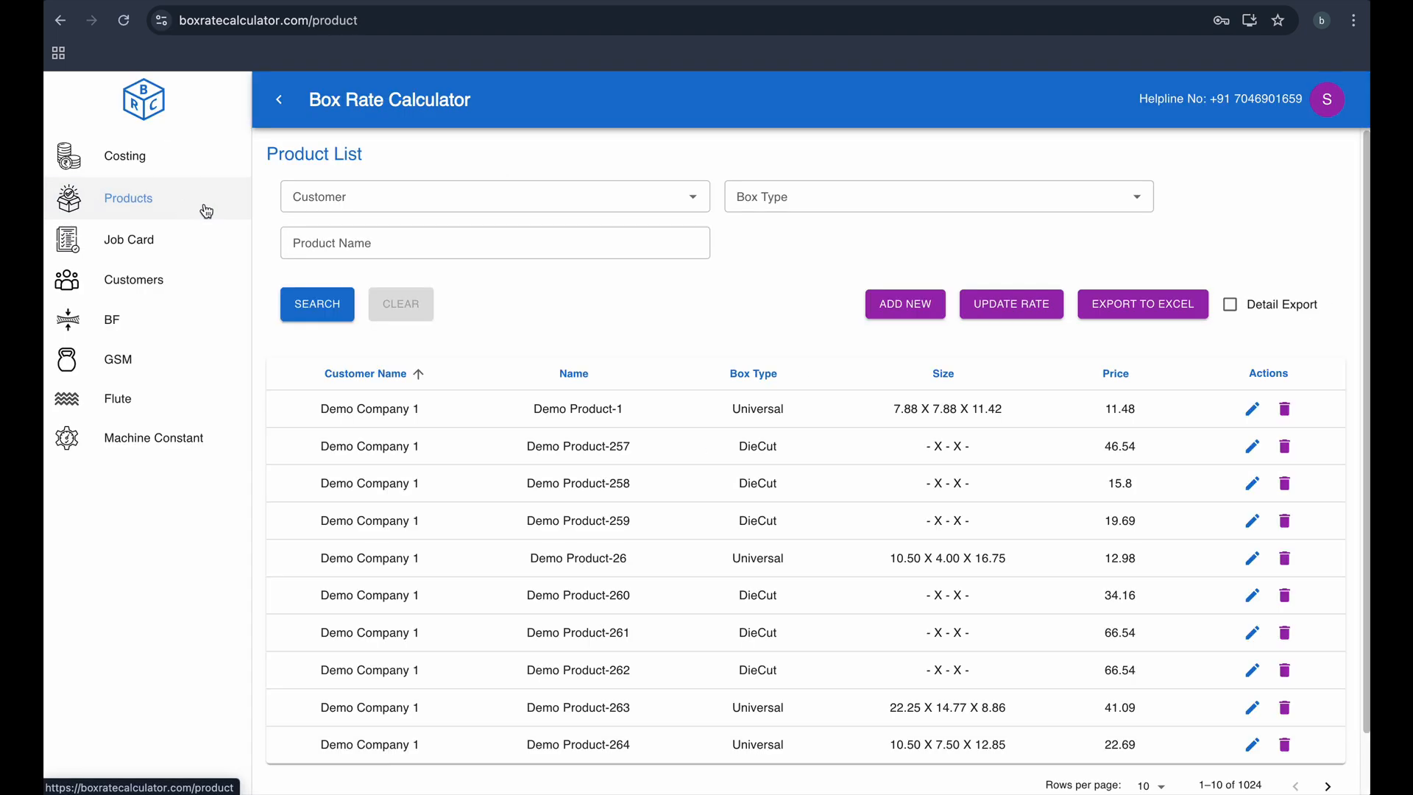
pyautogui.click(906, 310)
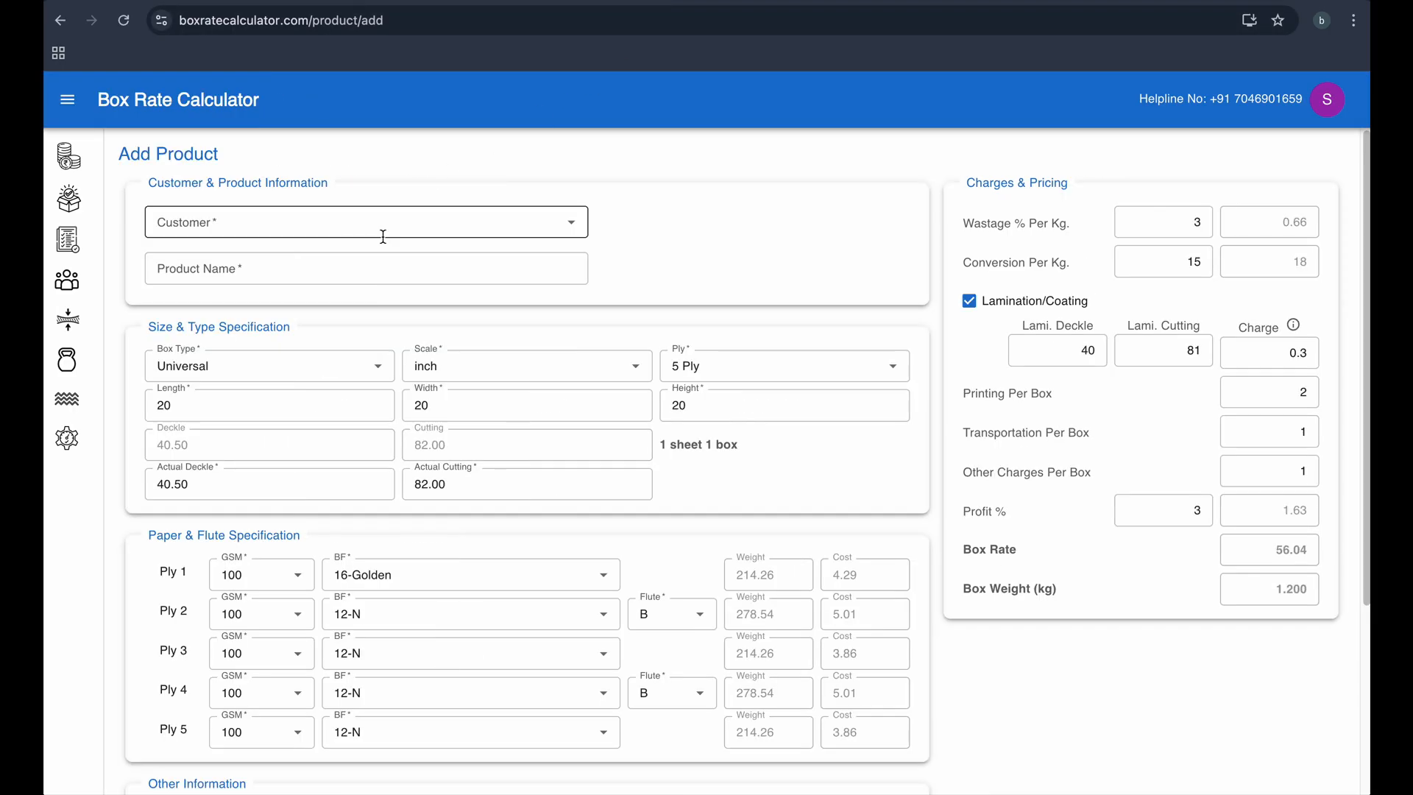
pyautogui.click(383, 234)
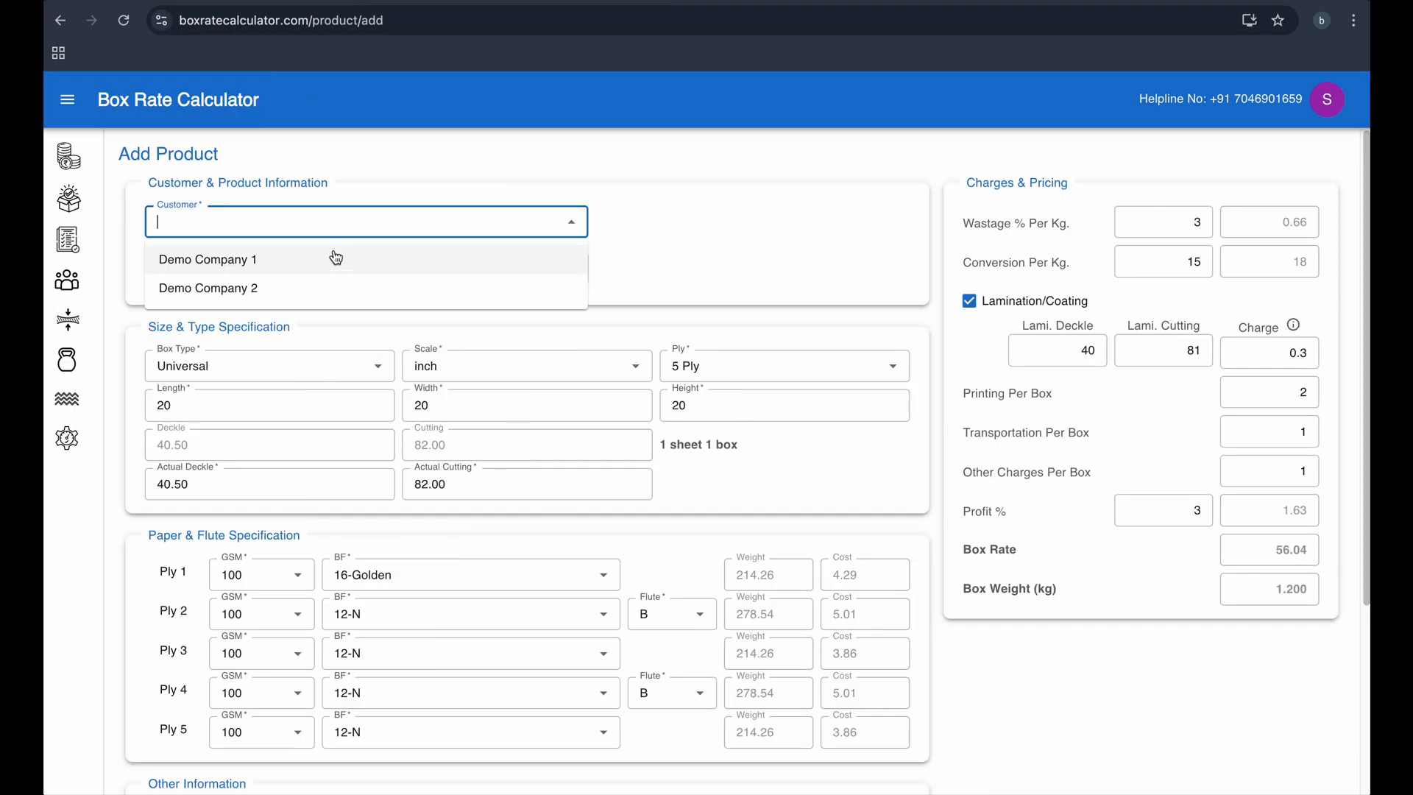
pyautogui.click(337, 258)
pyautogui.click(324, 267)
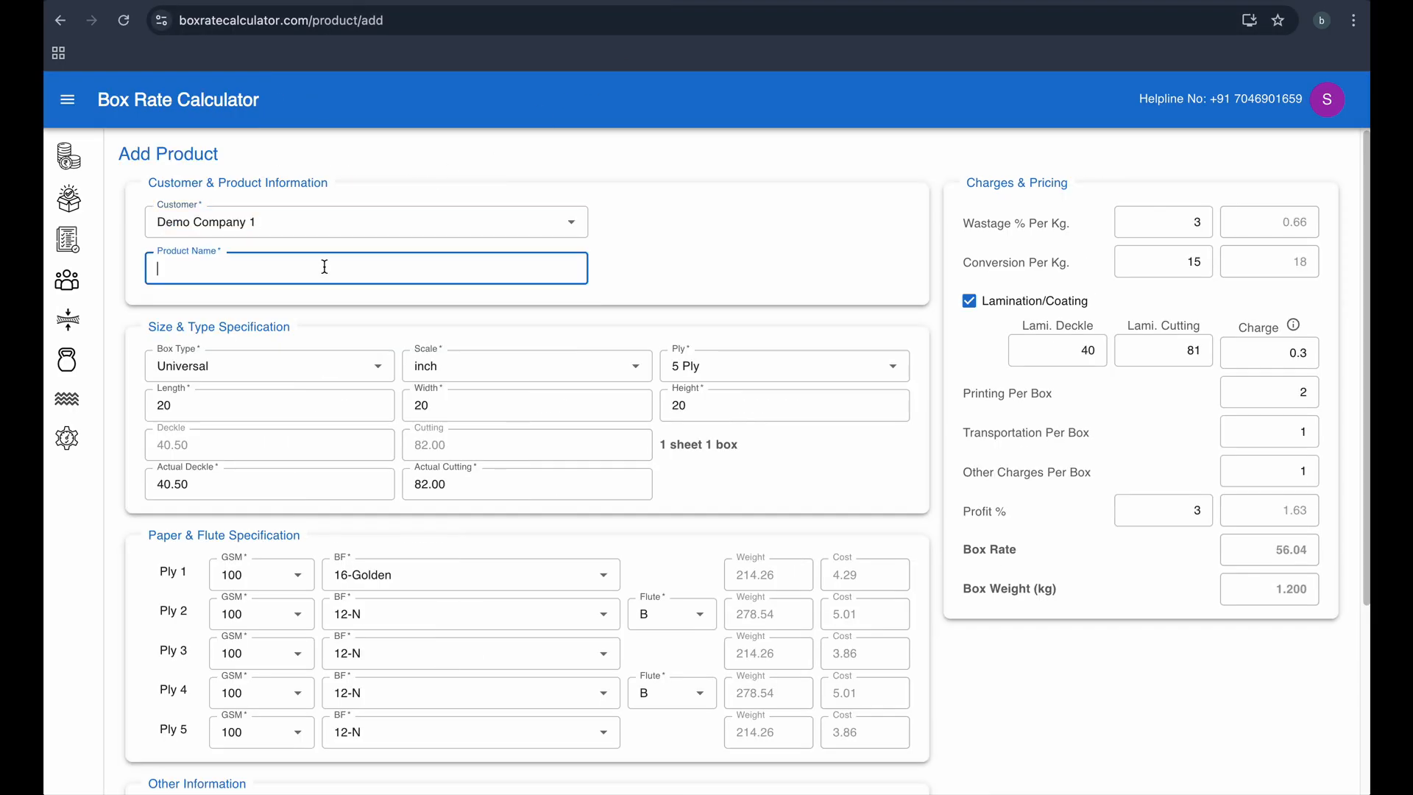
pyautogui.write('ABC')
# Step: Set the product's number of boxes in a bundle to 10 and its joint type to Pin
pyautogui.scroll(-2, 495, 764)
pyautogui.scroll(-3, 473, 722)
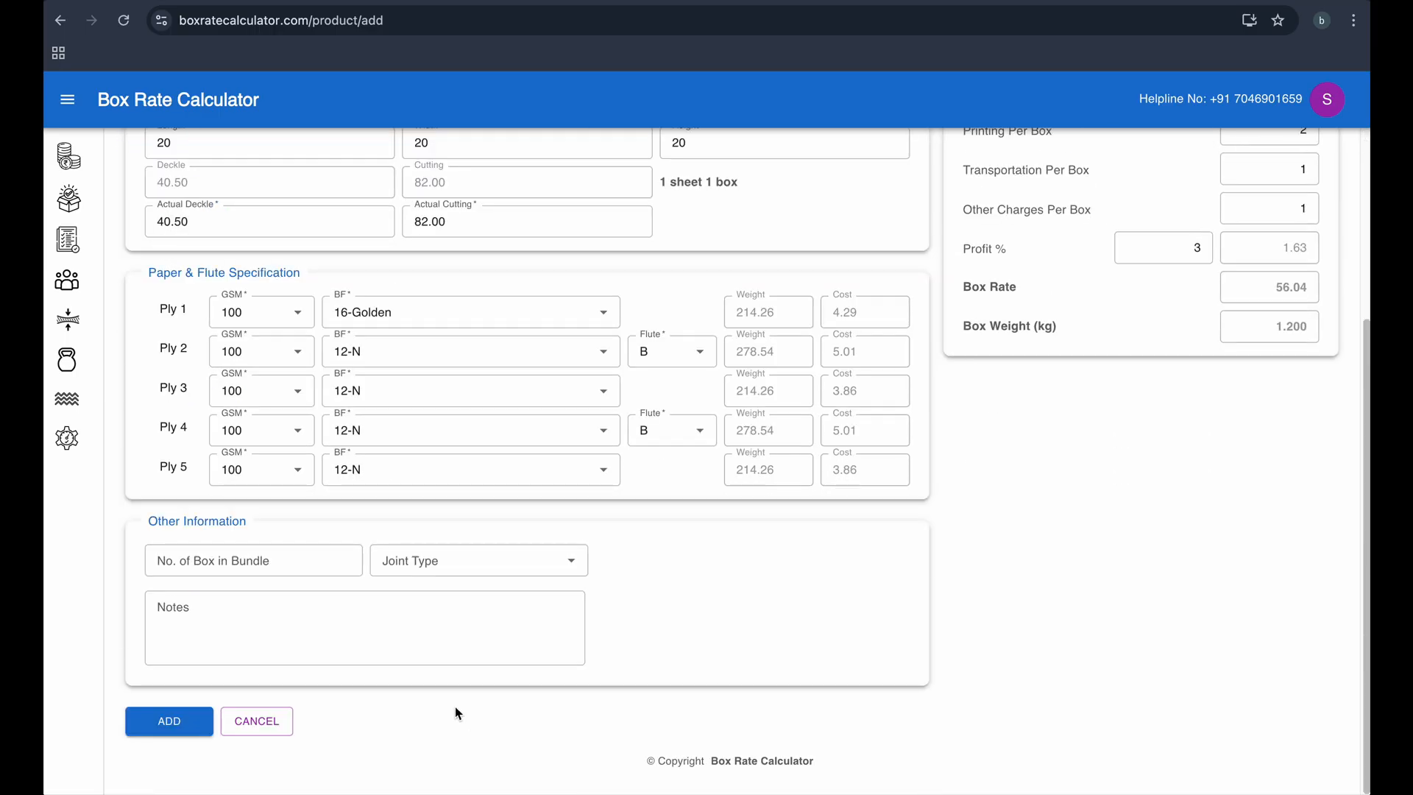
pyautogui.click(258, 562)
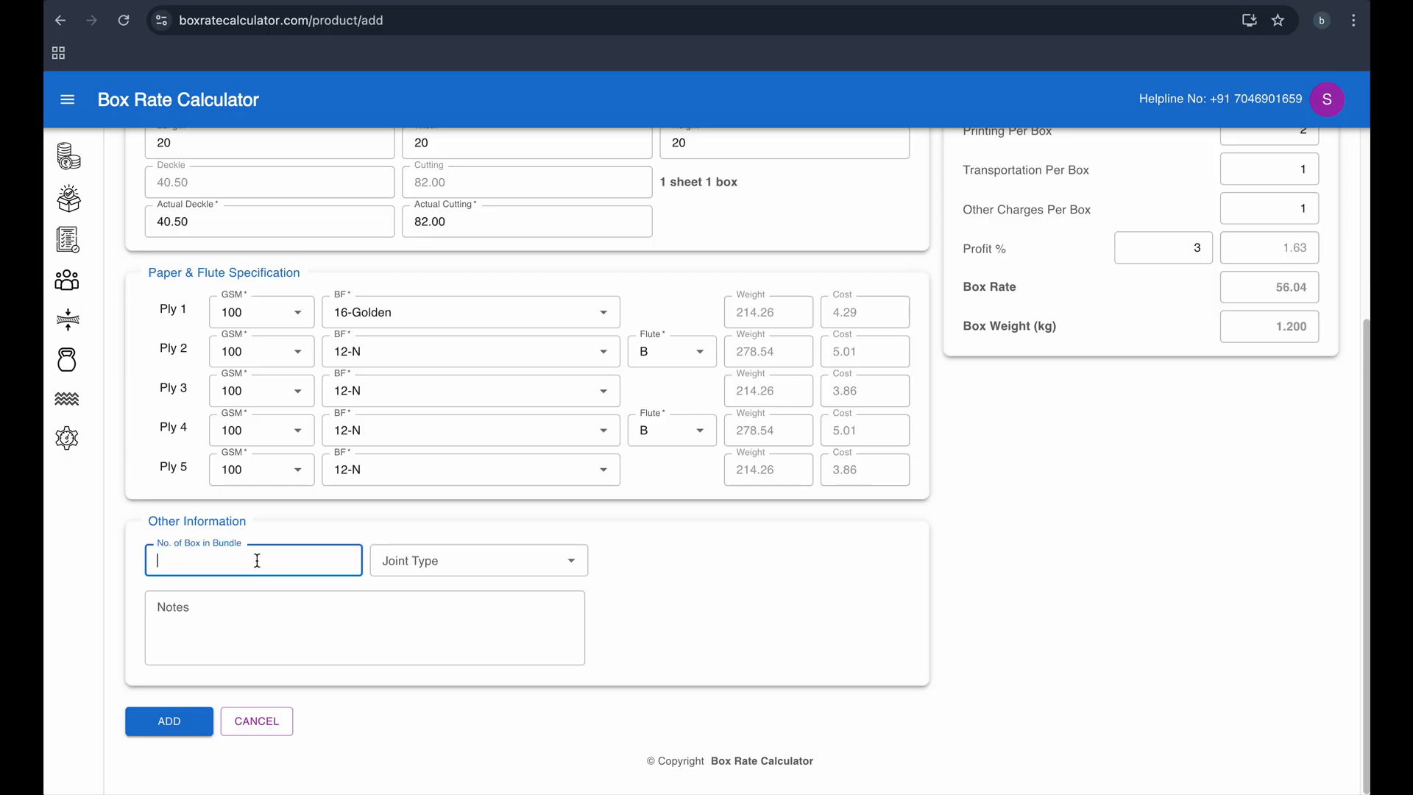
pyautogui.write('10')
pyautogui.click(465, 561)
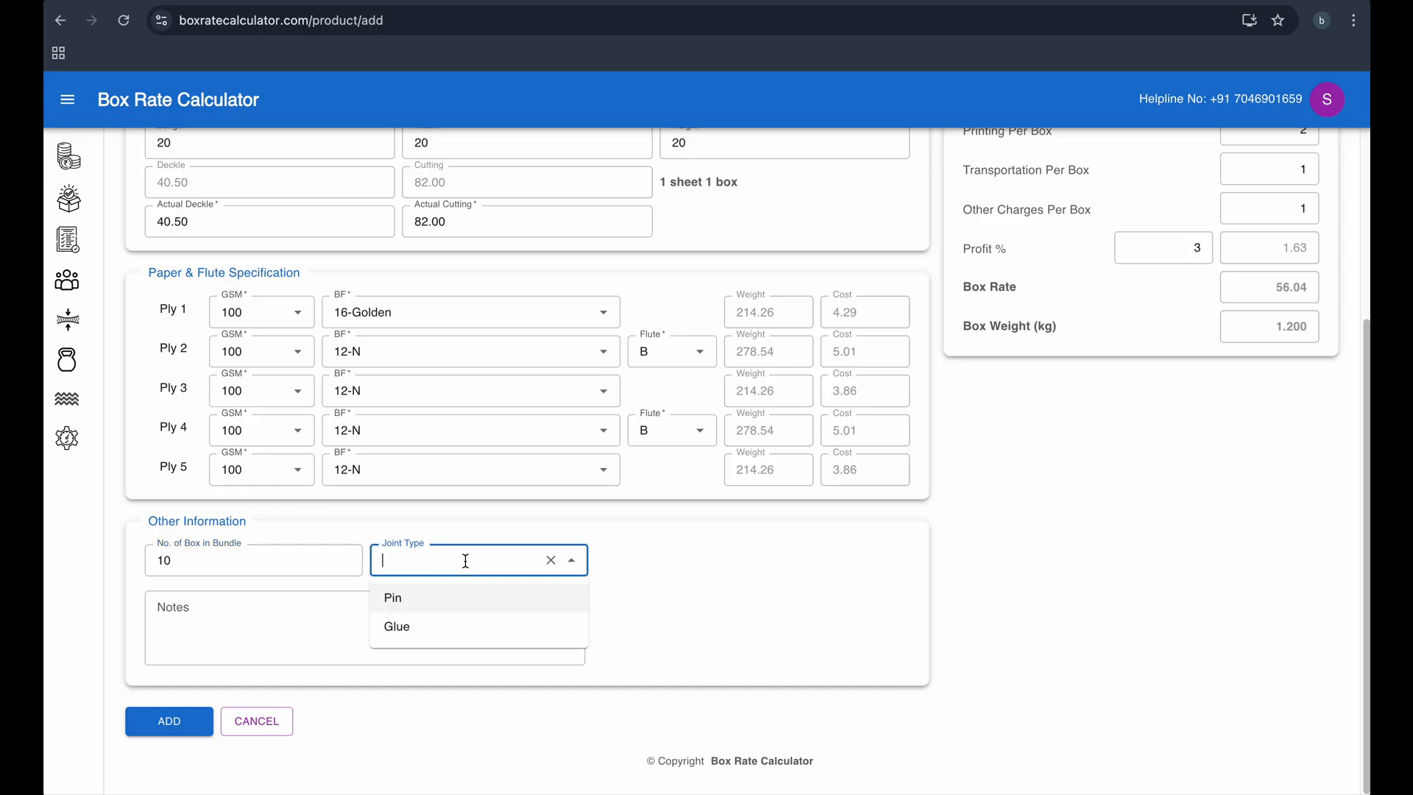
pyautogui.click(408, 612)
# Step: Enter "Take care of printing." as the product's notes and add the product
pyautogui.click(287, 619)
pyautogui.write('T')
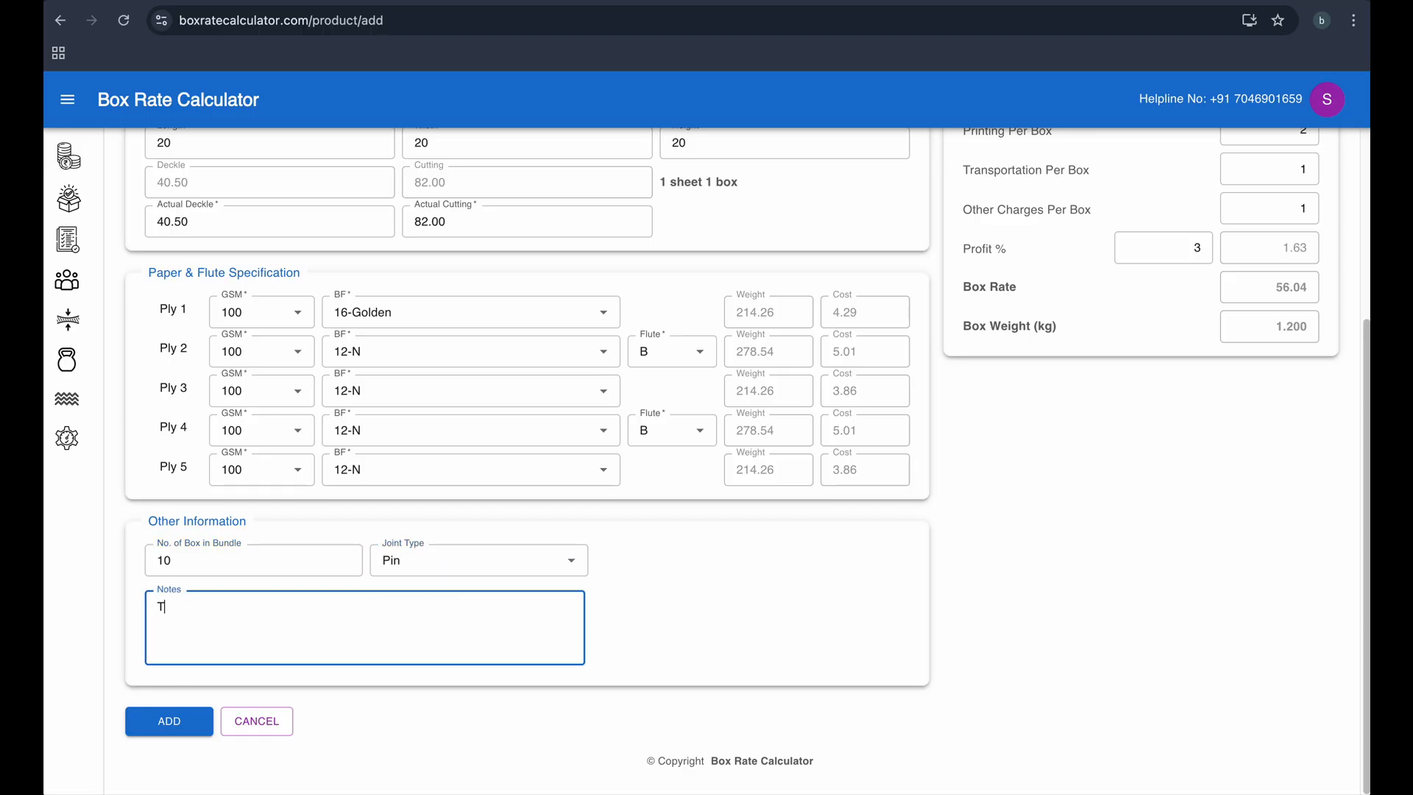
pyautogui.write('ake care of printing.')
pyautogui.scroll(2, 411, 645)
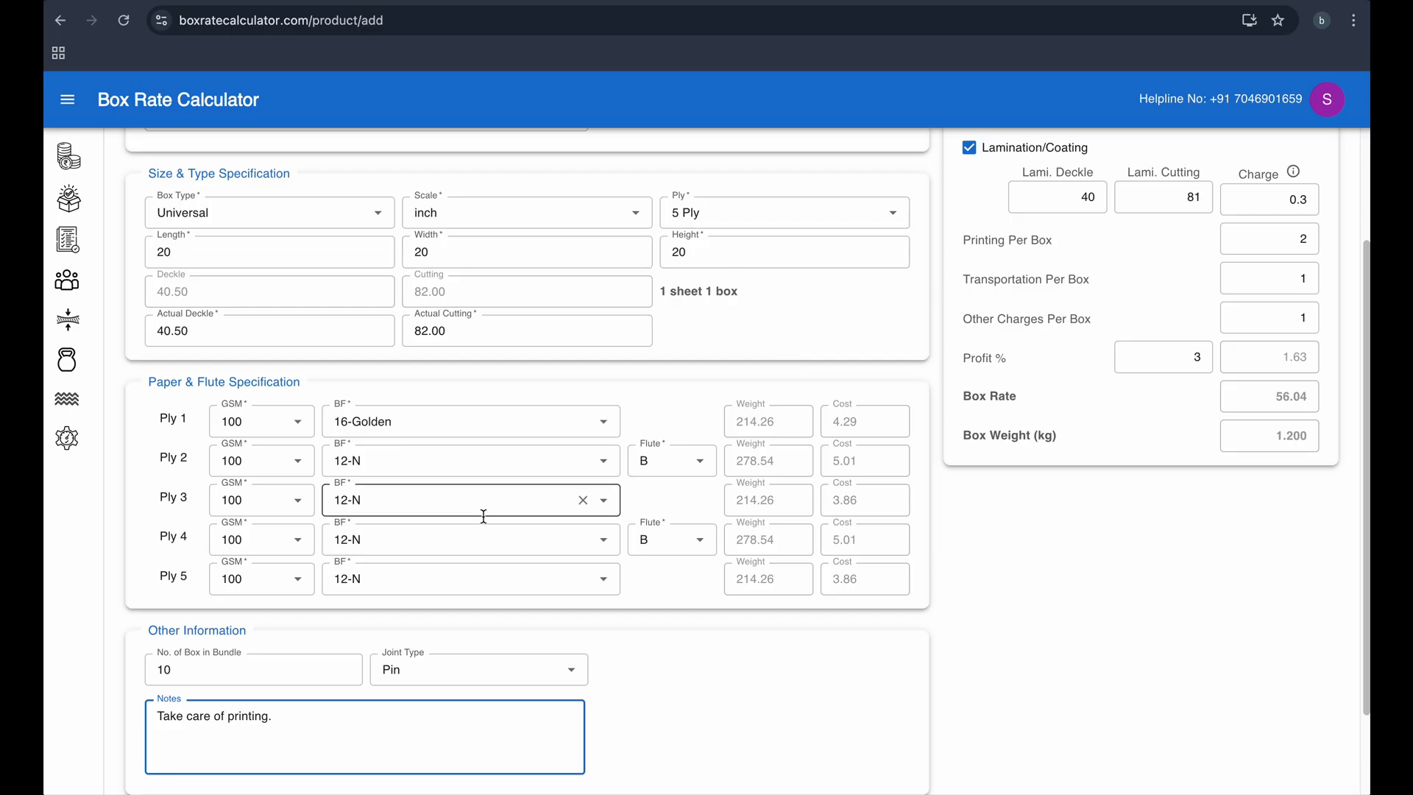
pyautogui.scroll(-2, 463, 568)
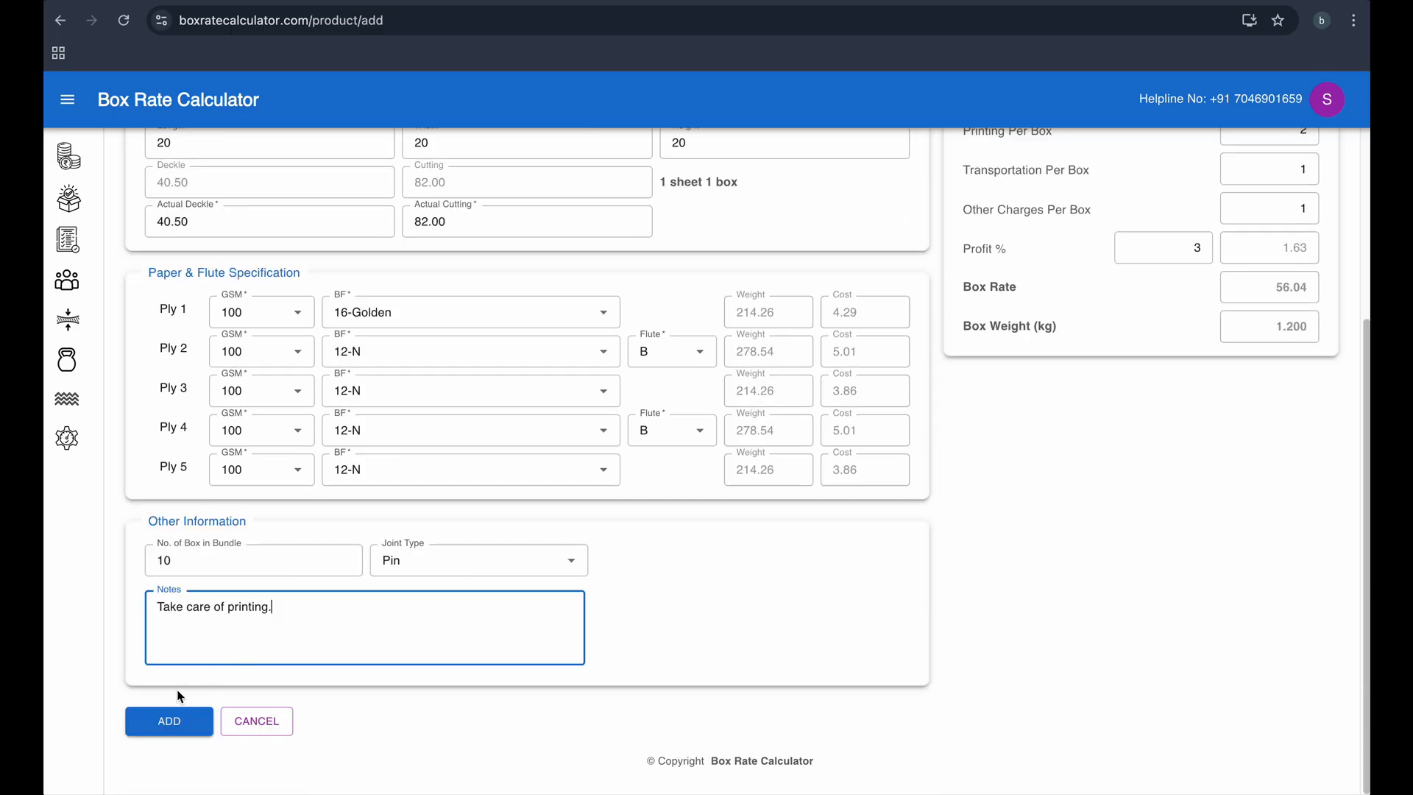
pyautogui.click(166, 735)
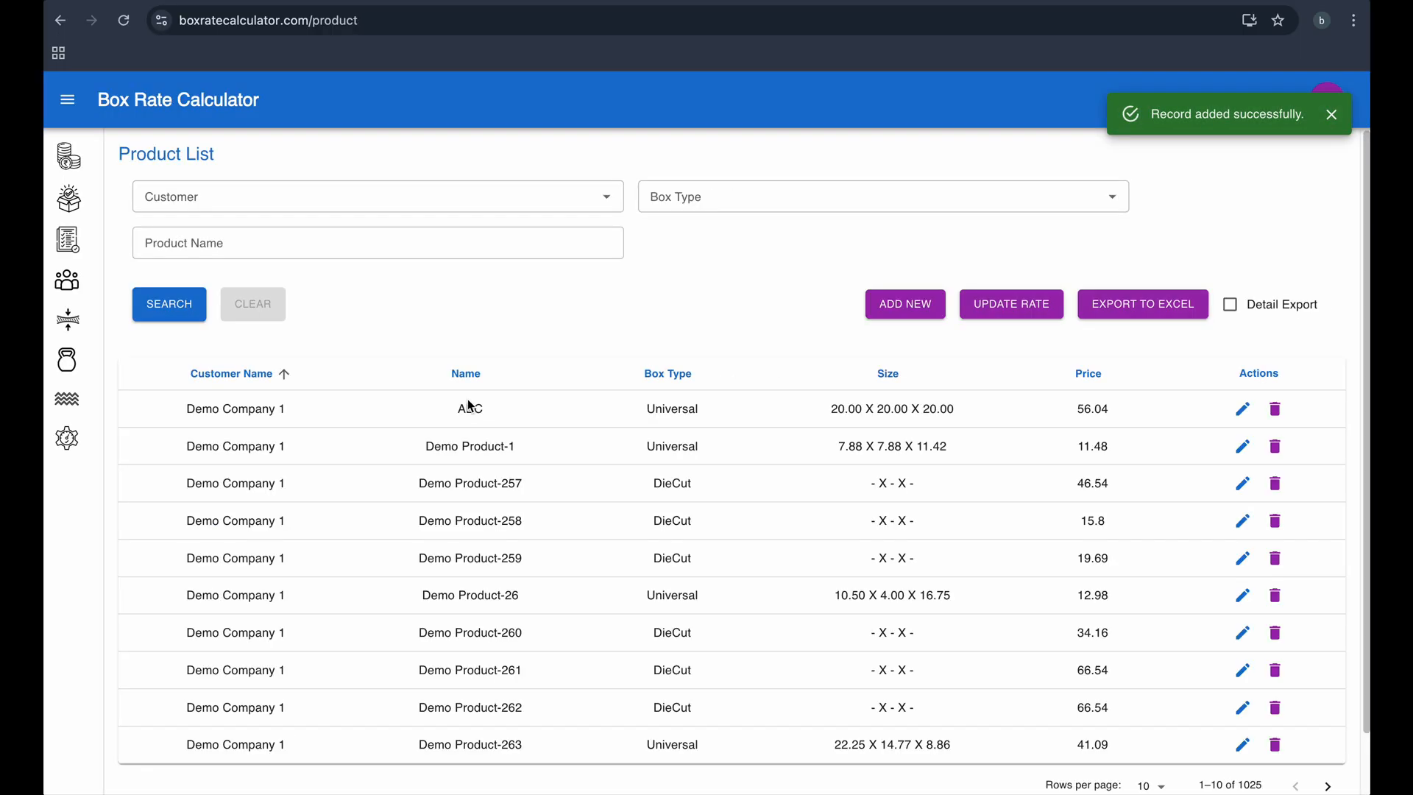
# Step: Review the saved details and pricing of product ABC and return to the product list
pyautogui.click(1244, 410)
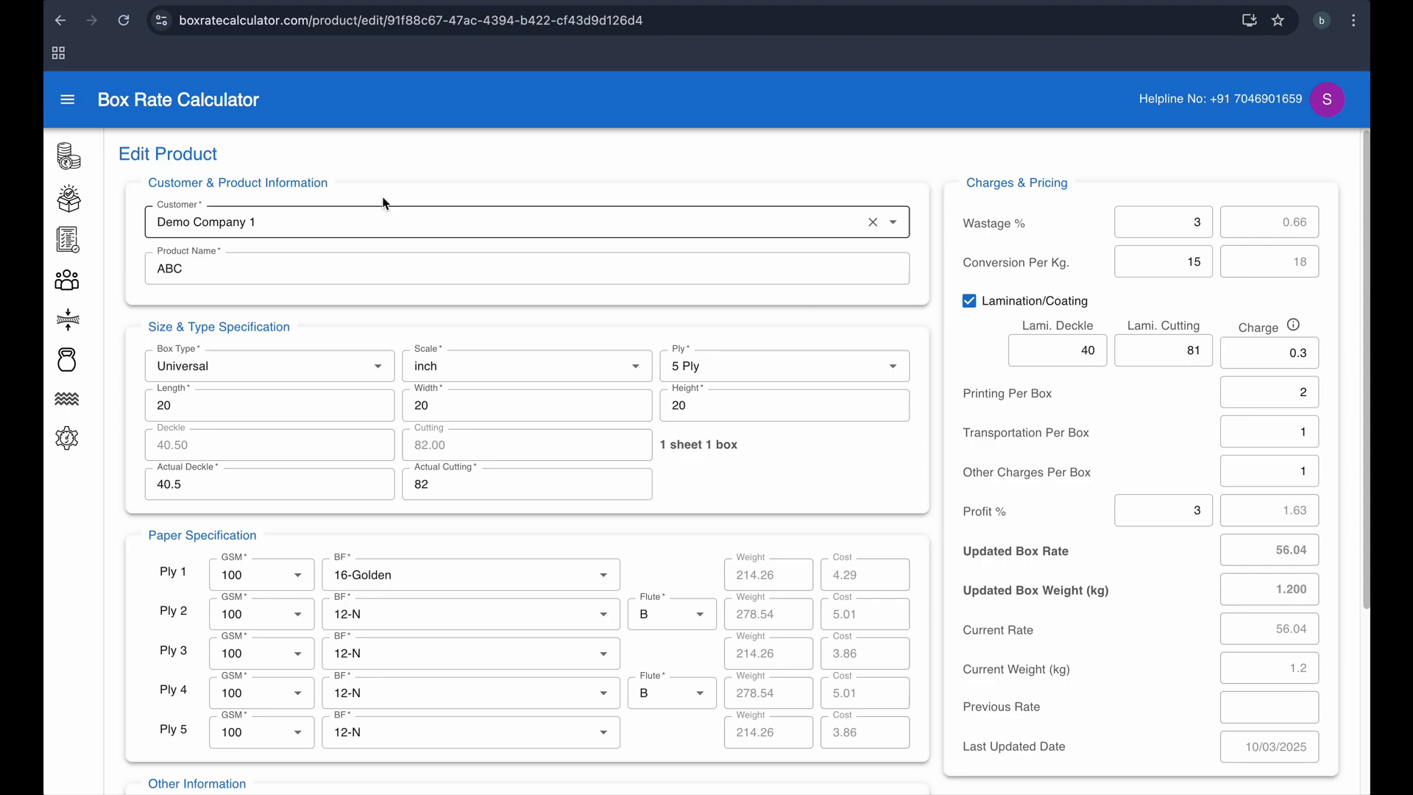
pyautogui.click(68, 198)
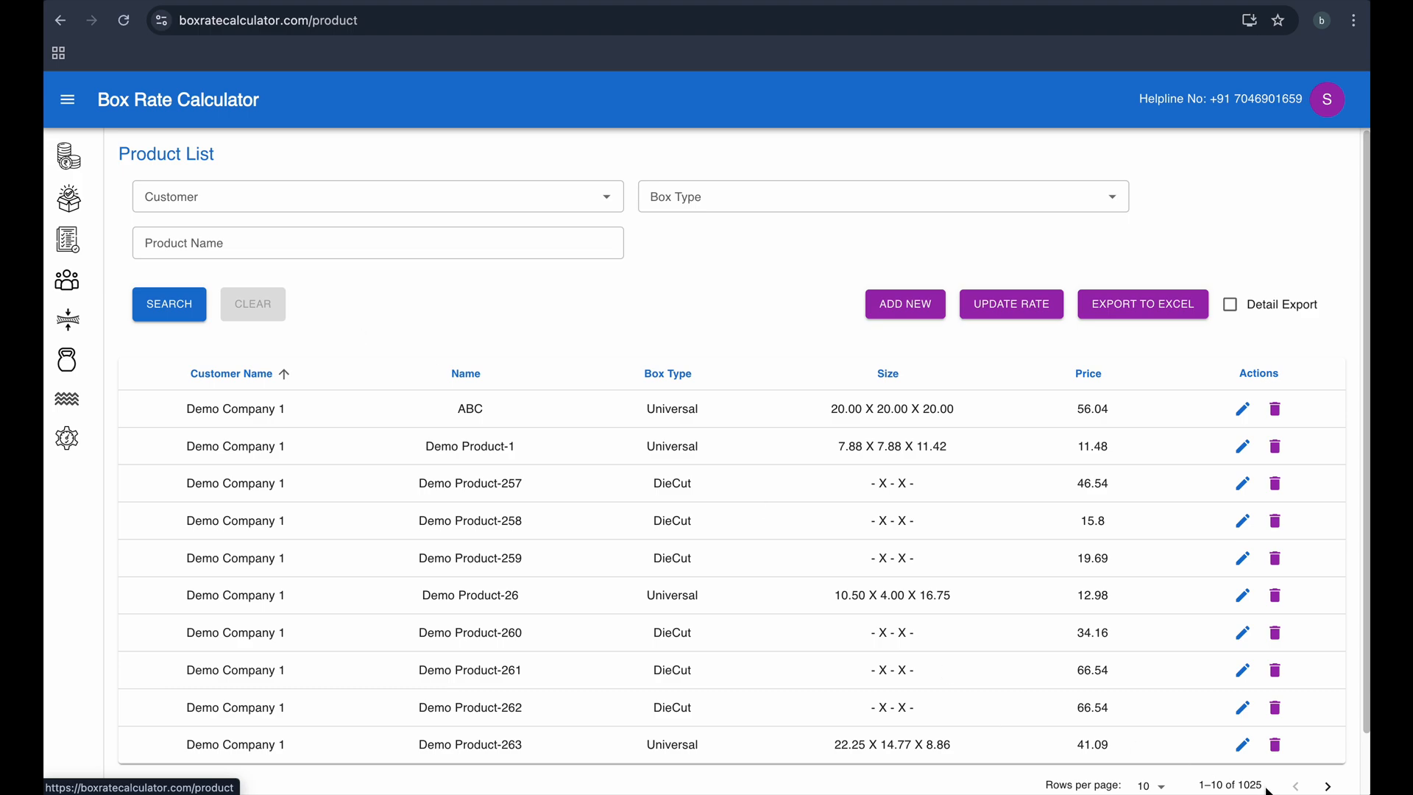
pyautogui.scroll(-1, 332, 312)
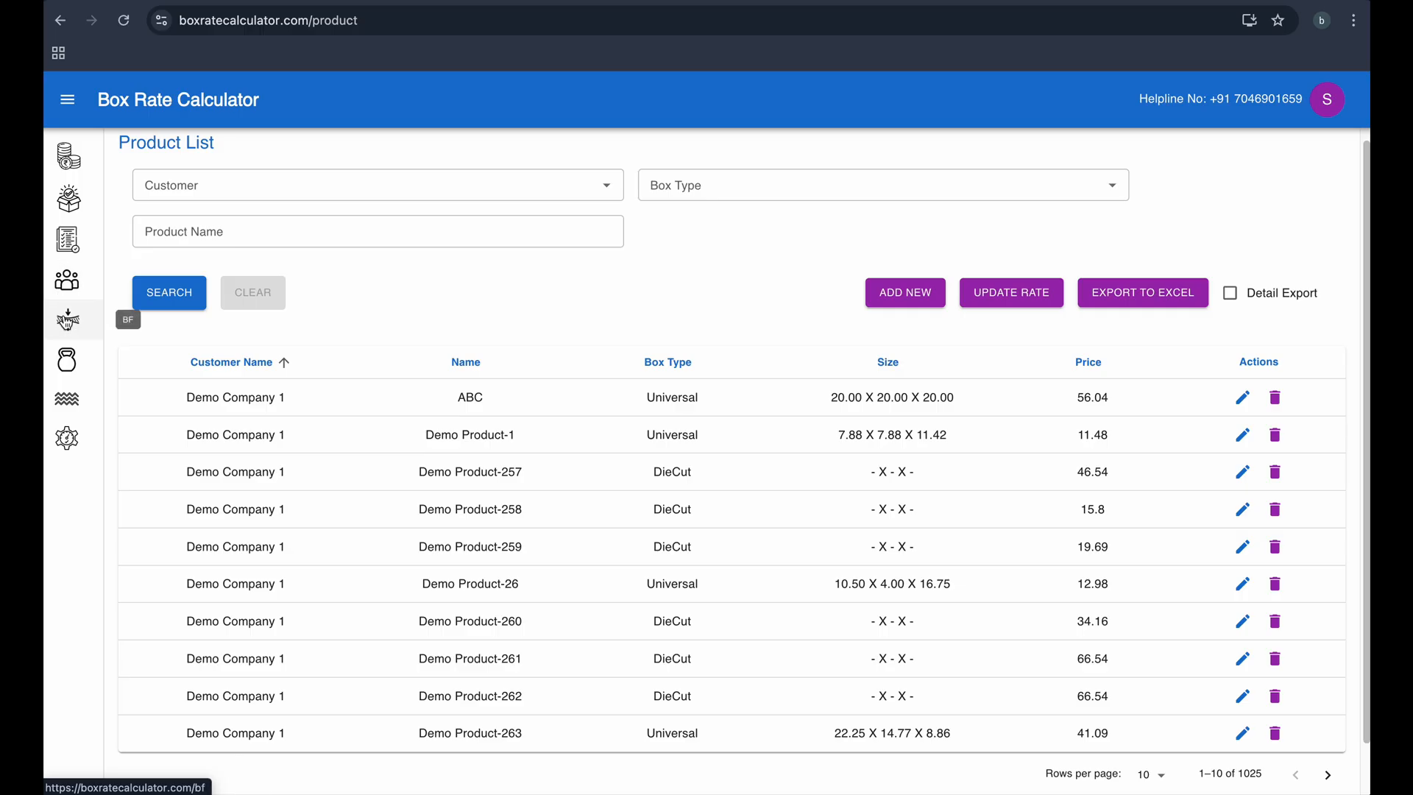
# Step: Set the rate of the 16-Golden BF to 21 and save it
pyautogui.click(68, 318)
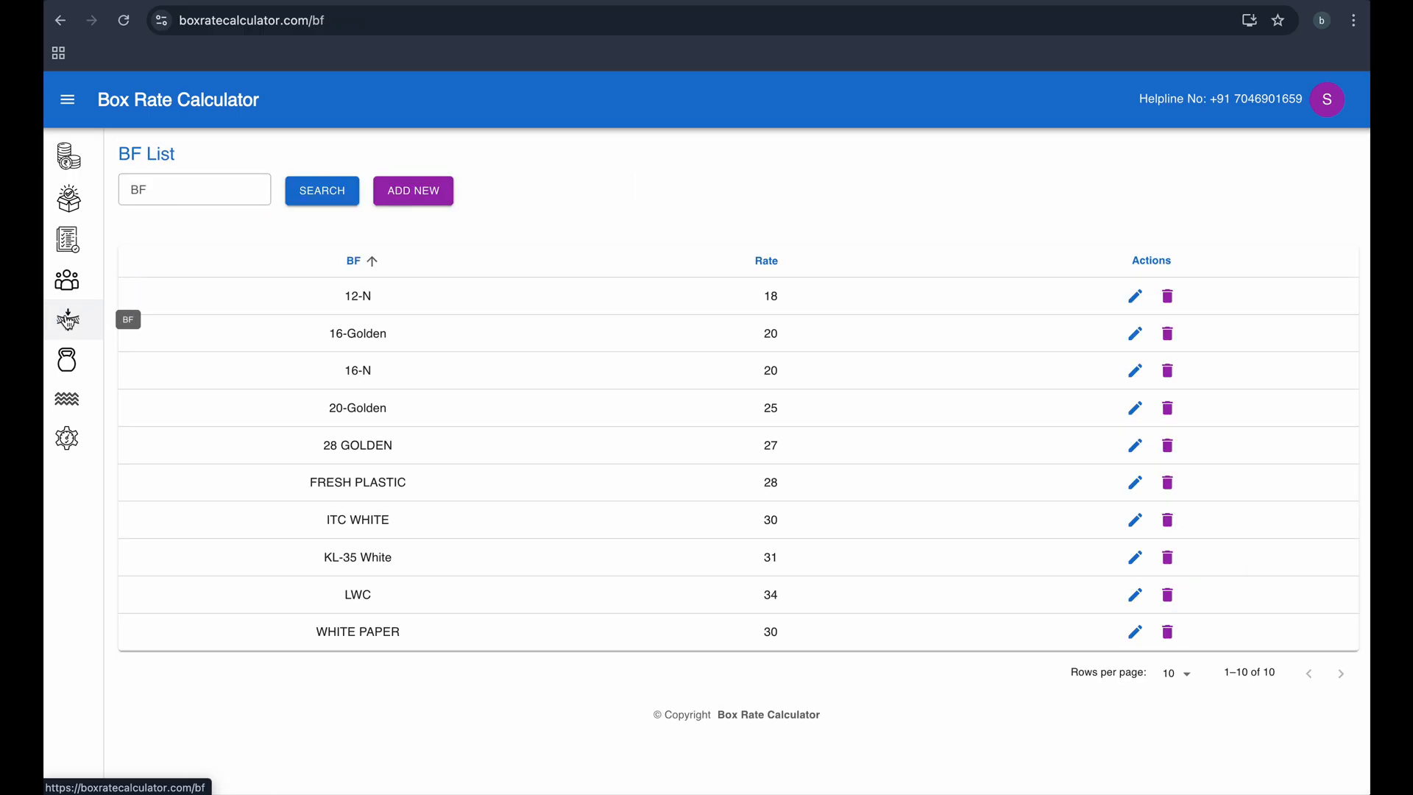
pyautogui.click(1135, 340)
pyautogui.click(274, 248)
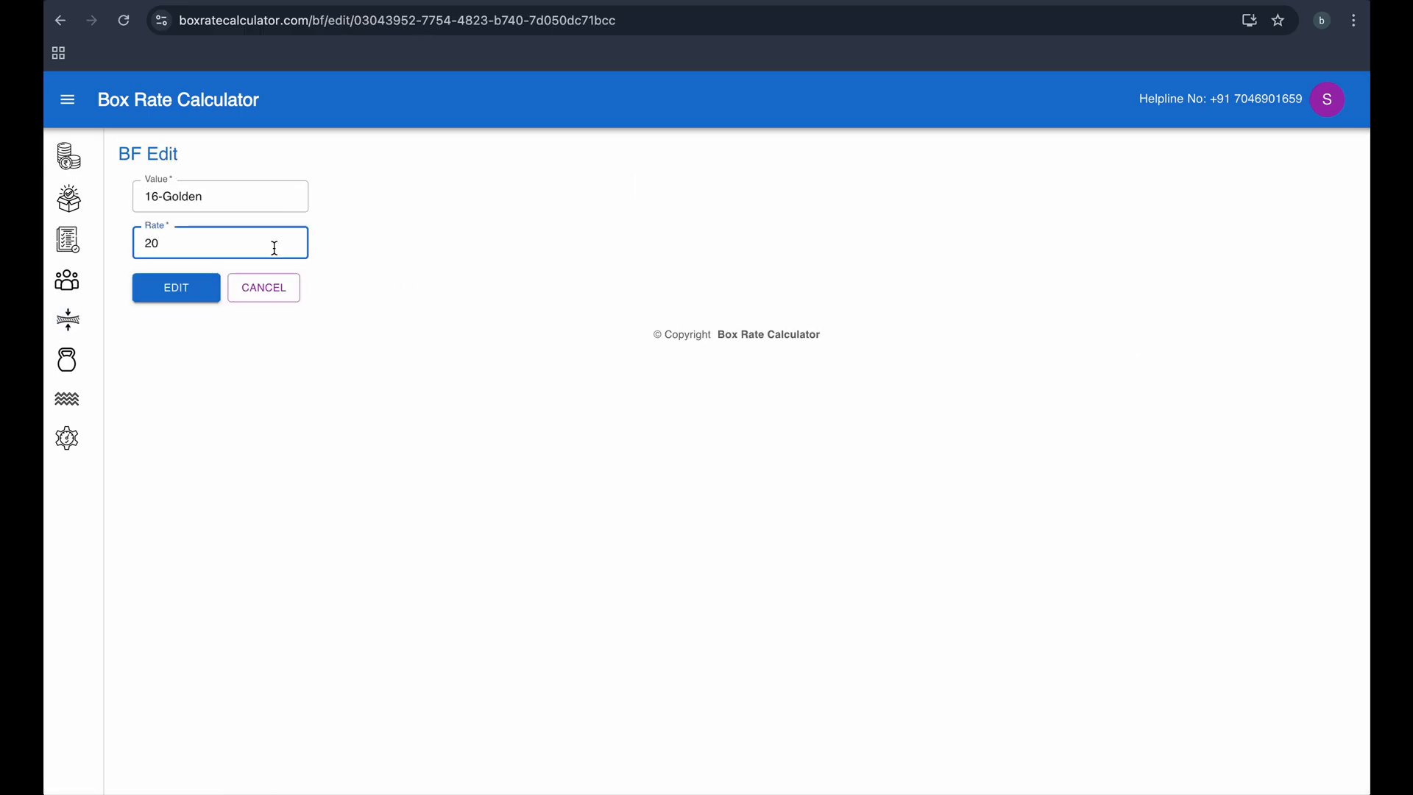
pyautogui.press('BackSpace')
pyautogui.write('1')
pyautogui.click(184, 286)
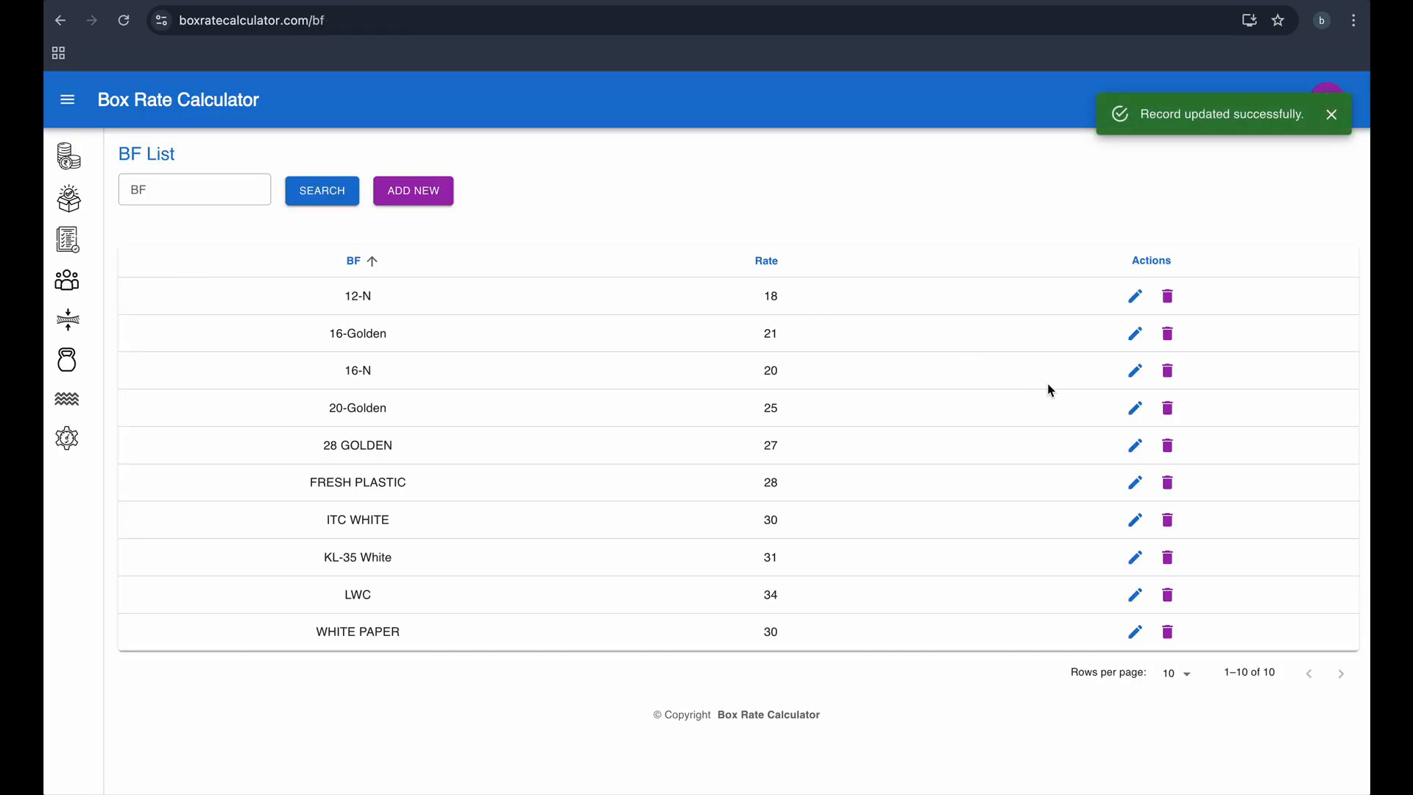
# Step: Set the rate of the 16-N BF to 21 and save it
pyautogui.click(1136, 371)
pyautogui.click(286, 248)
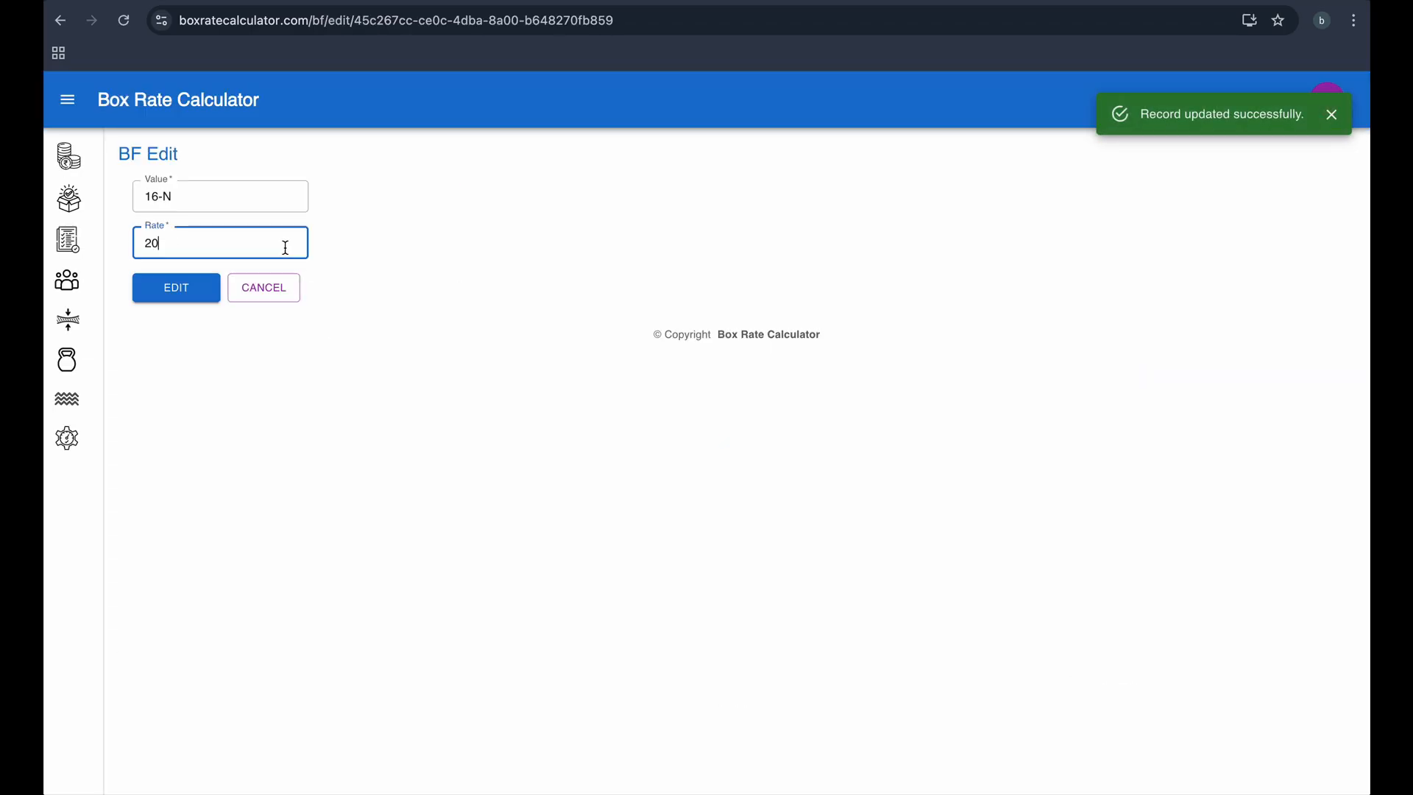
pyautogui.press('BackSpace')
pyautogui.write('1')
pyautogui.click(196, 288)
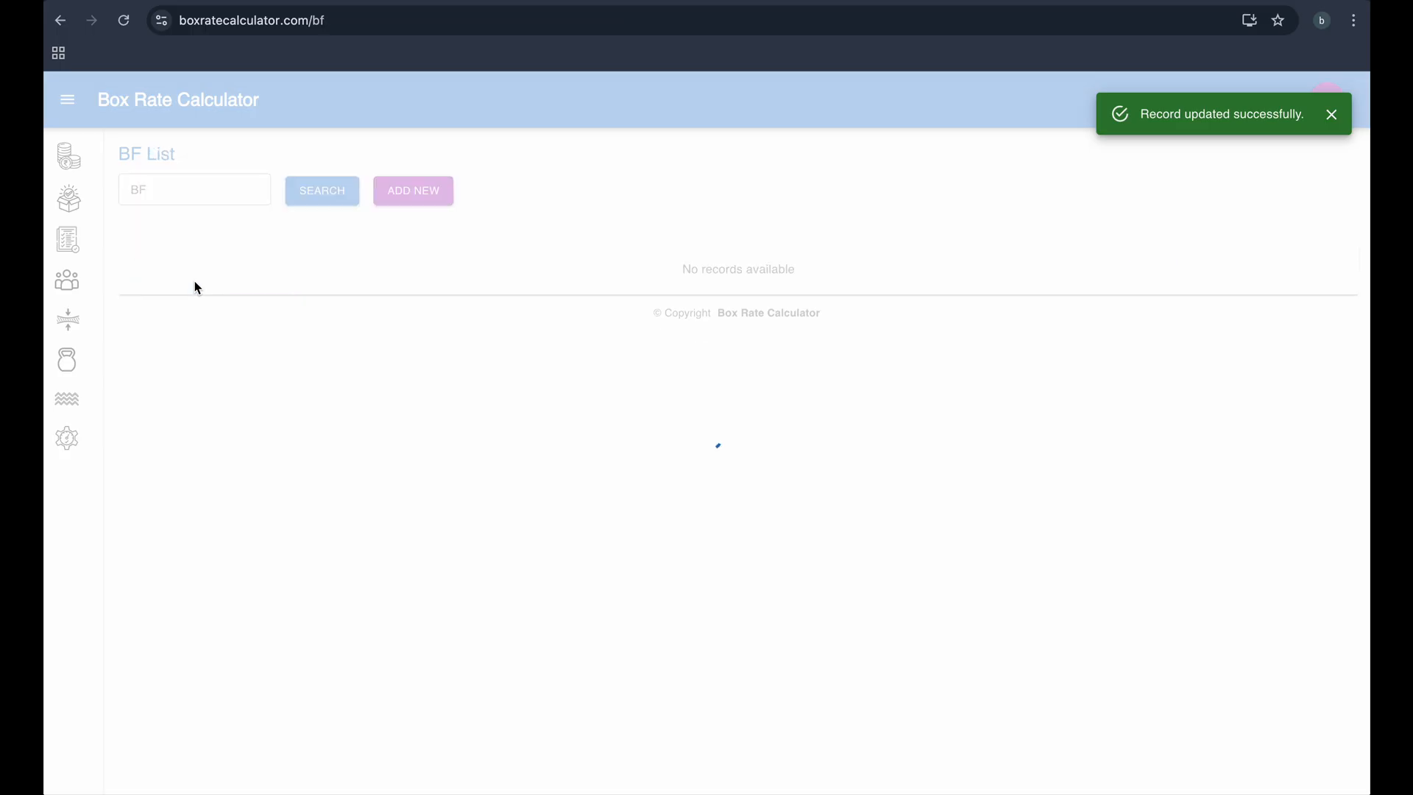
# Step: Set the rate of the 12-N BF to 19 and save it
pyautogui.click(1136, 296)
pyautogui.click(270, 248)
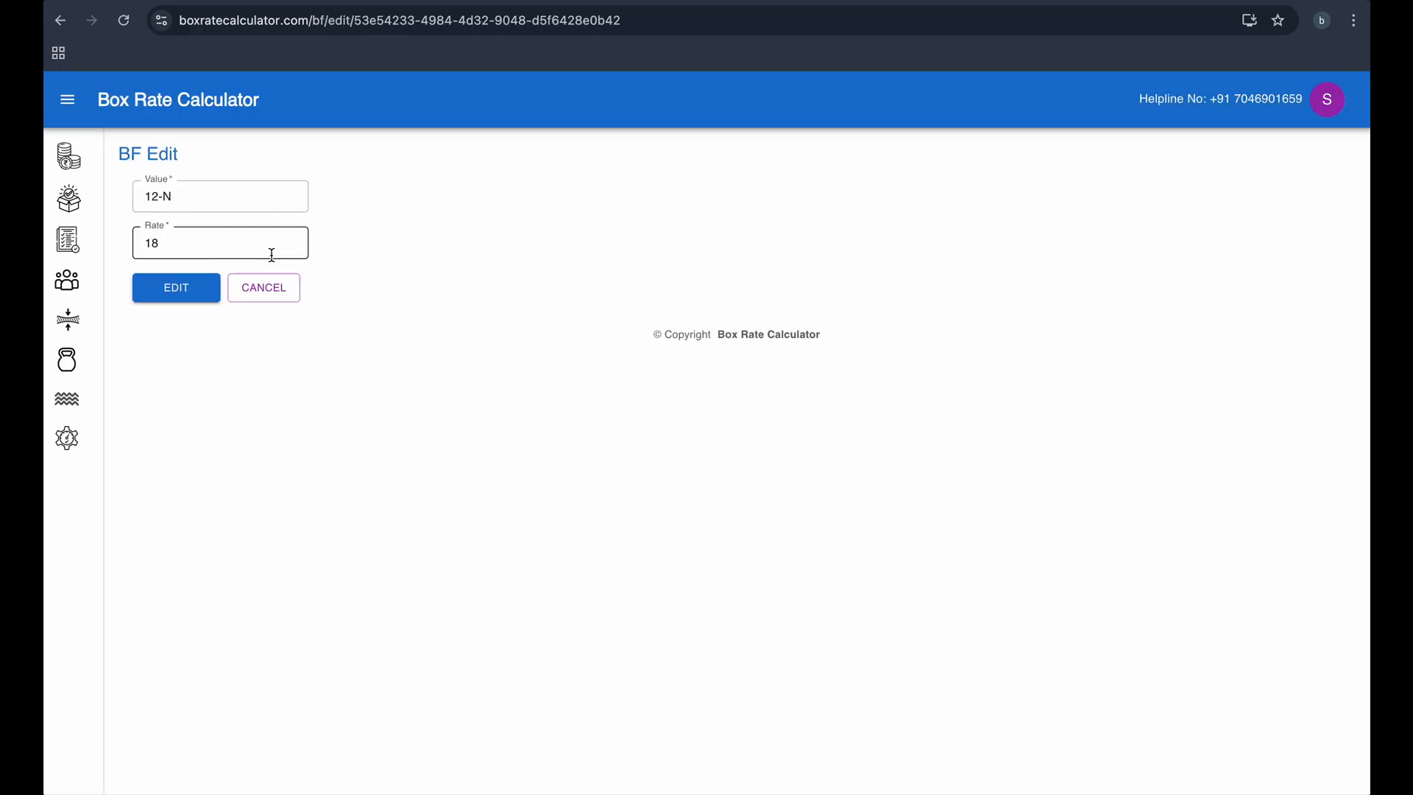
pyautogui.press('BackSpace')
pyautogui.write('9')
pyautogui.click(158, 288)
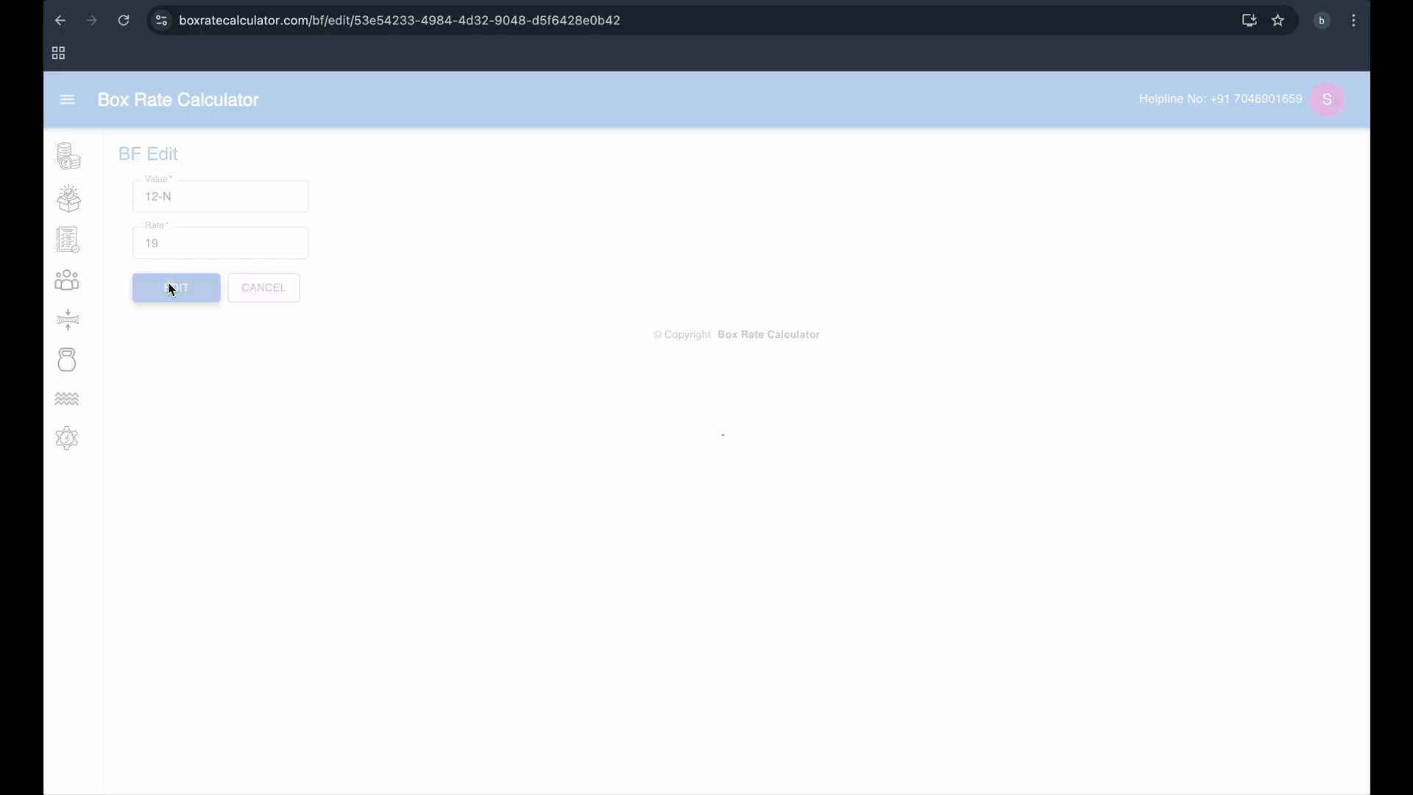
# Step: Filter the product list by customer Demo Company 1, review it and clear the filter
pyautogui.click(71, 198)
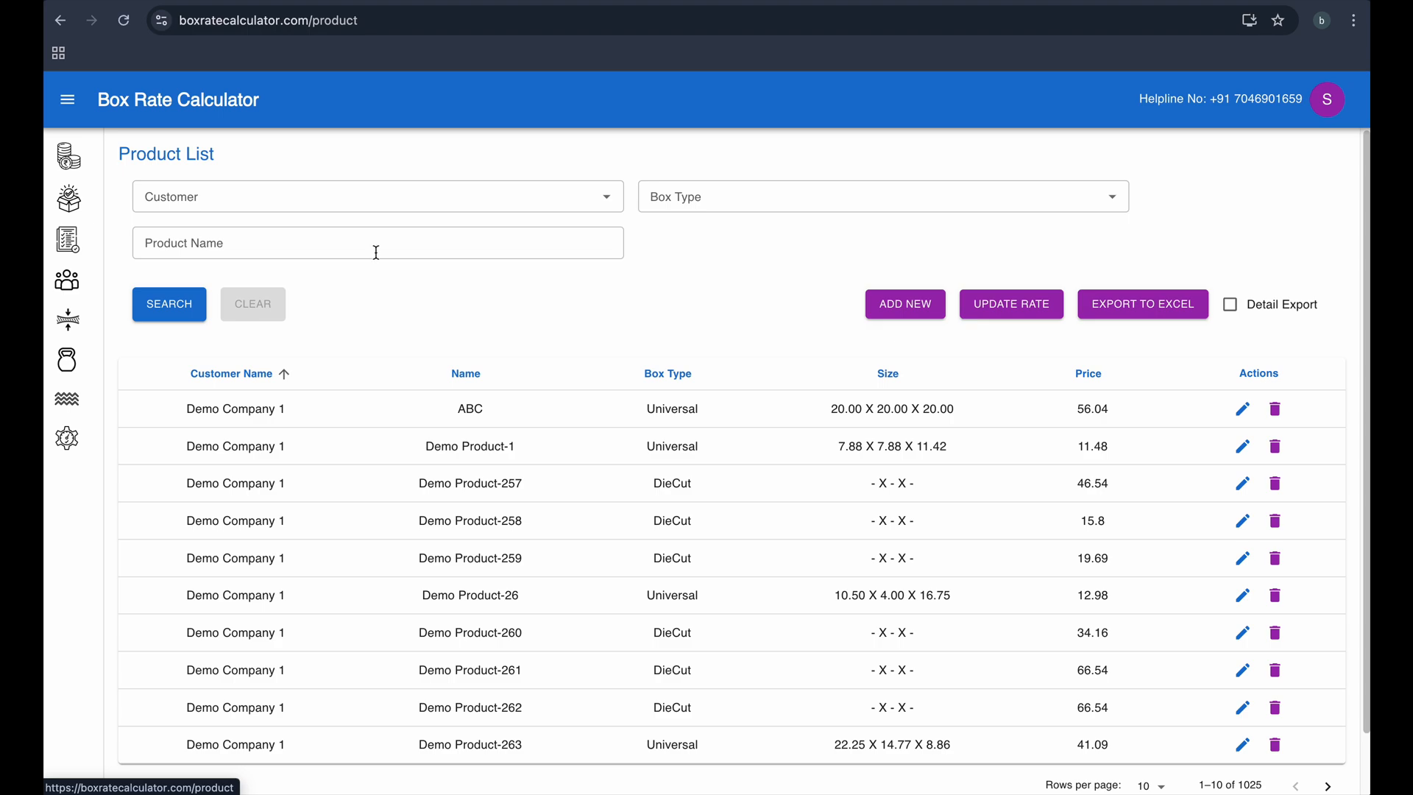
pyautogui.click(404, 200)
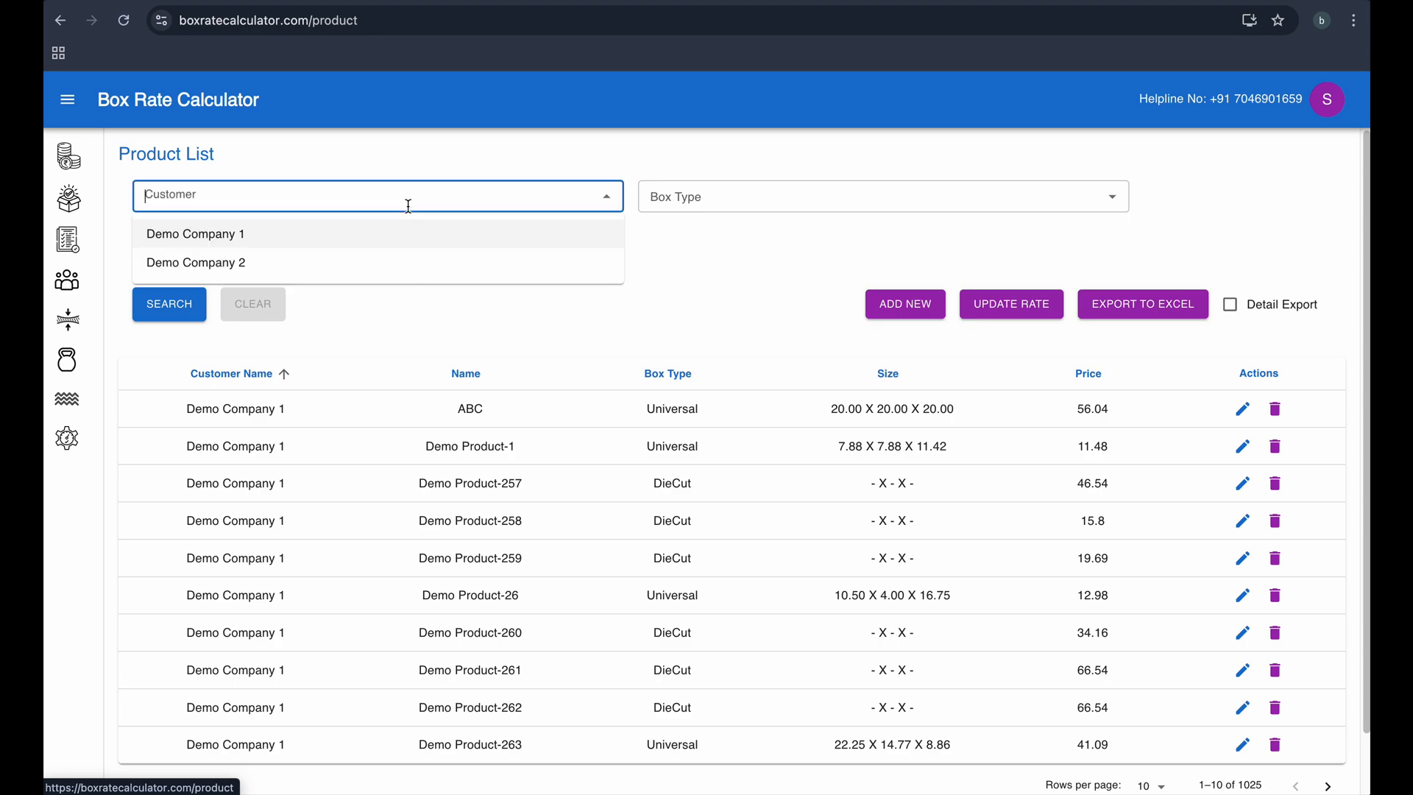
pyautogui.click(313, 243)
pyautogui.click(149, 303)
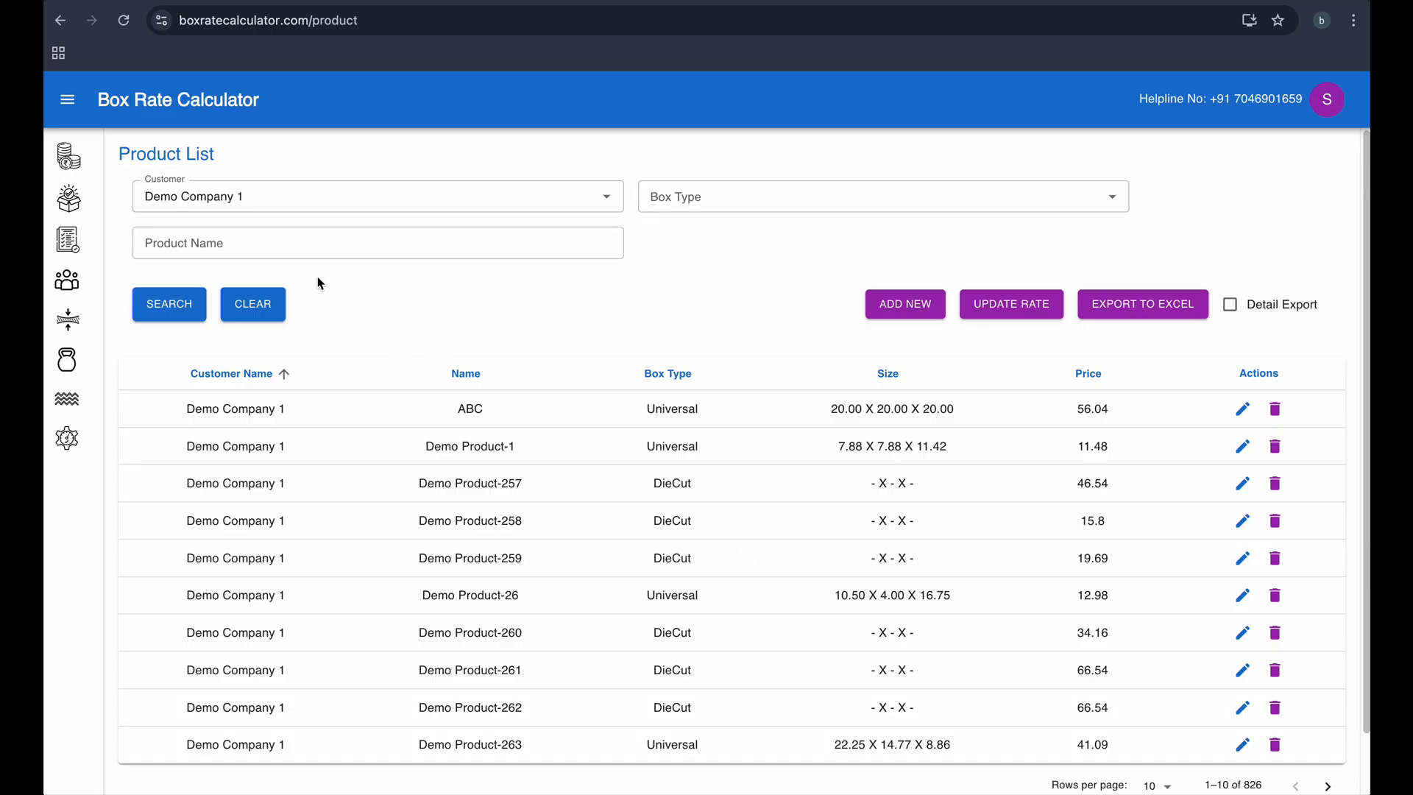
pyautogui.scroll(-1, 320, 283)
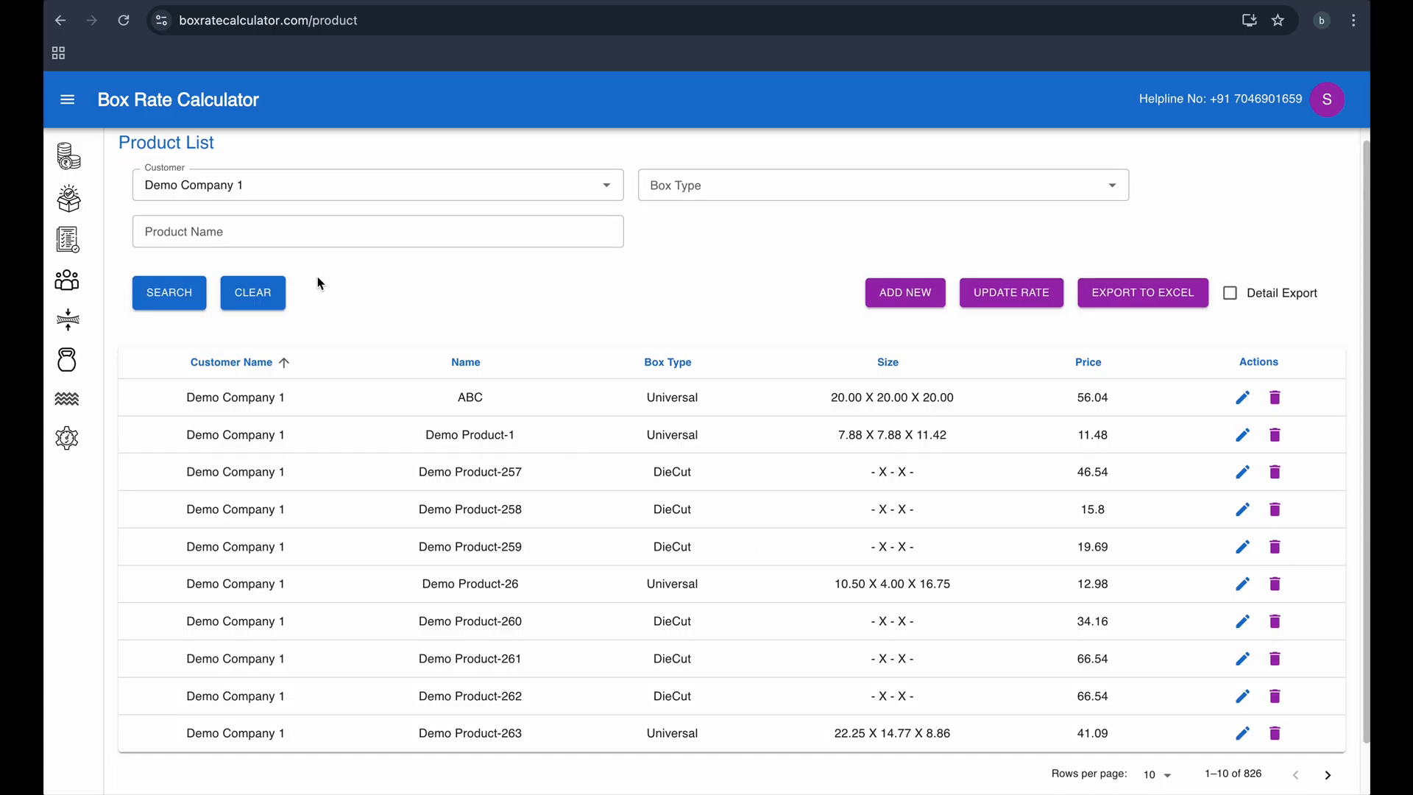
pyautogui.click(241, 291)
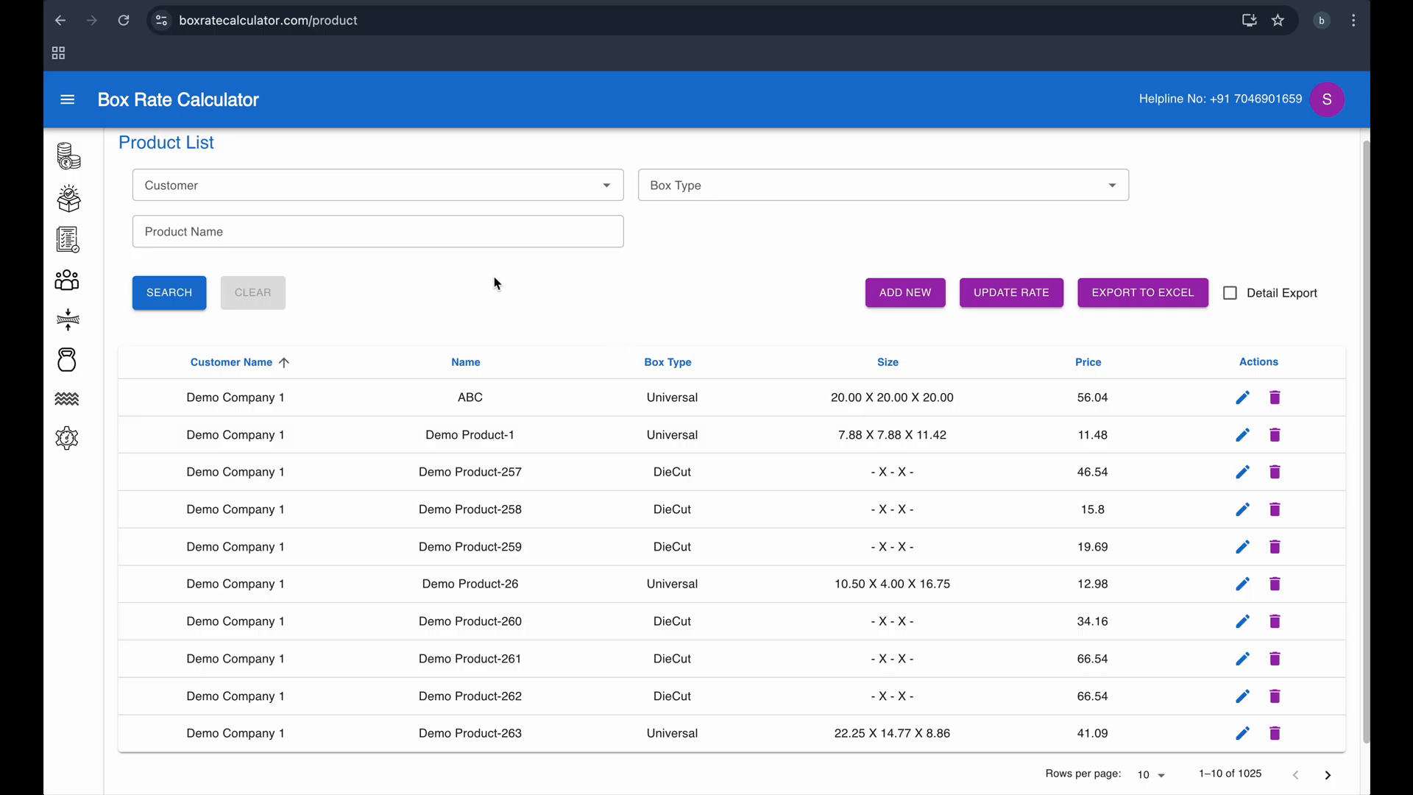
# Step: Update the rates of all products and review the current and previous rates of Demo Product-1 and ABC
pyautogui.click(1025, 296)
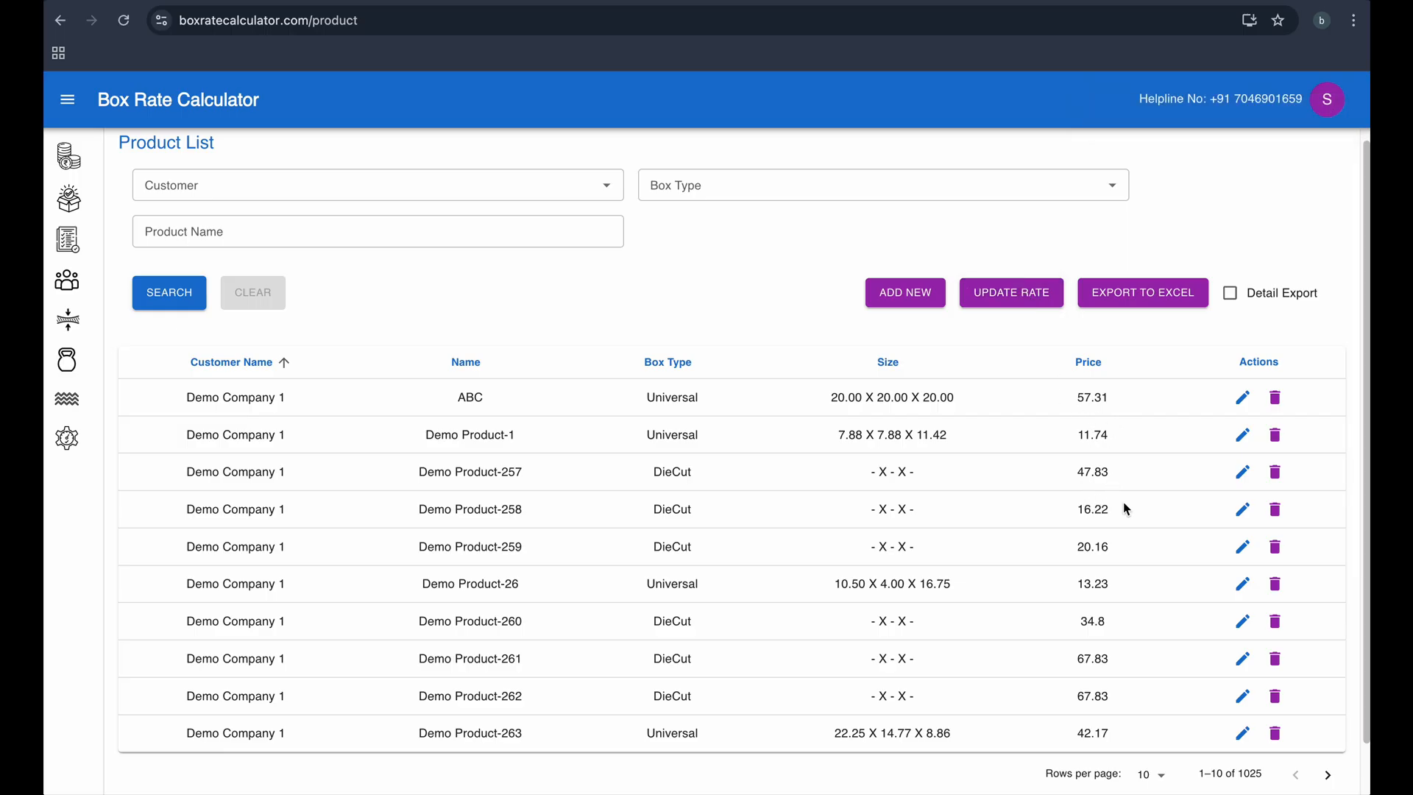
pyautogui.click(1244, 435)
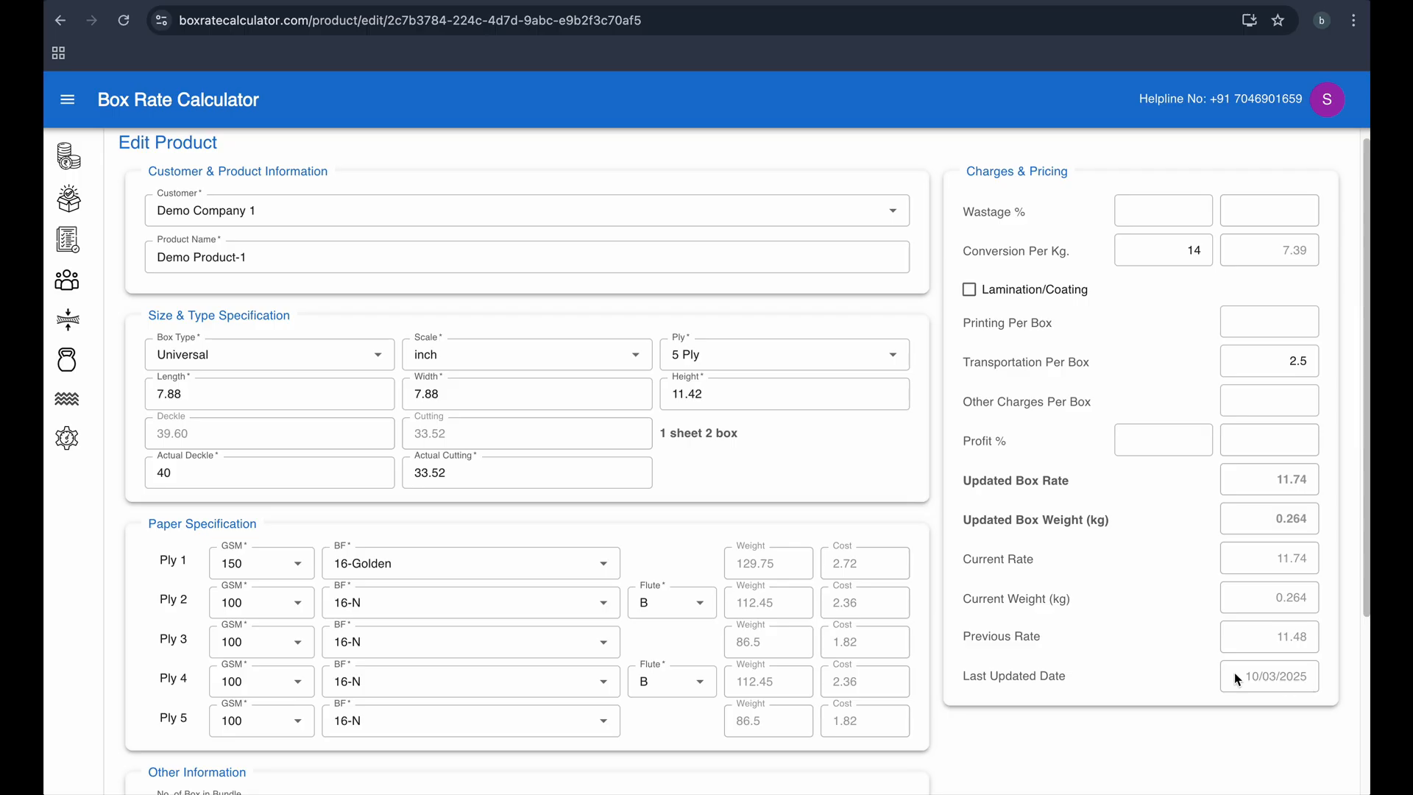
pyautogui.click(78, 214)
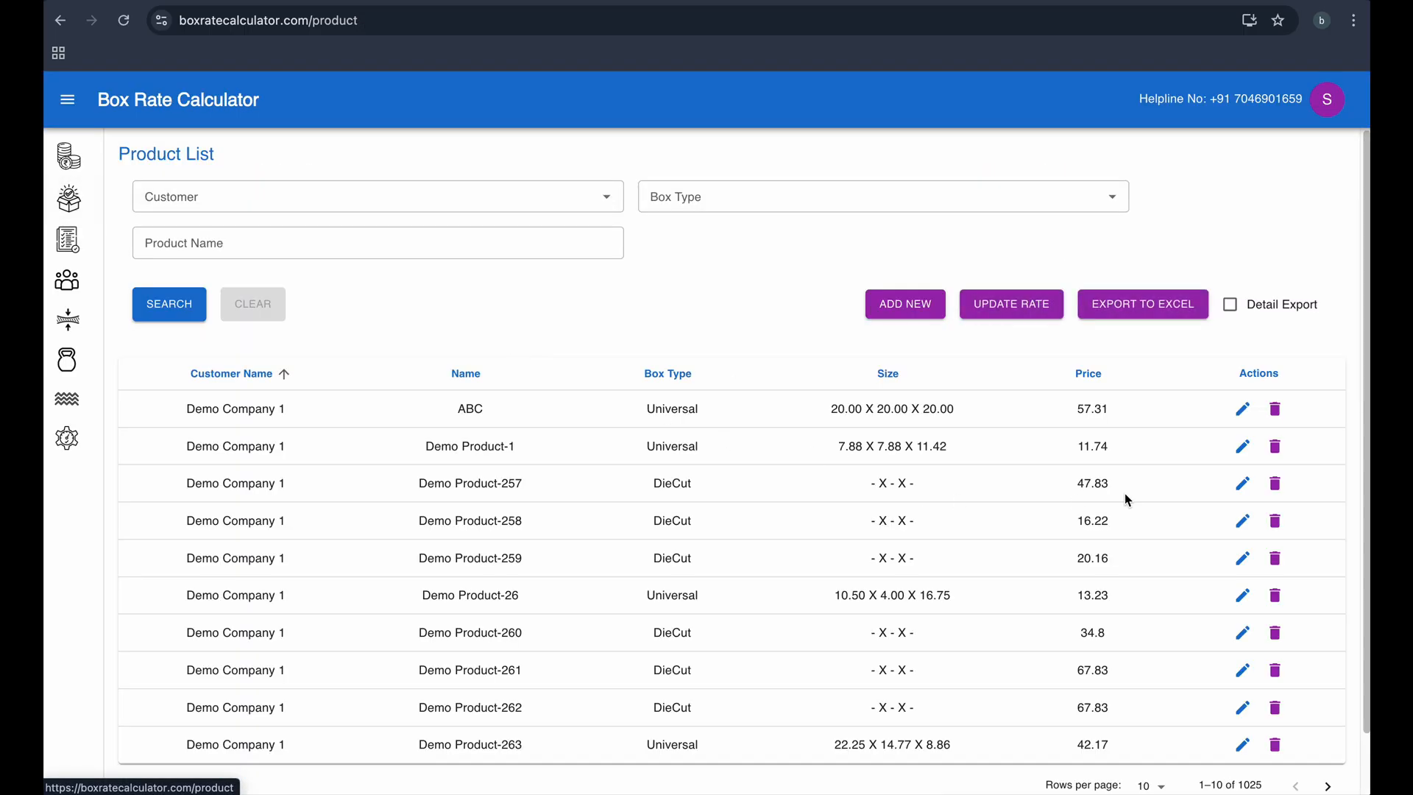
pyautogui.click(1242, 410)
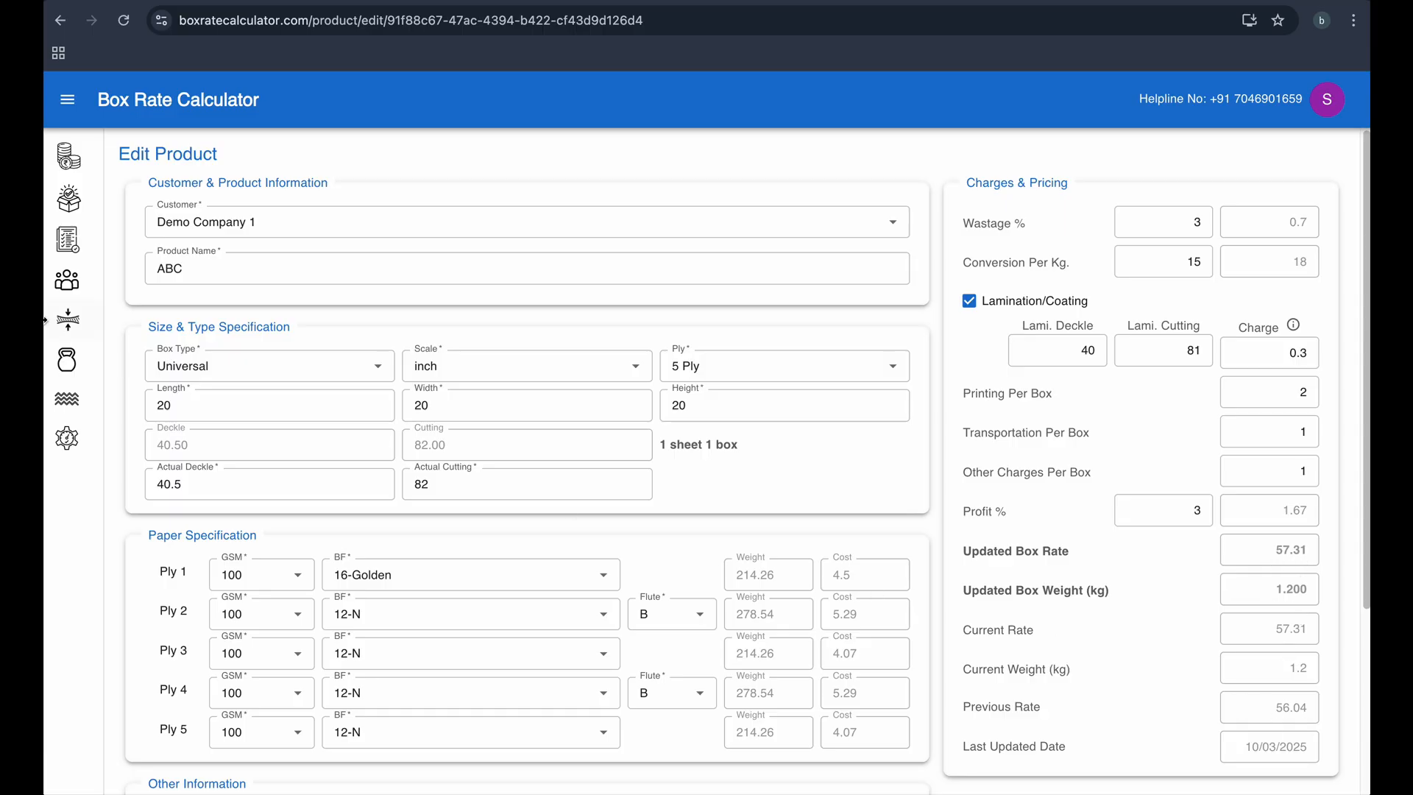
pyautogui.click(68, 199)
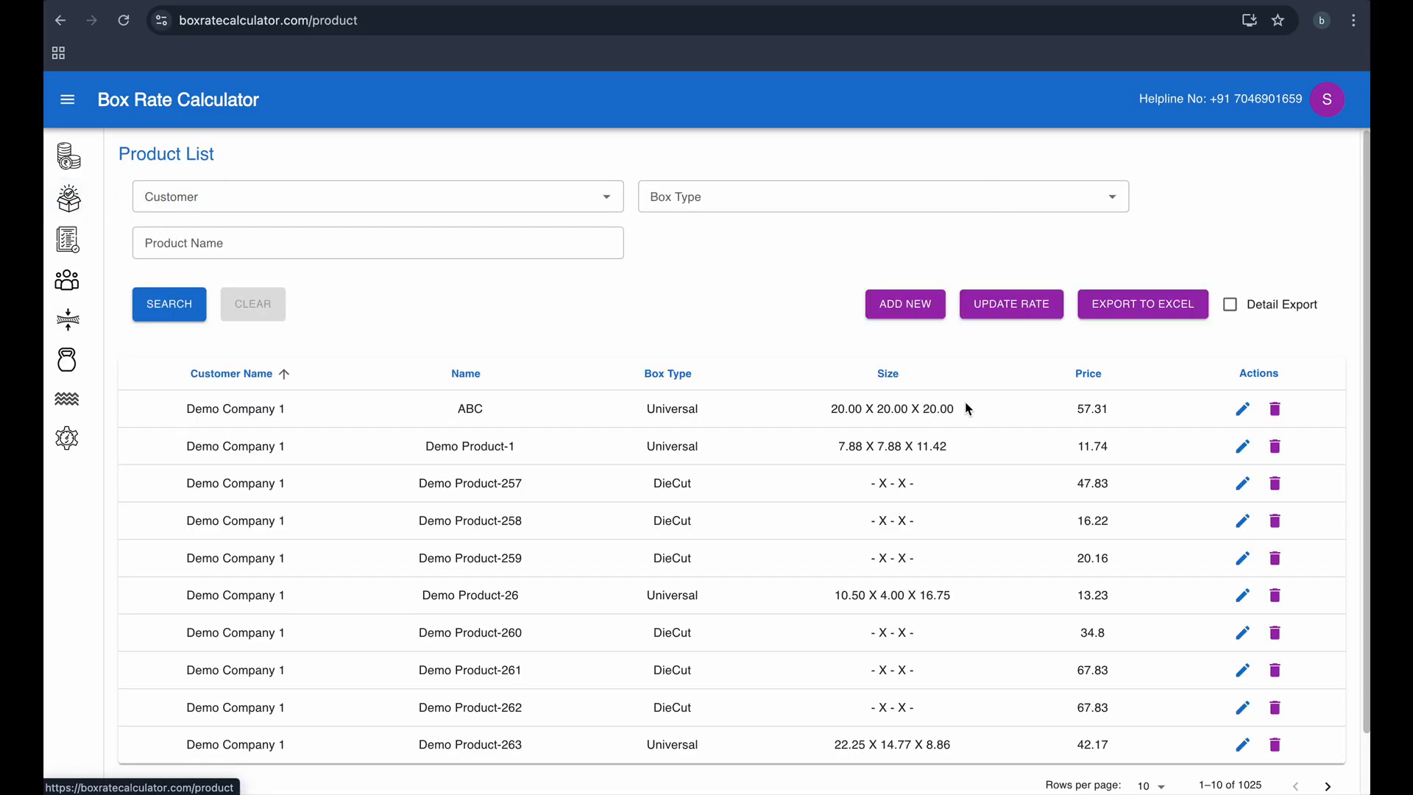
# Step: Export the product list to Excel, review the new and old prices in the workbook and close it
pyautogui.click(1149, 306)
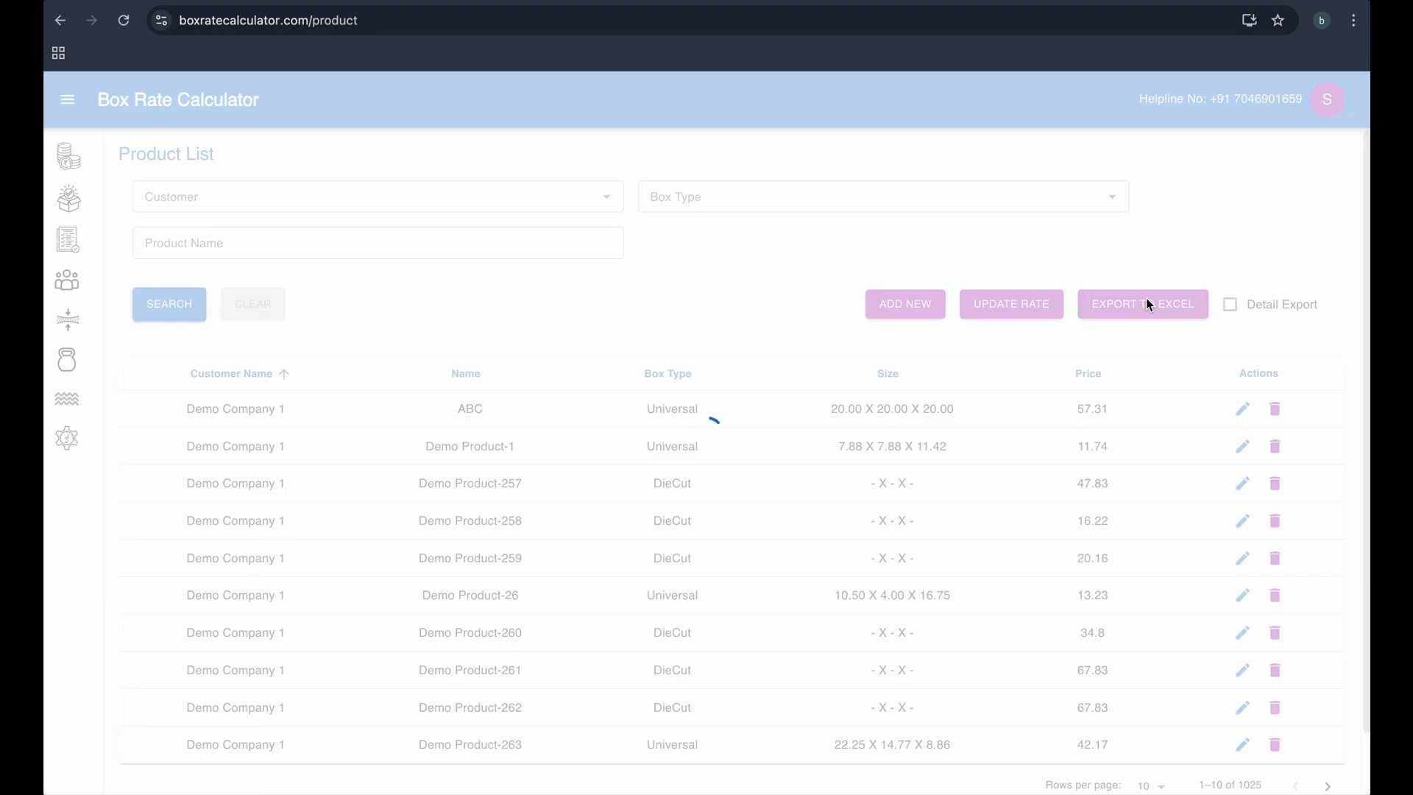
pyautogui.click(1120, 74)
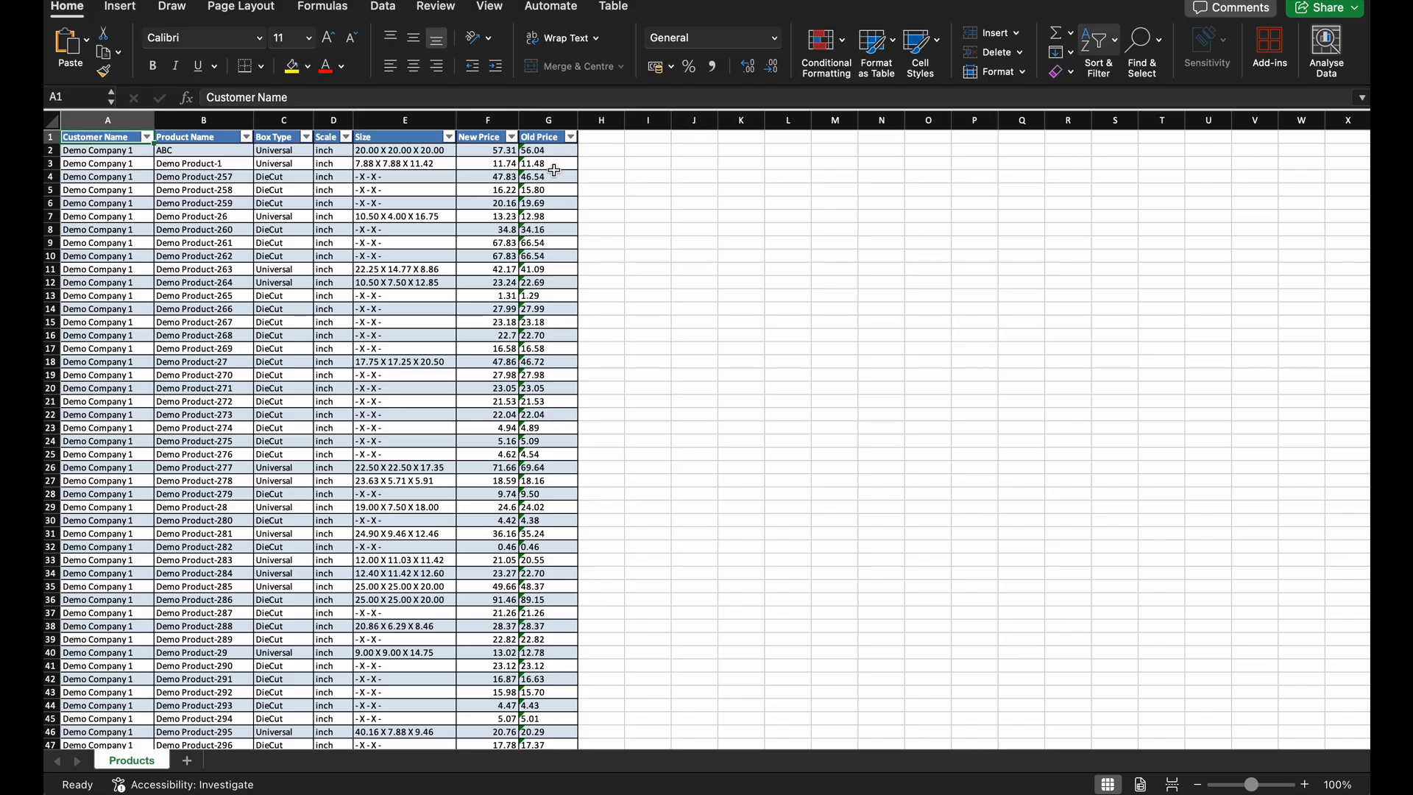
pyautogui.click(81, 0)
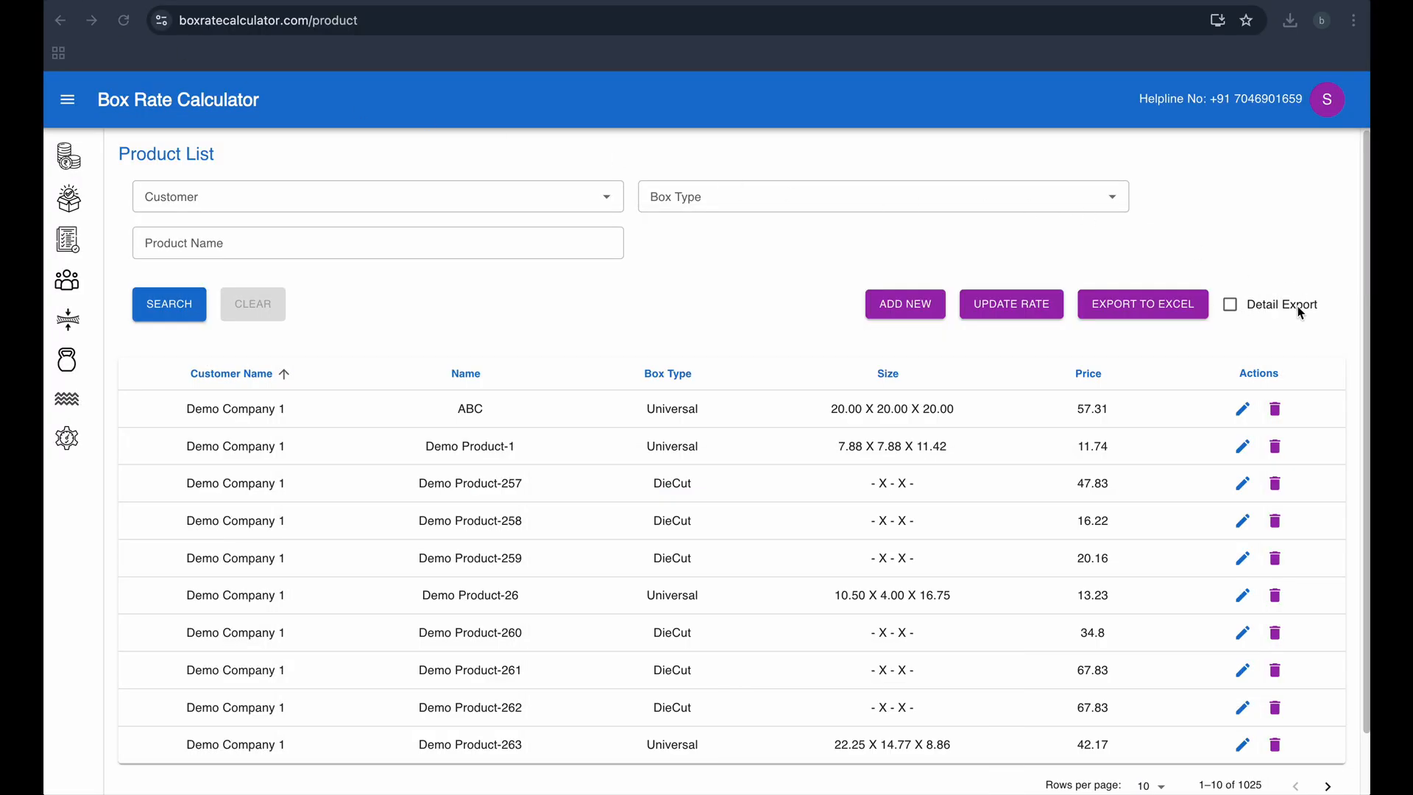
# Step: Turn on detail export and export the detailed product list to Excel
pyautogui.click(1230, 306)
pyautogui.click(1142, 312)
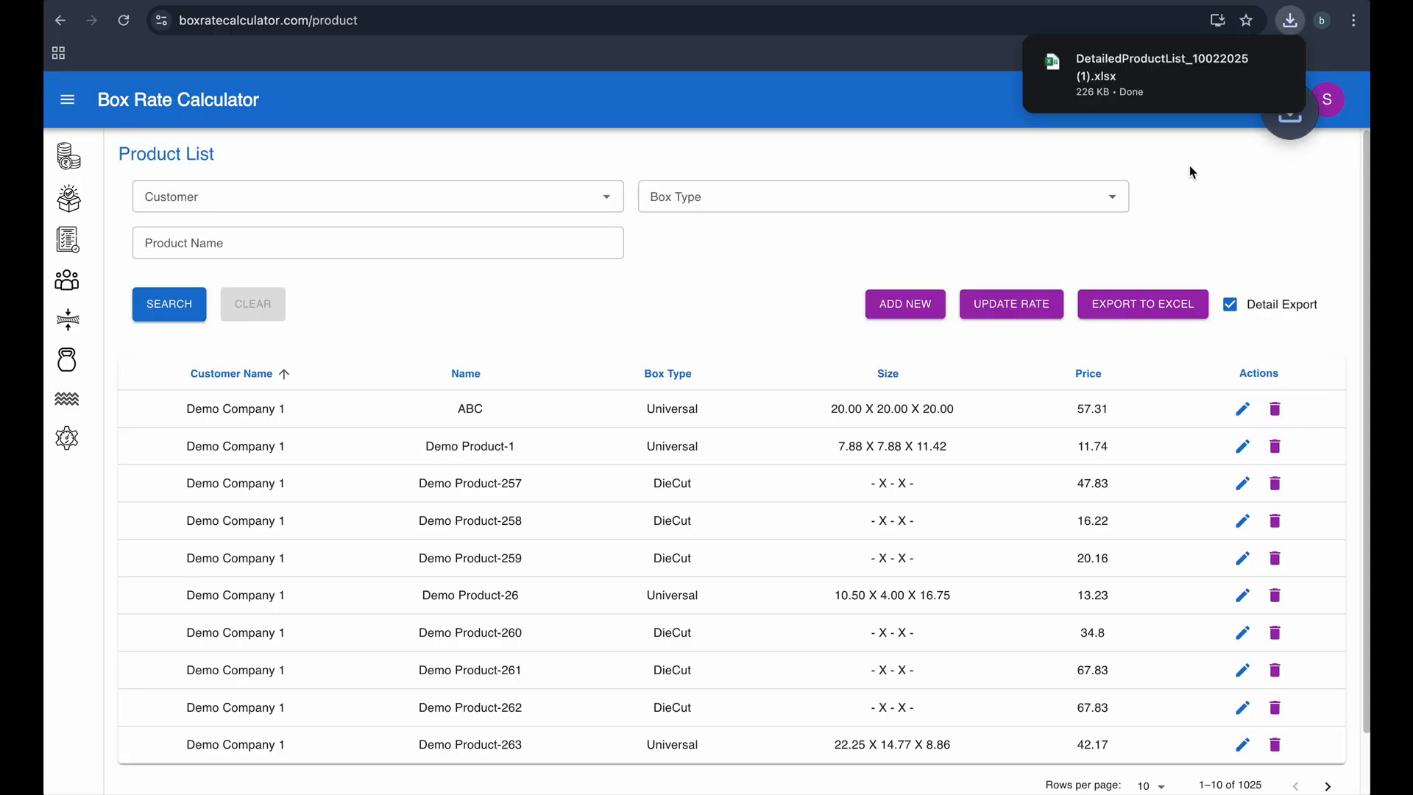
# Step: Open the exported detailed product list, review the Demo Product-258 row across the GSM, BF, charge and date columns, and close the workbook
pyautogui.click(1119, 73)
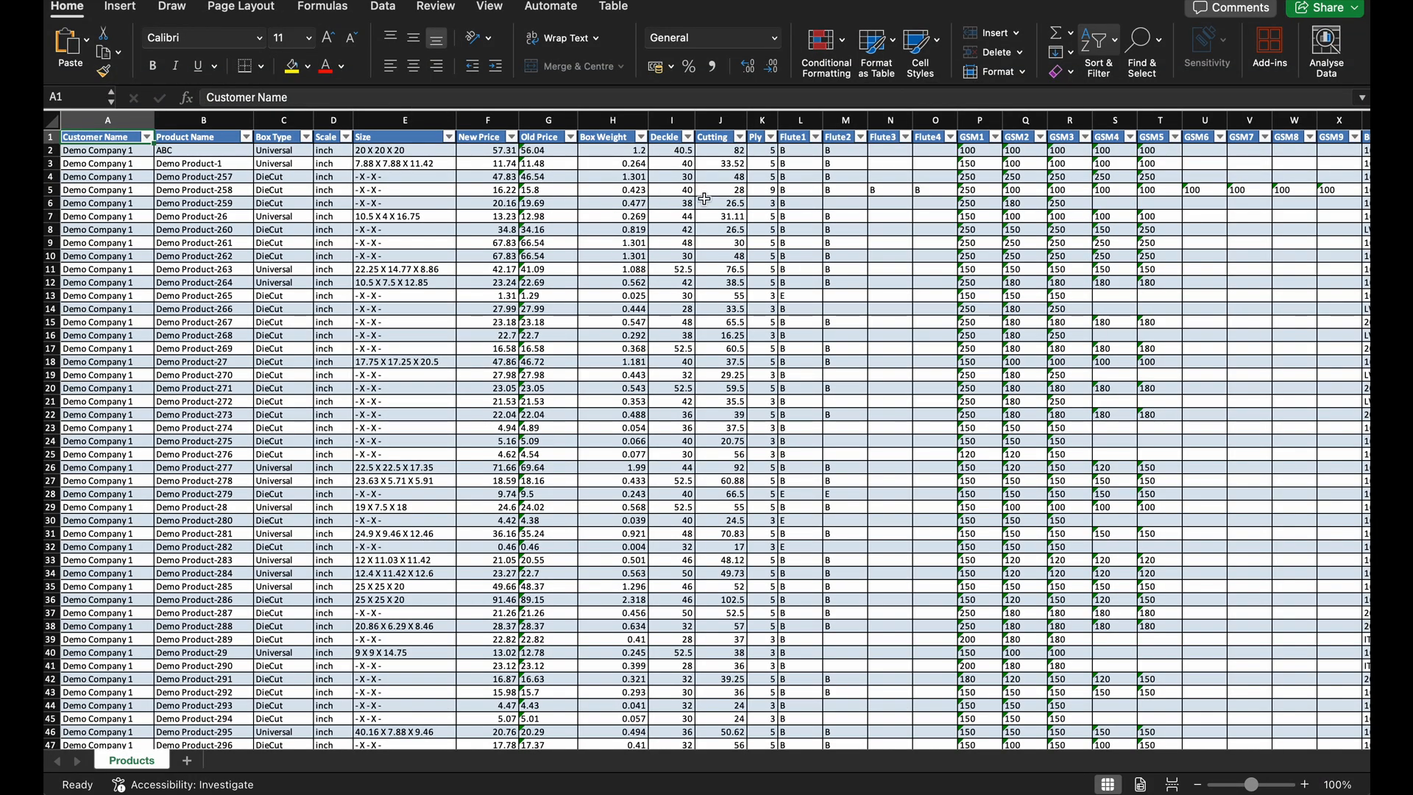
pyautogui.click(1070, 189)
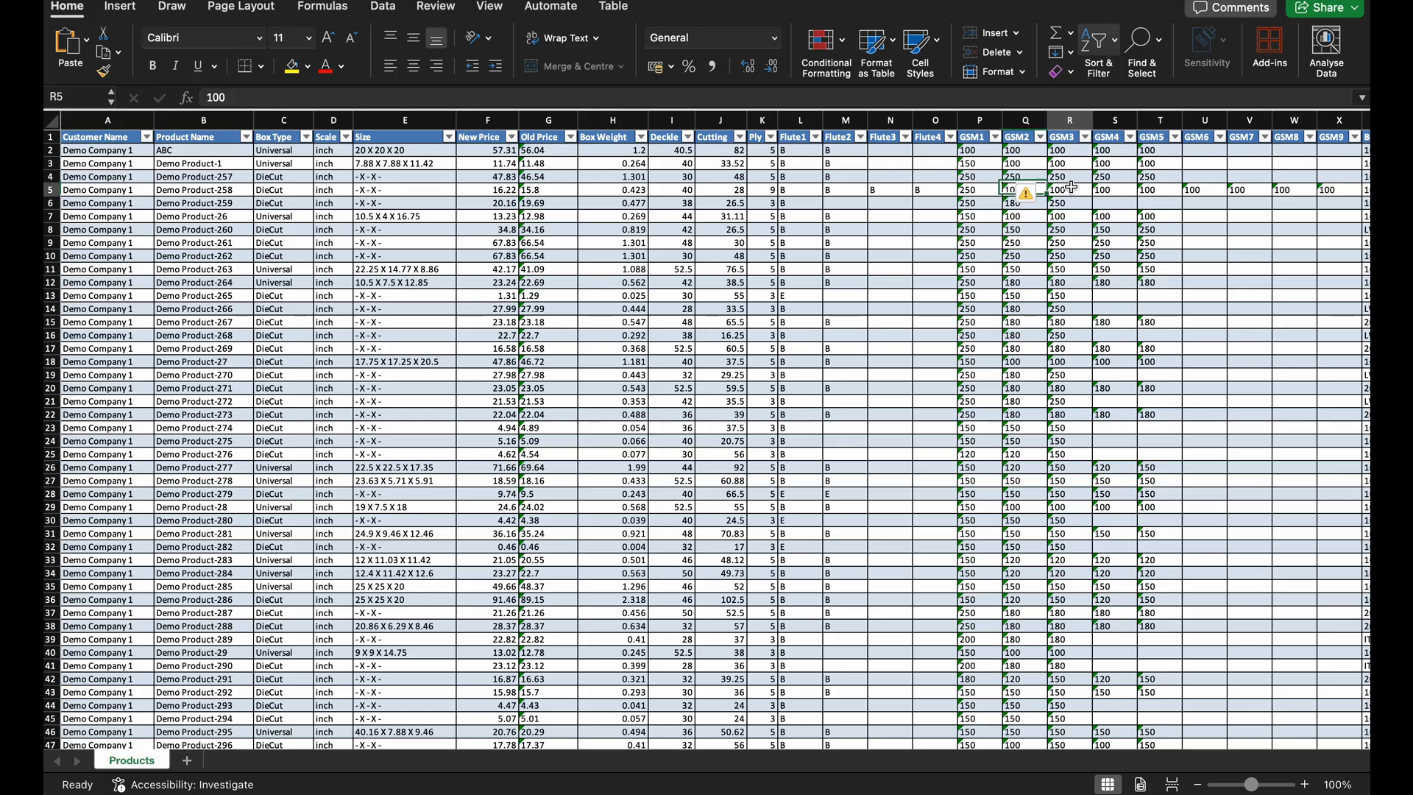
pyautogui.press('Right')
pyautogui.press('Right')
pyautogui.press('Right')
pyautogui.press('Right')
pyautogui.press('Right')
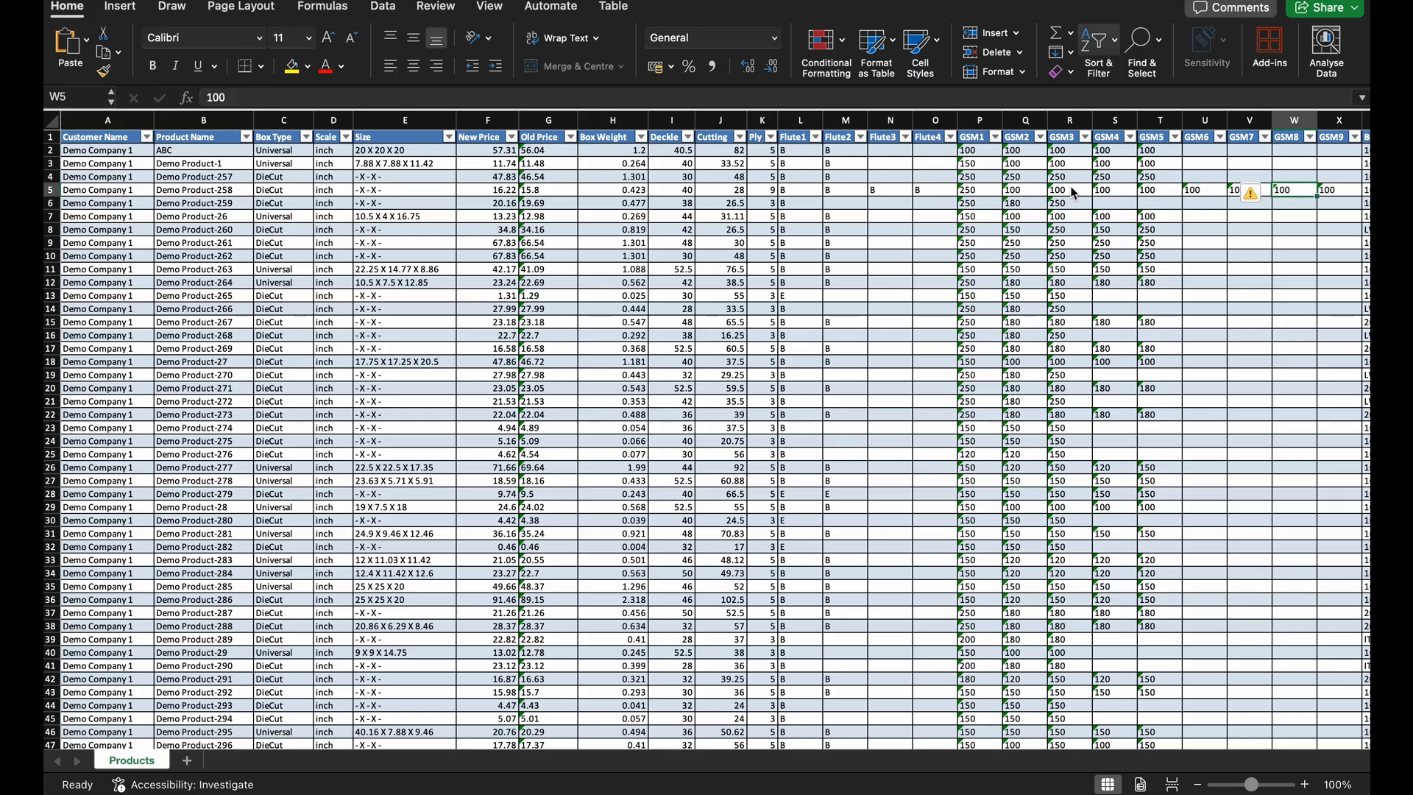
pyautogui.press('Right')
pyautogui.press('Right')
pyautogui.press('Right')
pyautogui.press('Right')
pyautogui.press('Right')
pyautogui.press('Right')
pyautogui.press('Right')
pyautogui.press('Right')
pyautogui.press('Right')
pyautogui.press('Right')
pyautogui.press('Right')
pyautogui.press('Right')
pyautogui.press('Right')
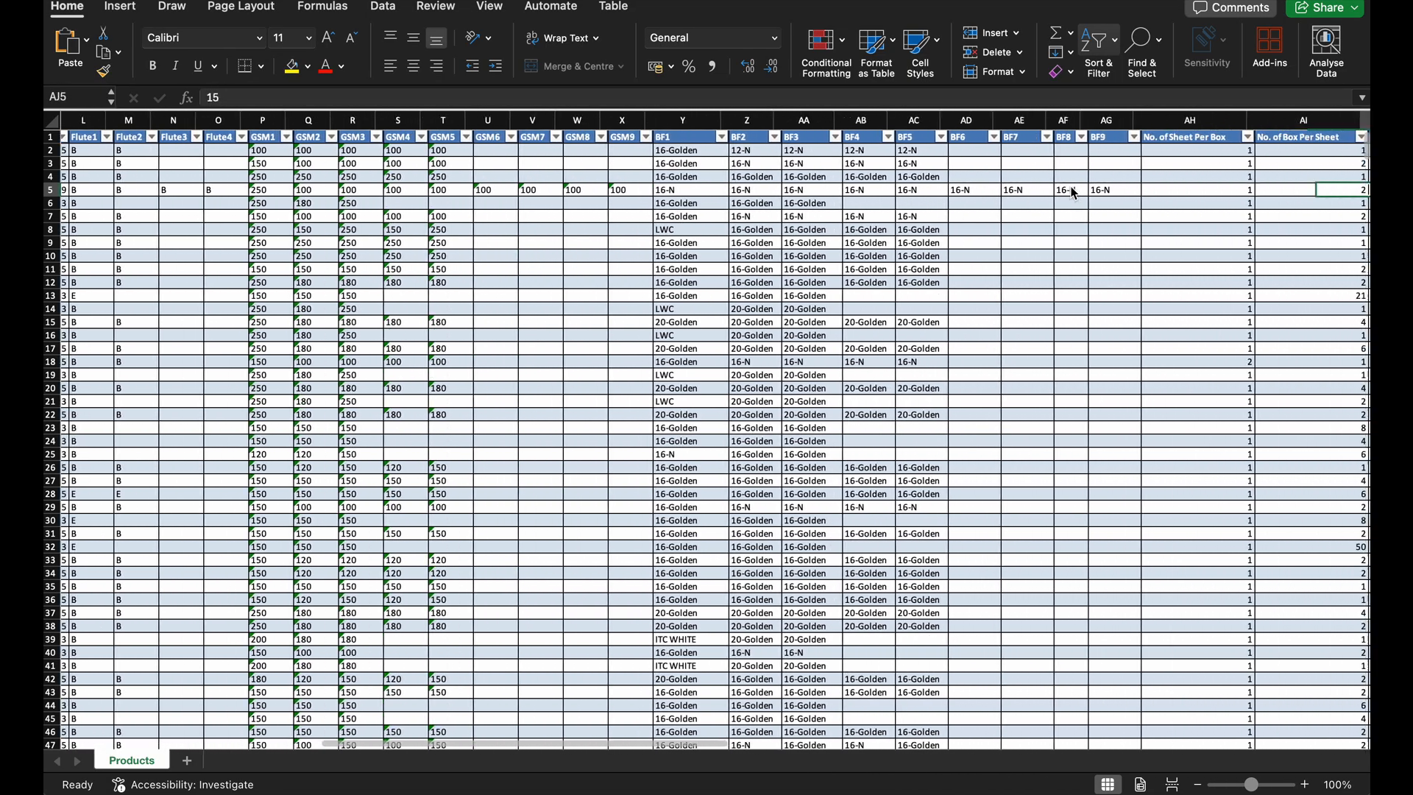
pyautogui.press('Right')
pyautogui.press('Right')
pyautogui.press('Right')
pyautogui.press('Right')
pyautogui.press('Right')
pyautogui.press('Right')
pyautogui.press('Right')
pyautogui.press('Right')
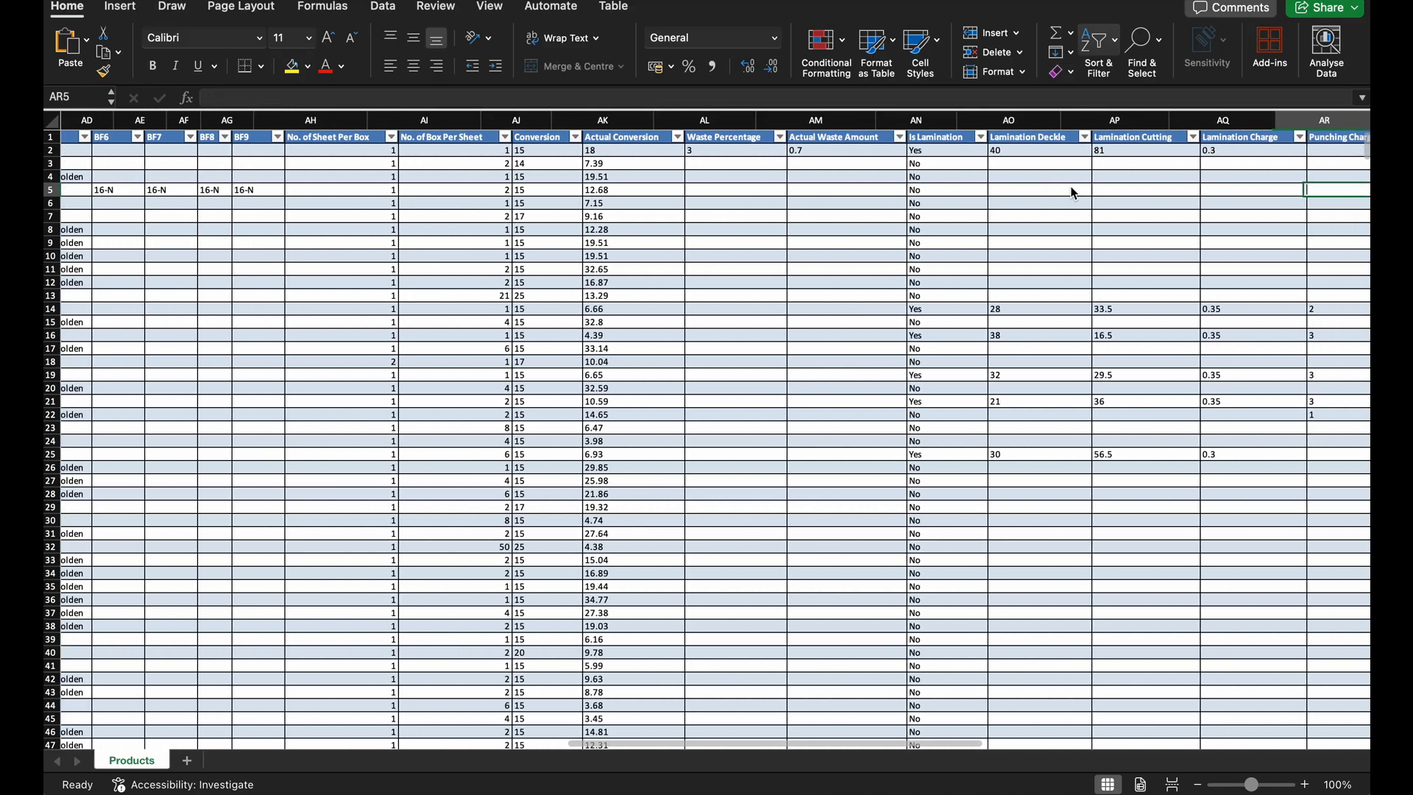
pyautogui.press('Right')
pyautogui.press('Right')
pyautogui.press('Right')
pyautogui.press('Right')
pyautogui.press('Right')
pyautogui.press('Right')
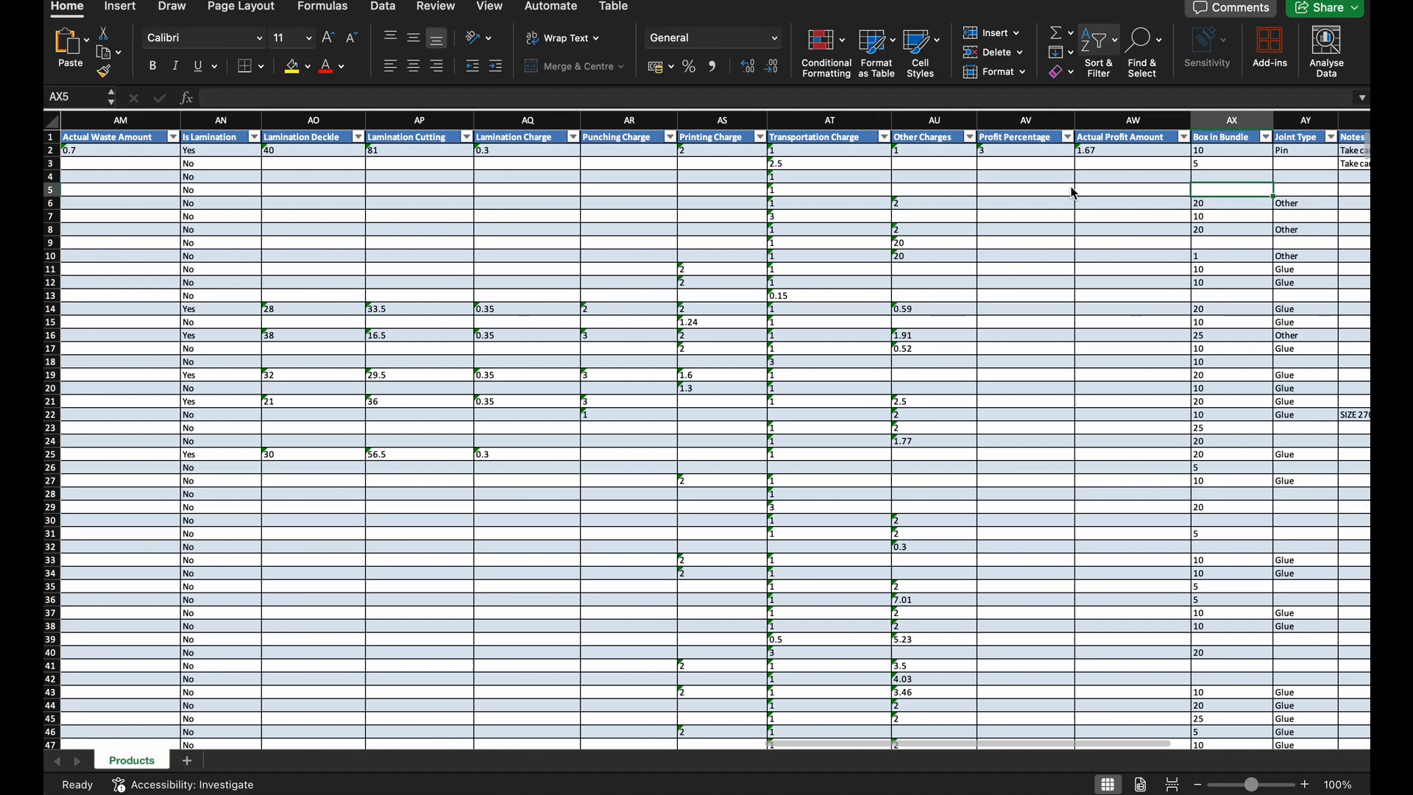
pyautogui.press('Right')
pyautogui.press('Right')
pyautogui.press('Right')
pyautogui.press('Right')
pyautogui.press('Right')
pyautogui.press('Right')
pyautogui.press('Right')
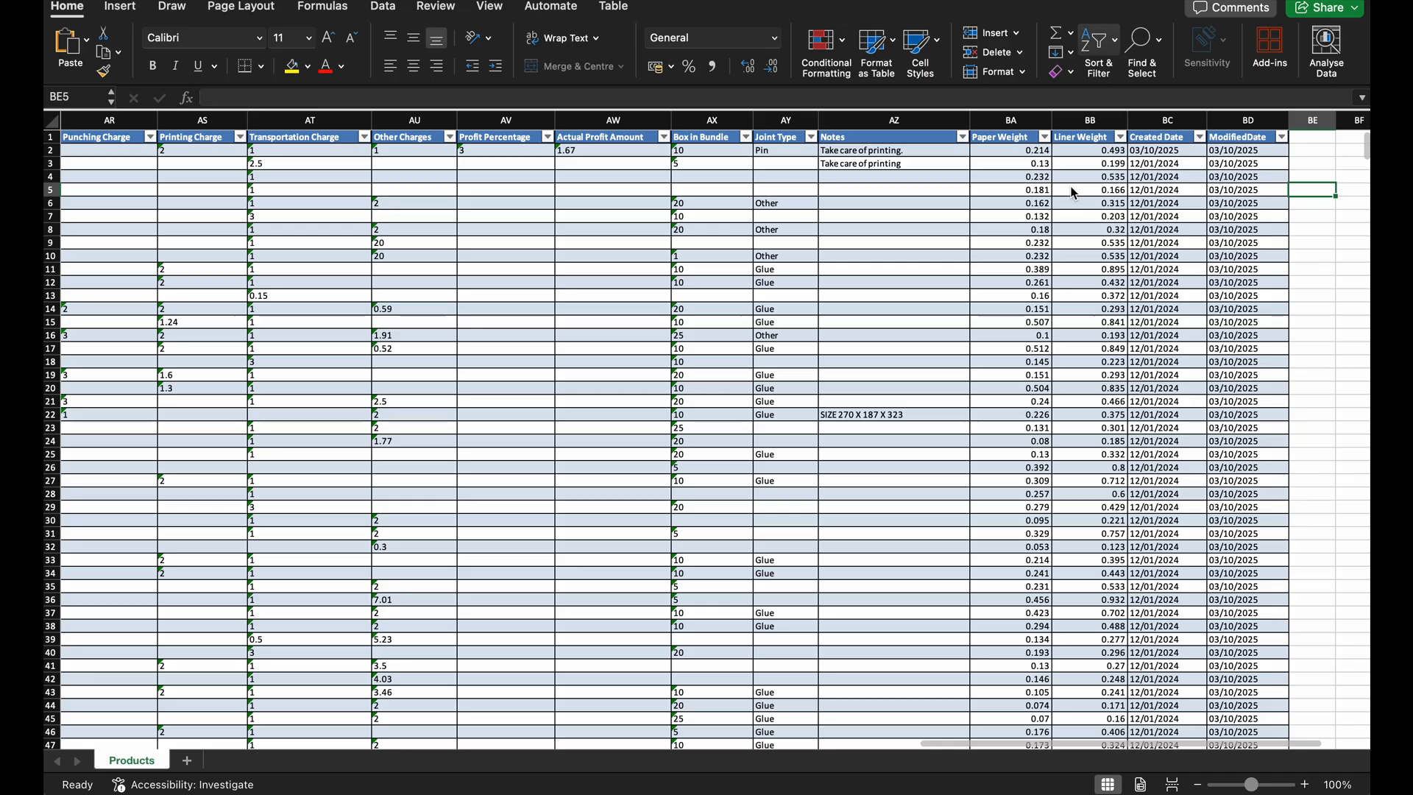
pyautogui.press('Right')
pyautogui.press('Right')
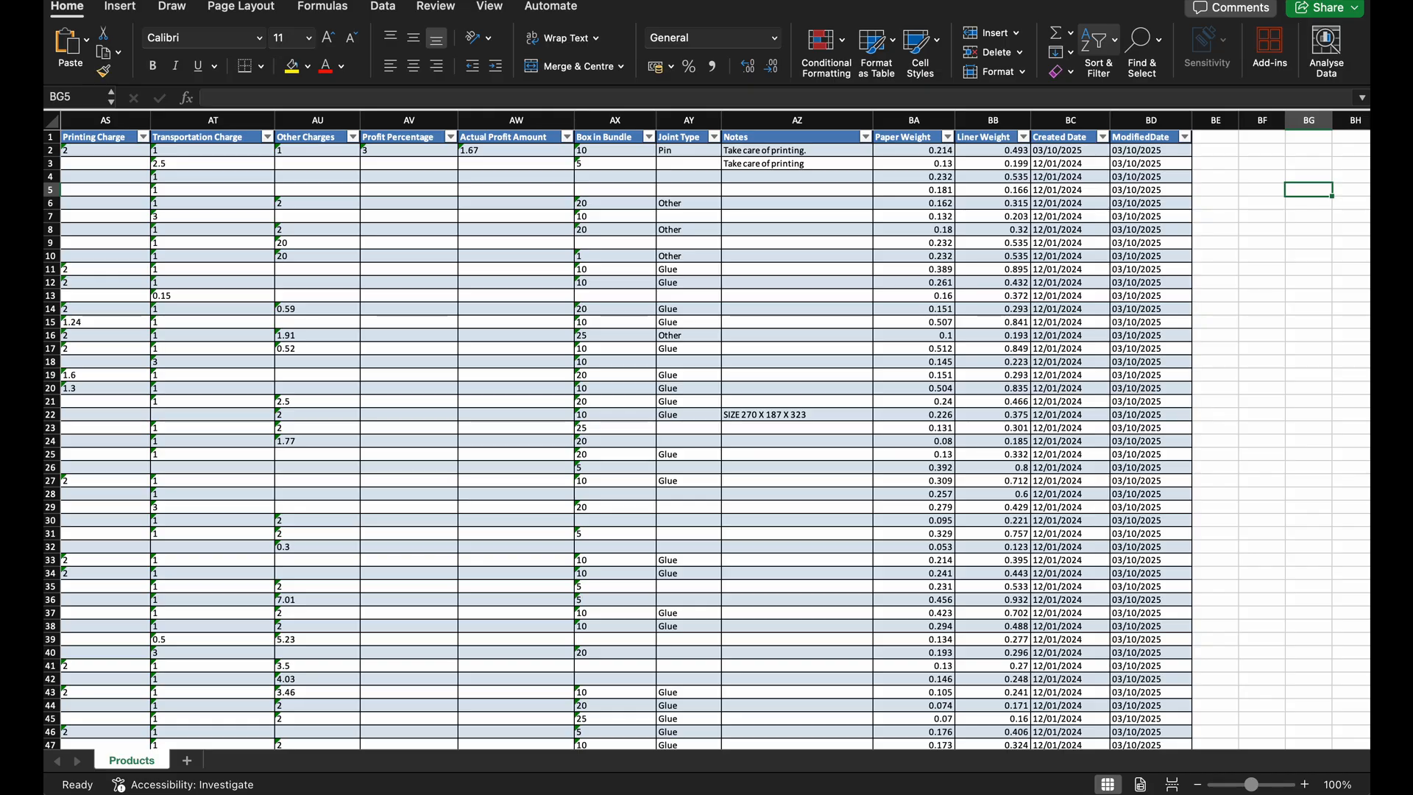
pyautogui.click(85, 1)
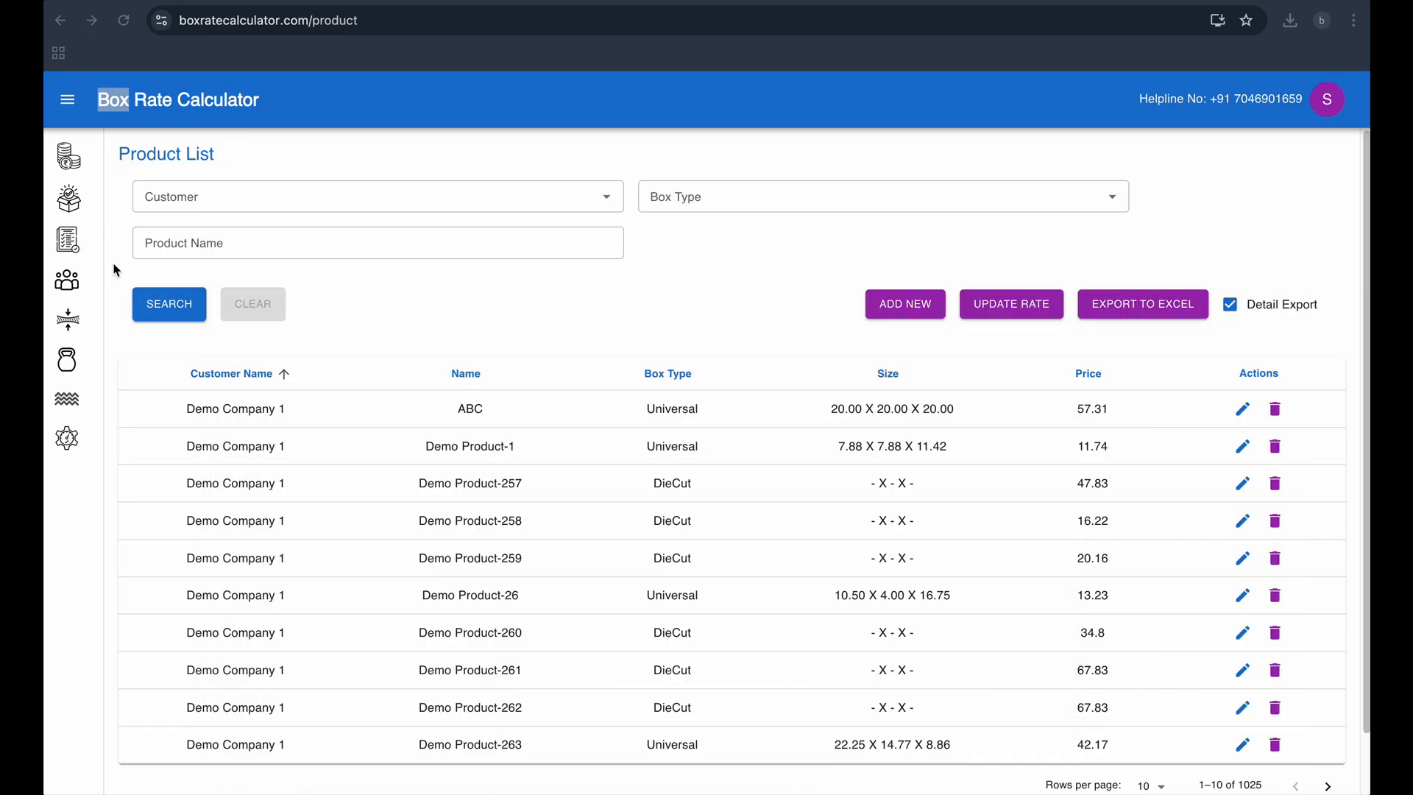
# Step: Start a job card for customer Demo Company 1 and product ABC with quantity 1000, and enter the purchase order number
pyautogui.click(75, 247)
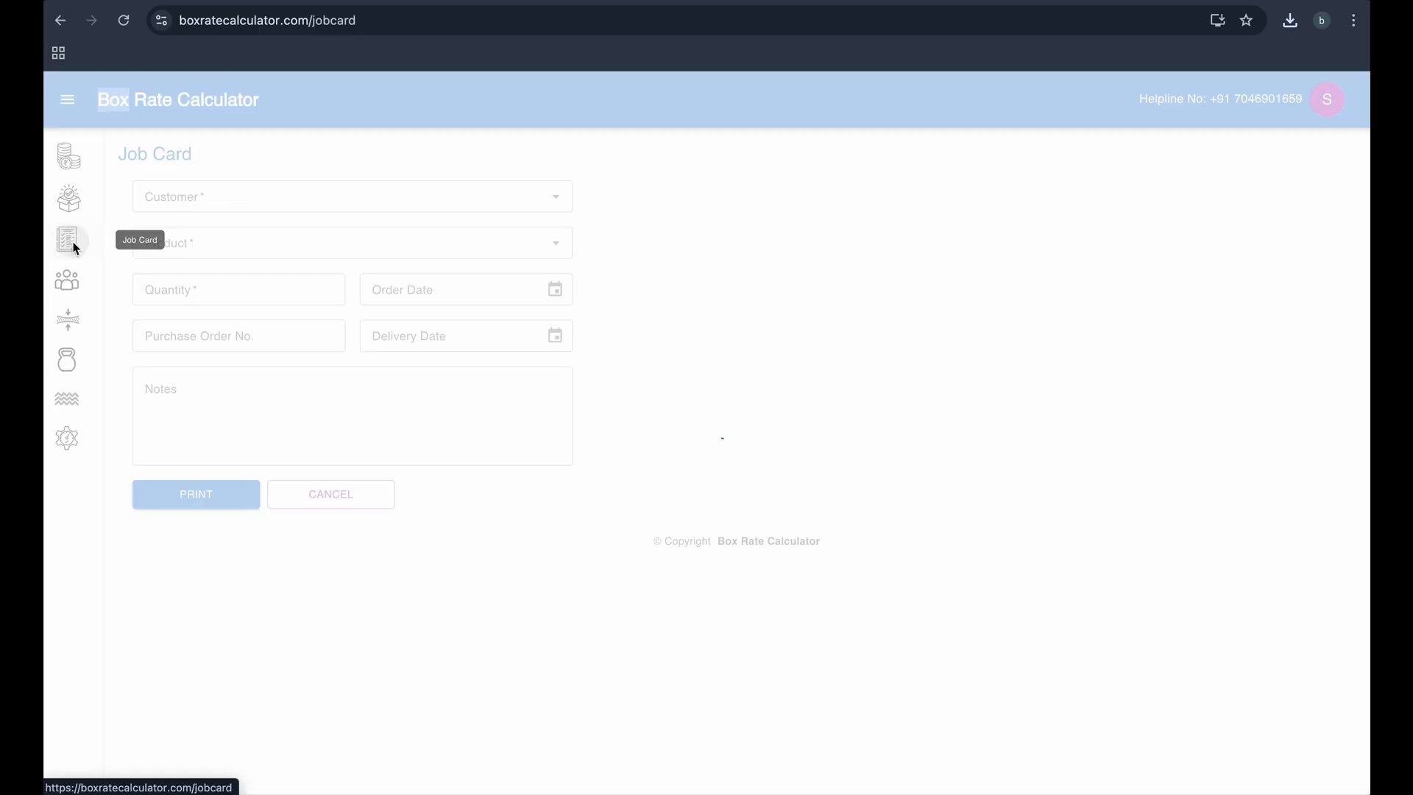
pyautogui.click(256, 196)
pyautogui.click(229, 231)
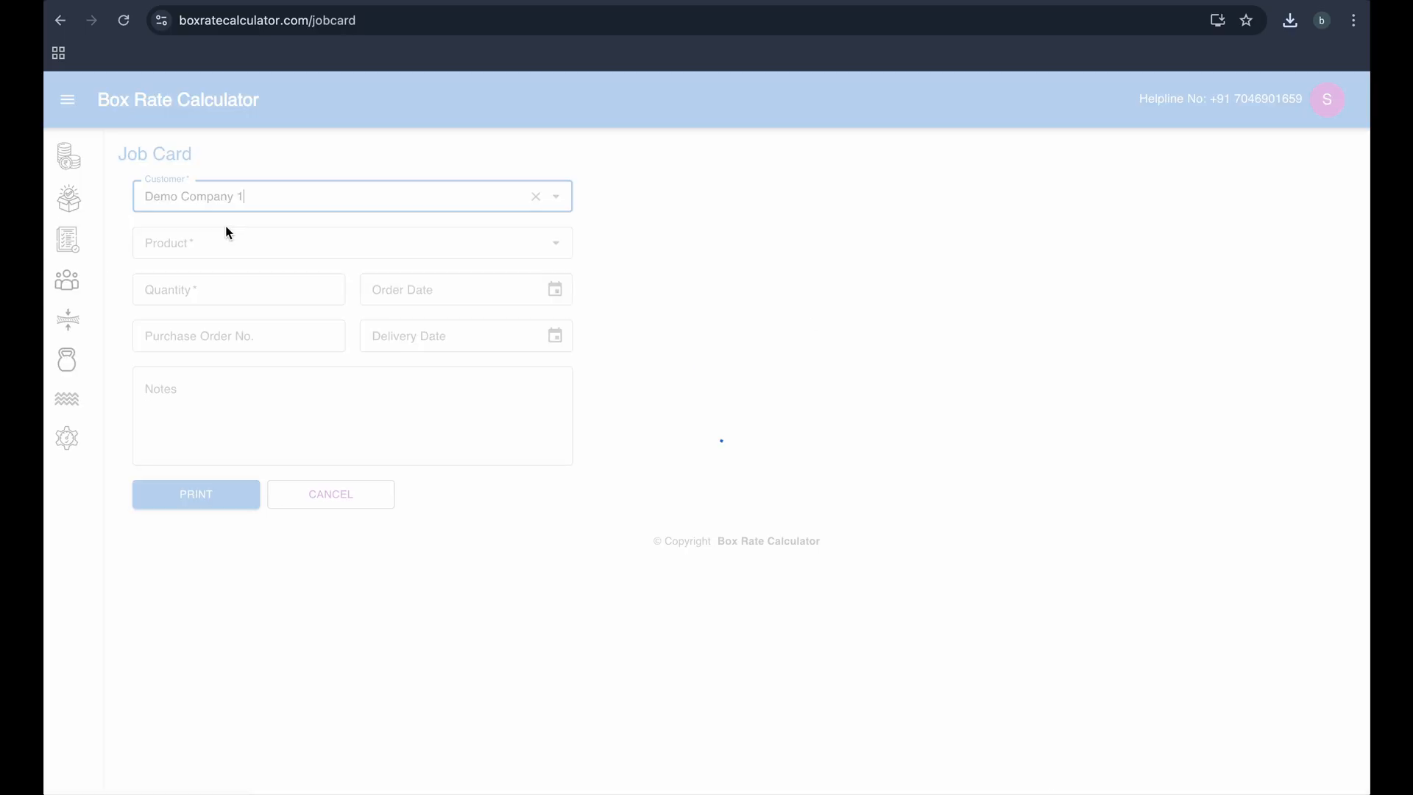
pyautogui.click(219, 240)
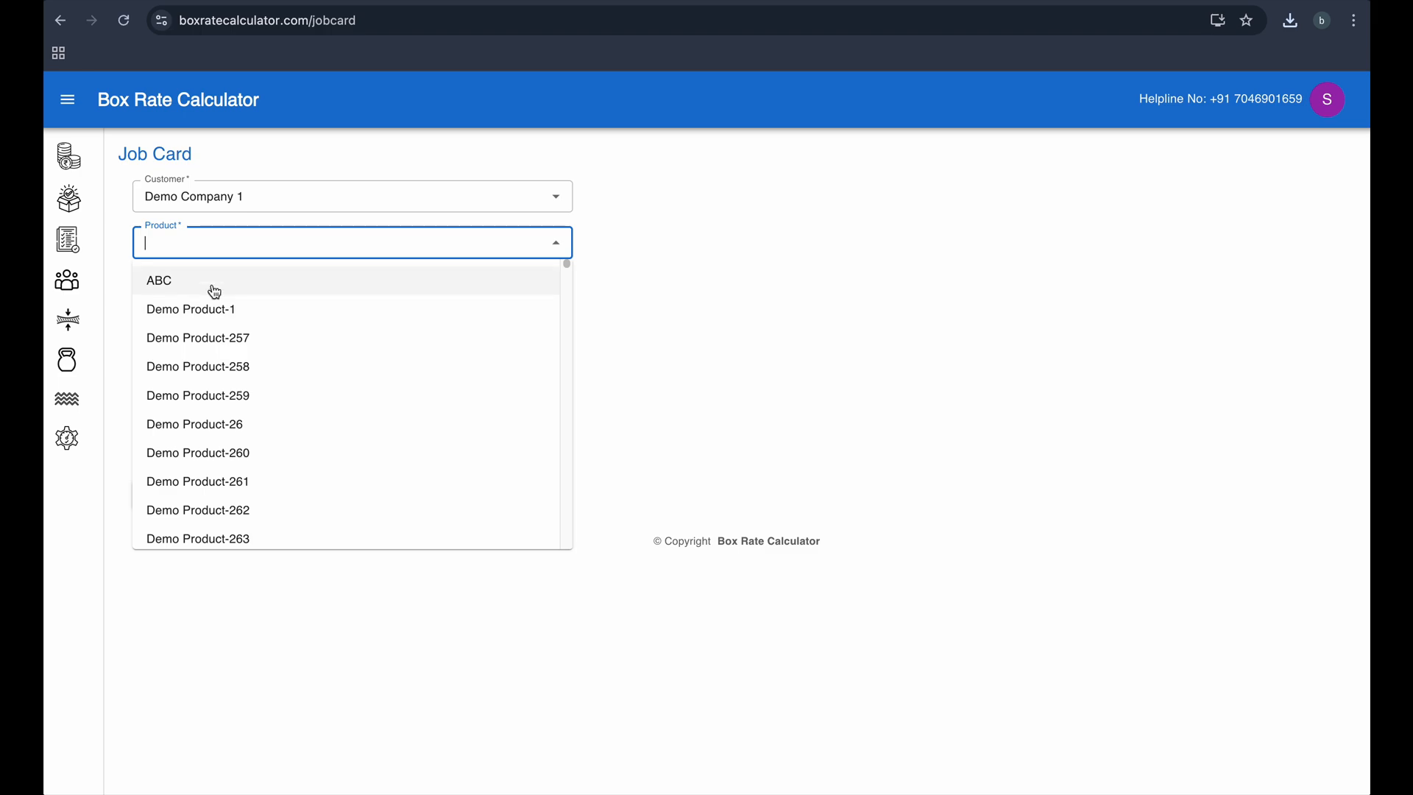
pyautogui.click(215, 293)
pyautogui.click(210, 290)
pyautogui.write('1000')
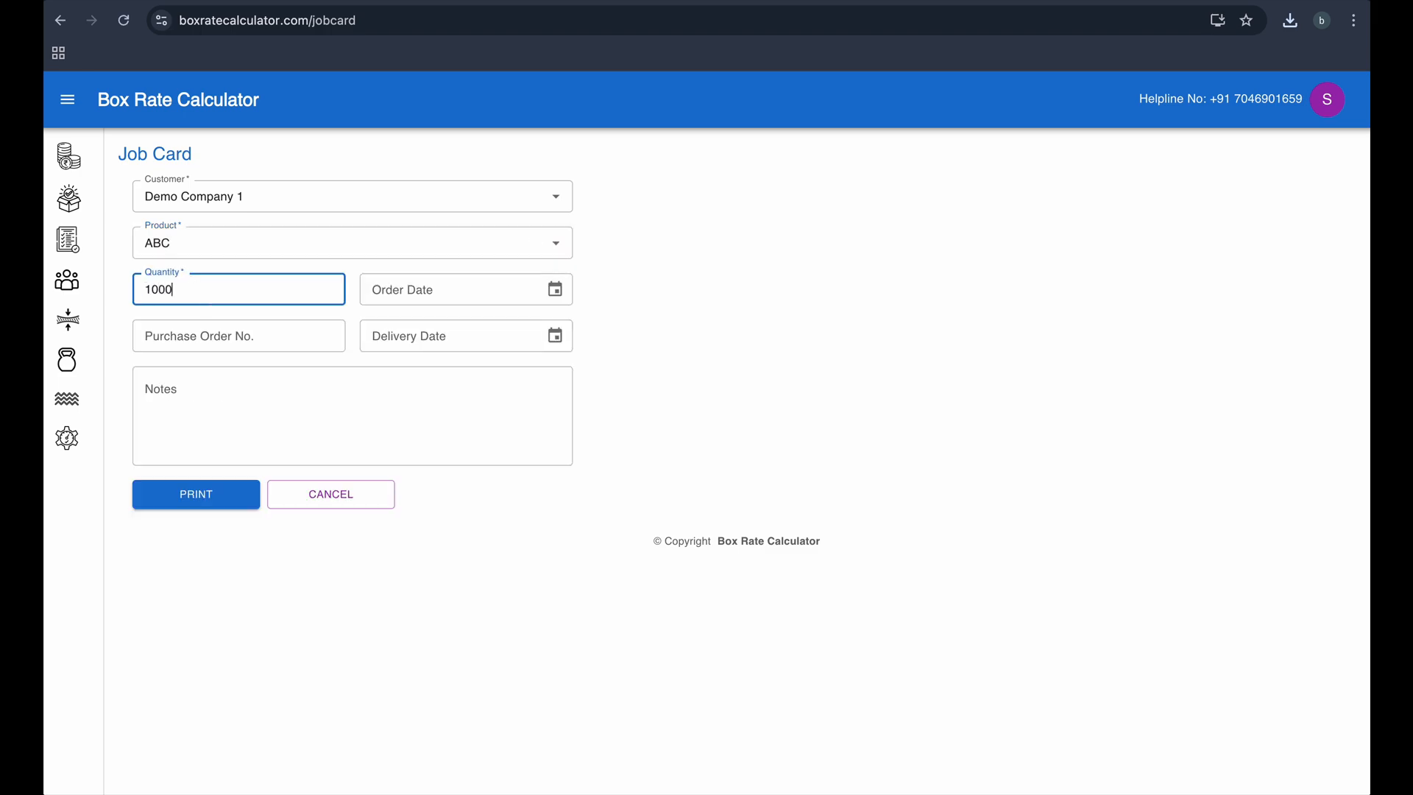
pyautogui.click(276, 337)
pyautogui.write('001')
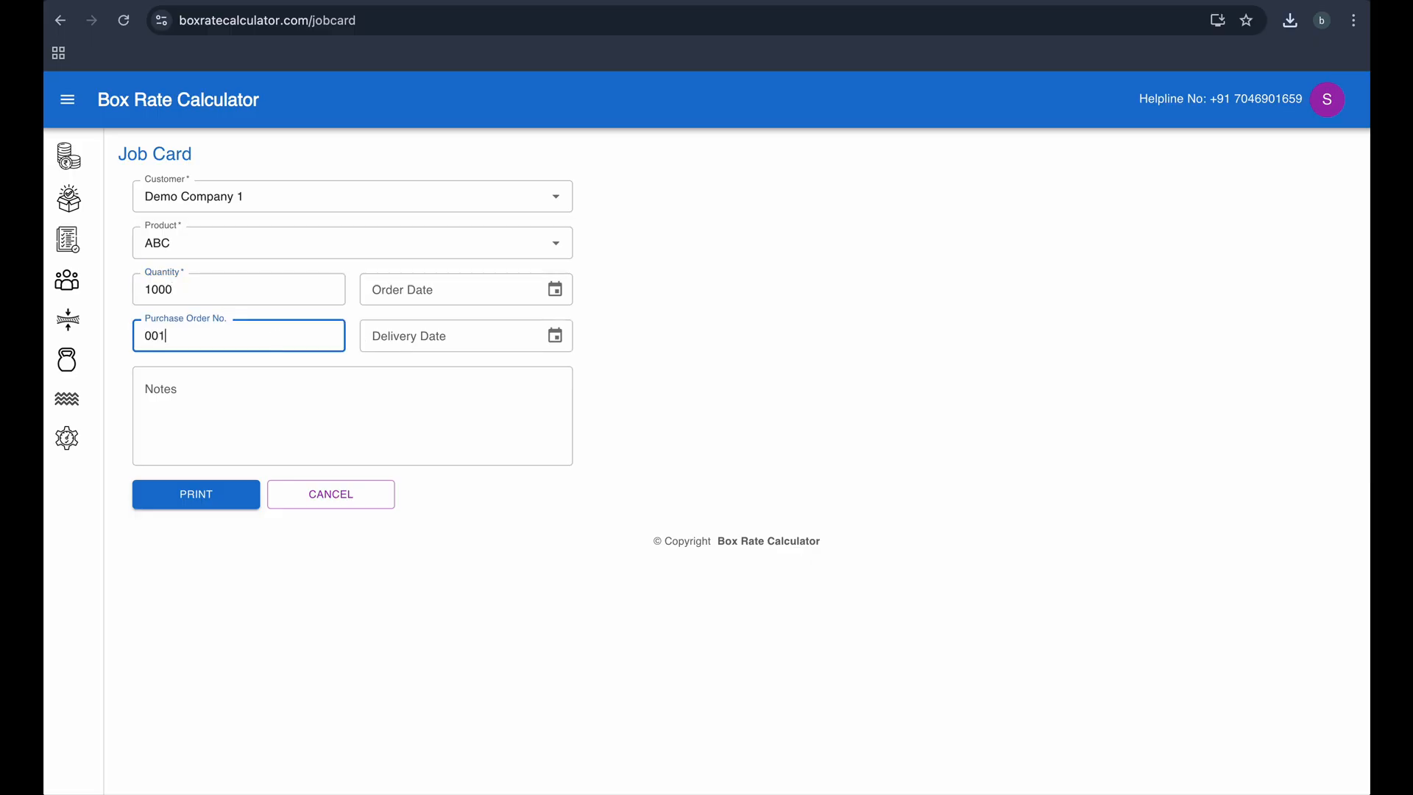
# Step: Add the note "Take care of finishing." and print the job card, closing the generated PDF after reviewing it
pyautogui.click(417, 404)
pyautogui.write('T')
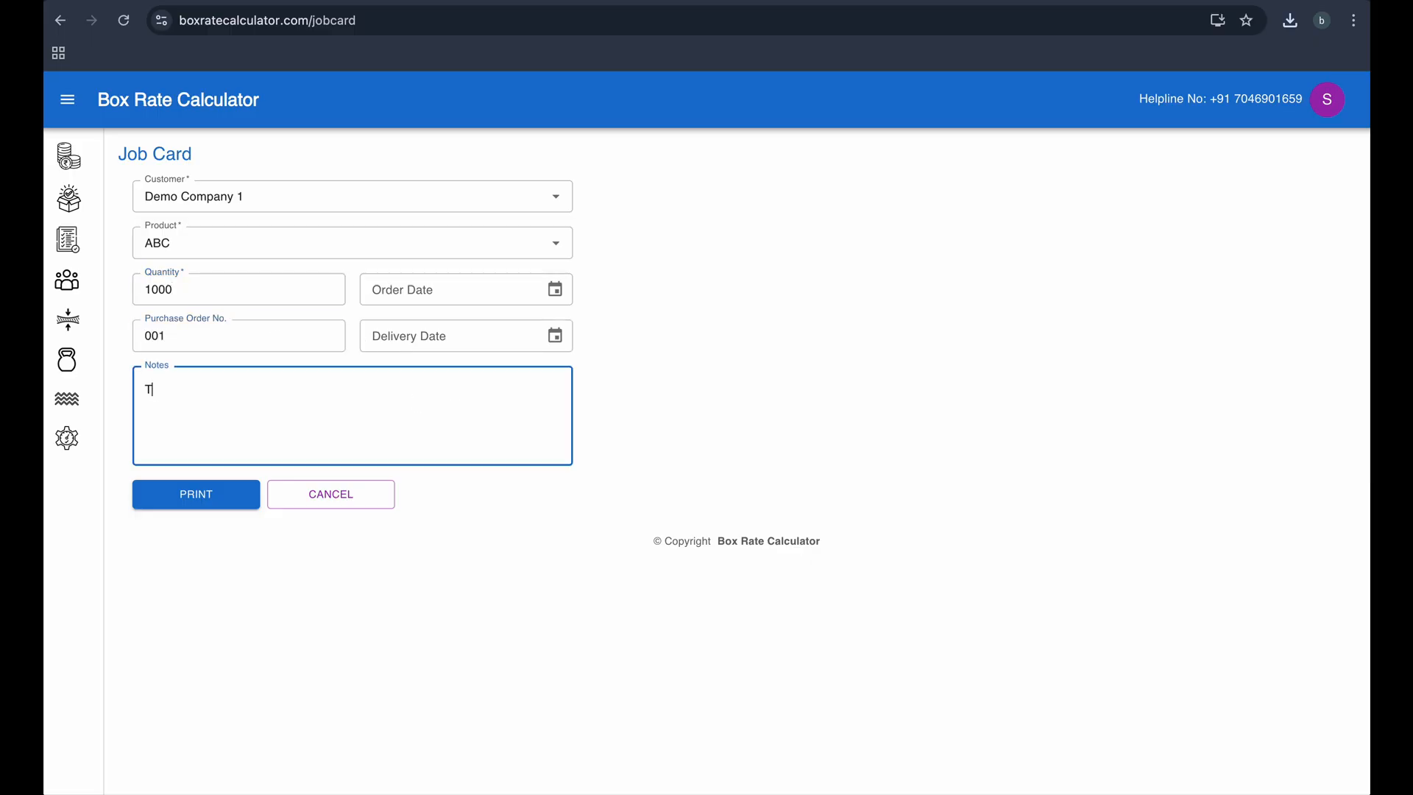
pyautogui.write('ake care of finishing.')
pyautogui.click(206, 501)
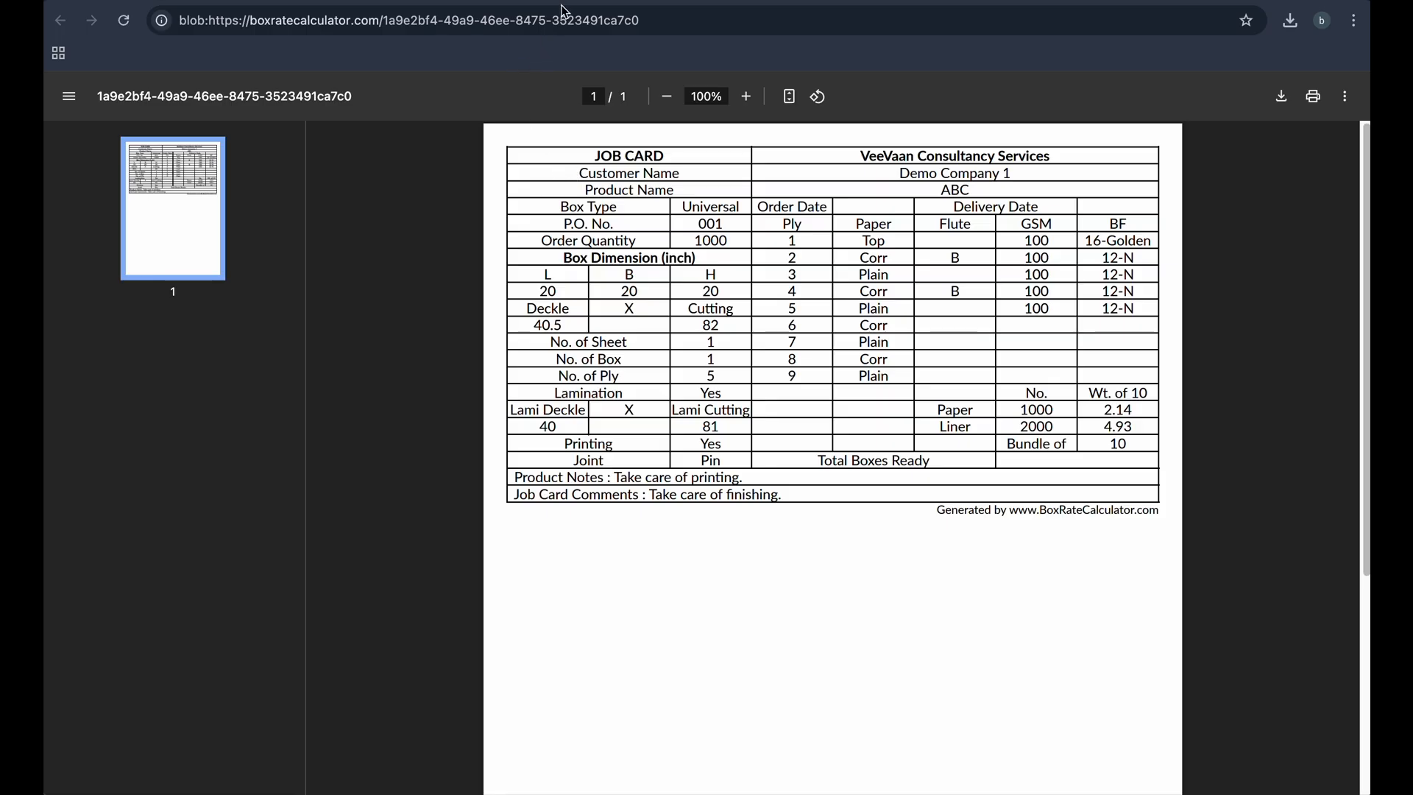
pyautogui.press('super+w')
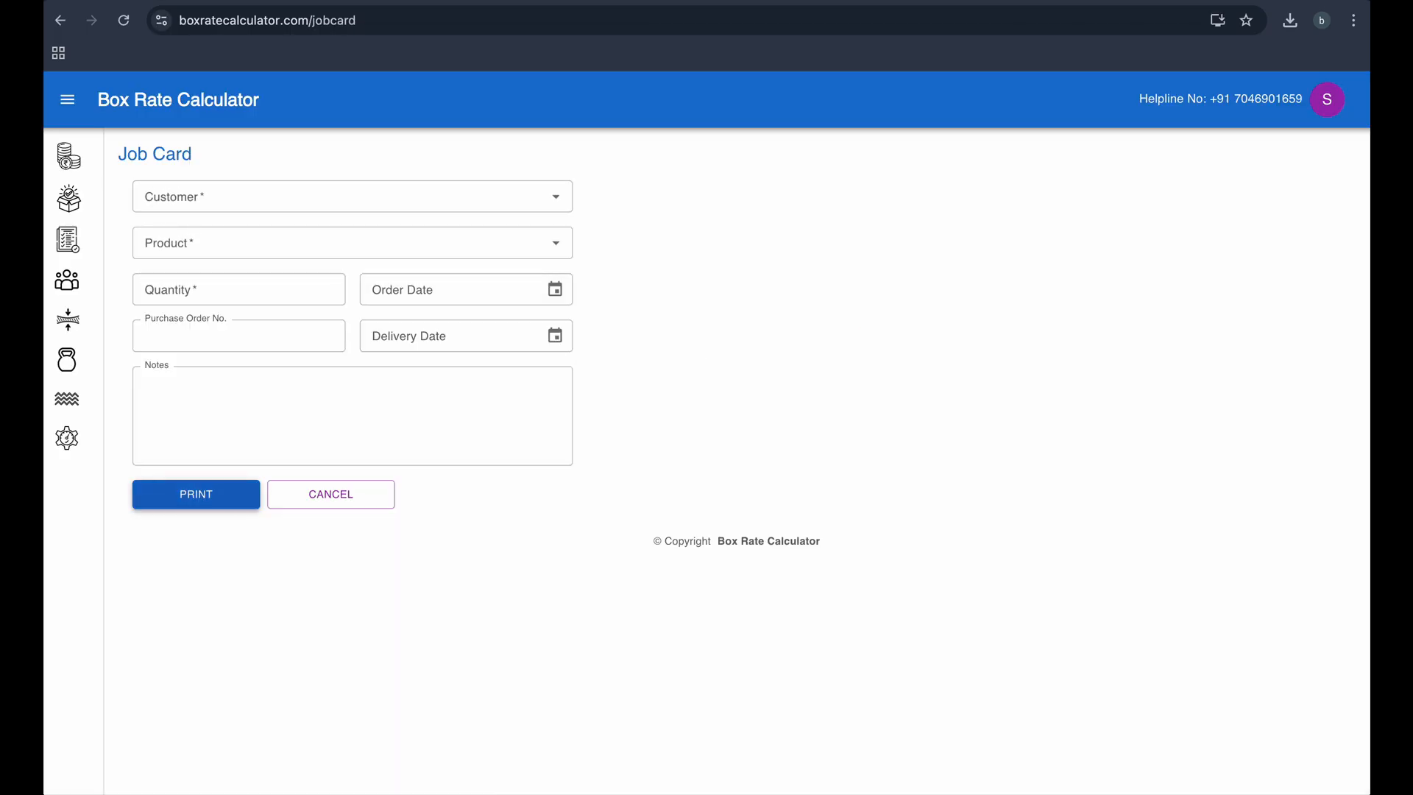